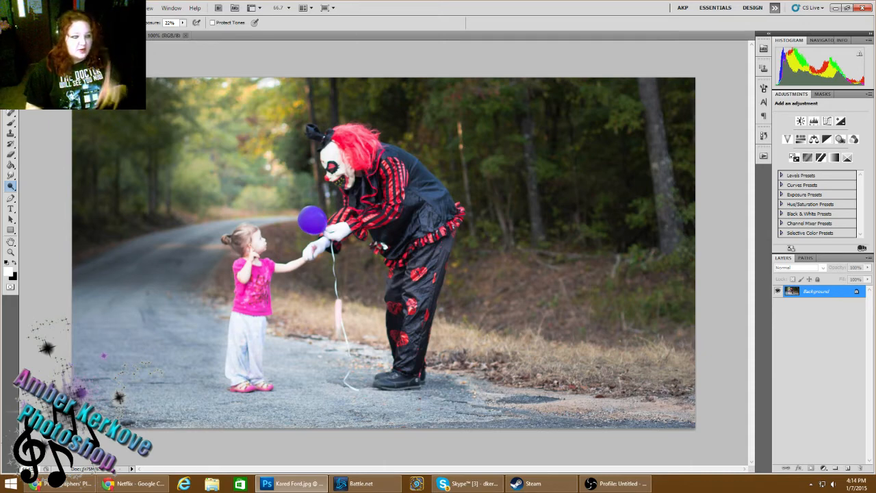
left_click(164, 35)
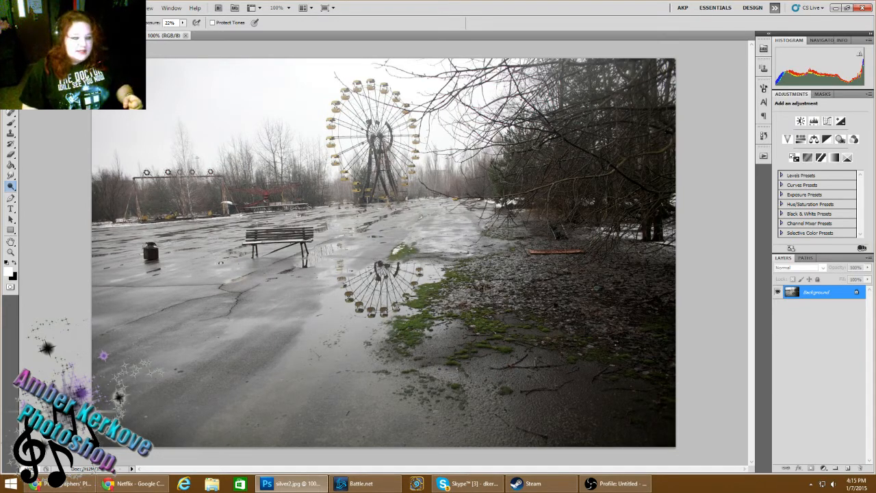
left_click(63, 35)
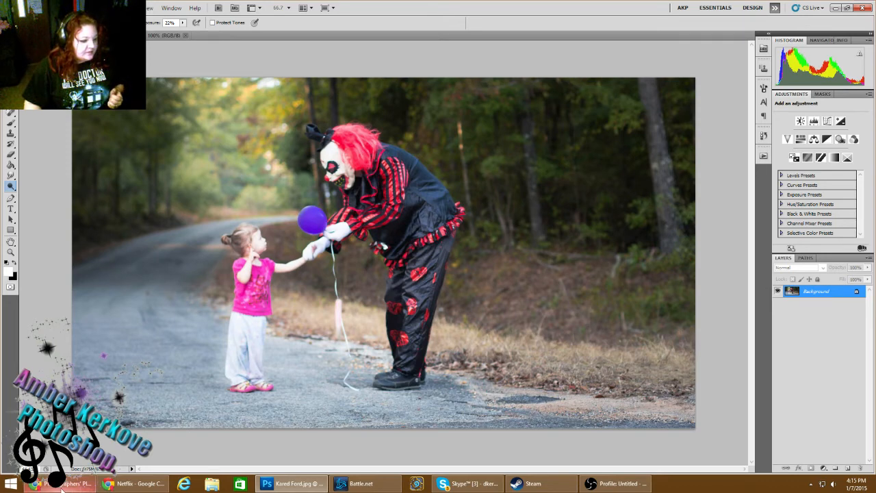
left_click(114, 486)
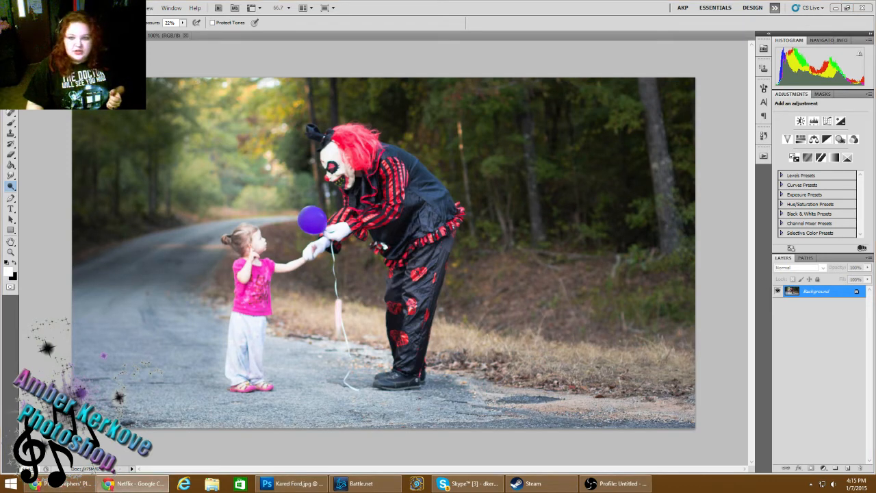
key("ctrl+t")
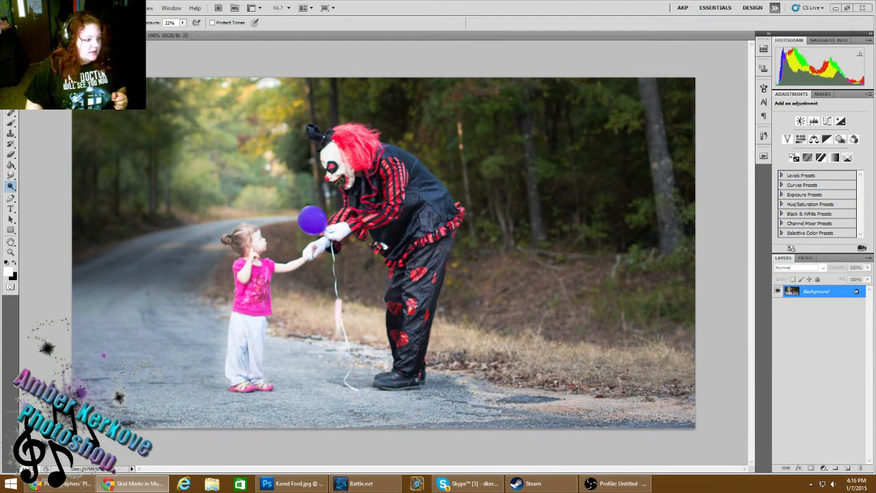
left_click(271, 116)
left_click(11, 80)
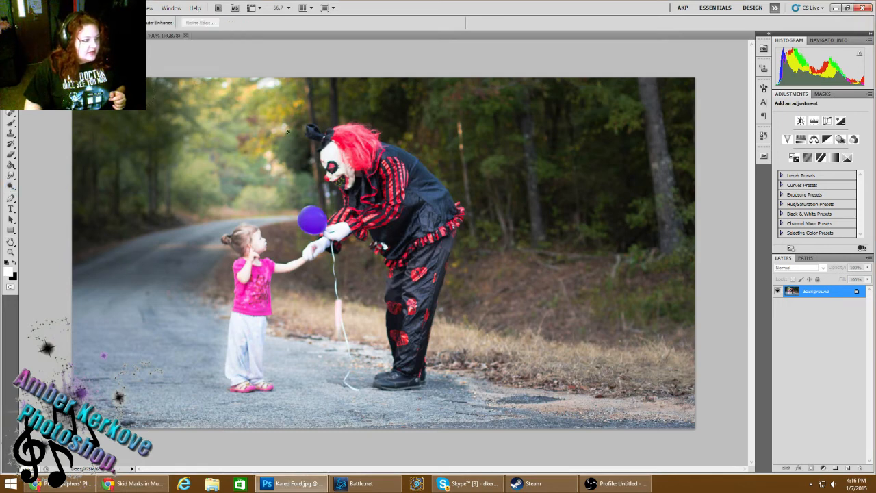
left_click(311, 133)
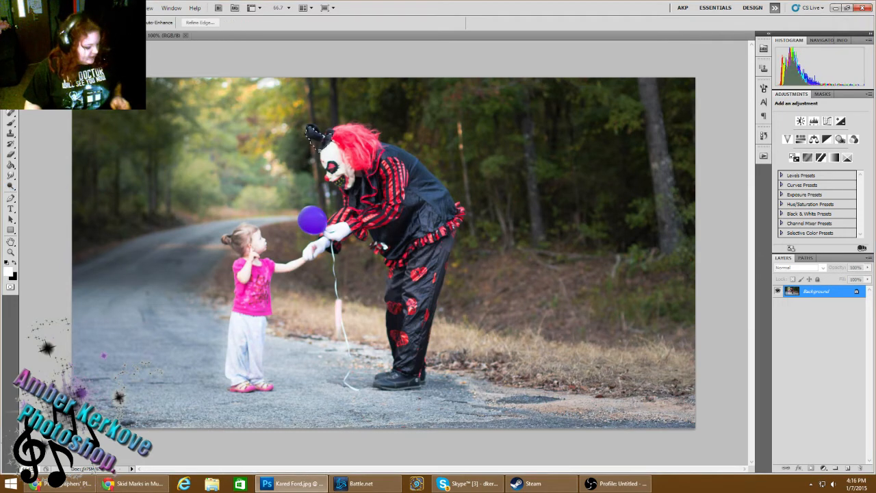
key("ctrl+d")
Step: Sharpen the clown photo using Unsharp Mask with amount 114%, radius 4.3 pixels and threshold 81 levels
left_click(129, 8)
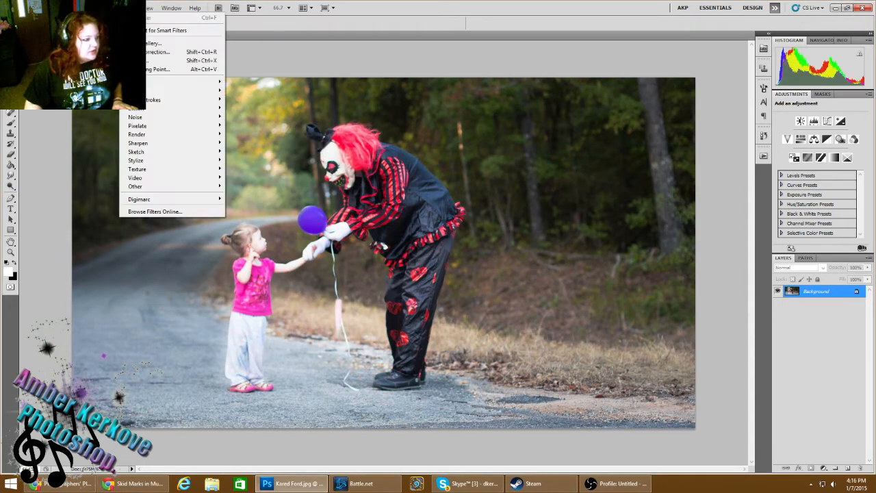
mouse_move(139, 146)
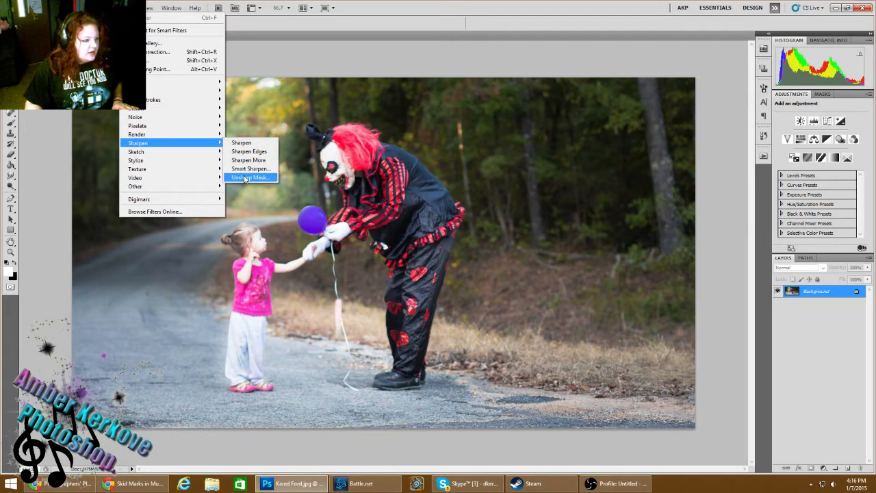
left_click(246, 177)
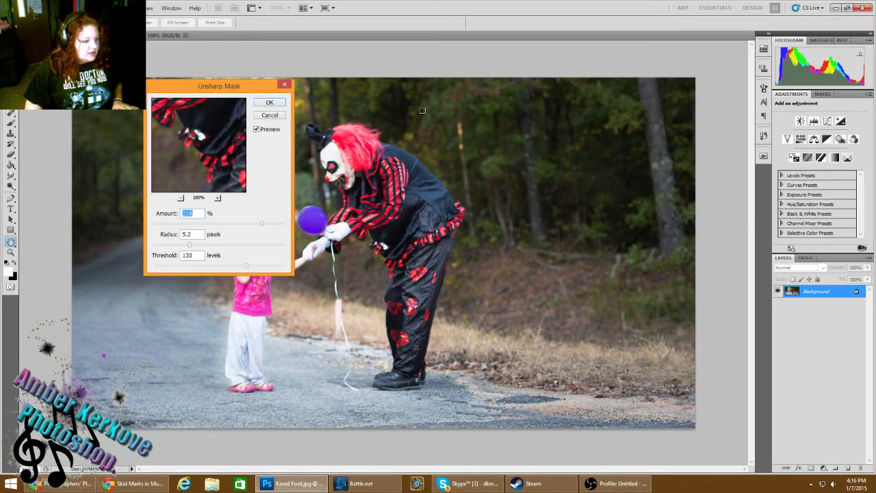
left_click_drag(187, 85, 539, 80)
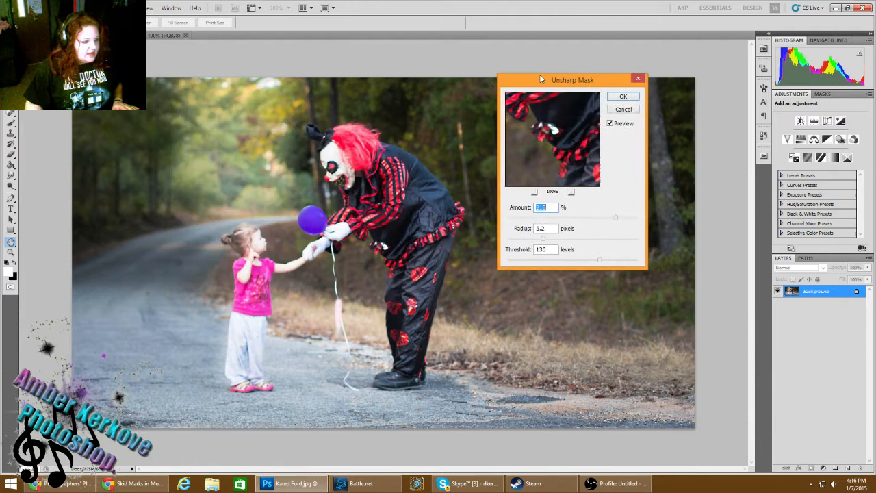
left_click(566, 260)
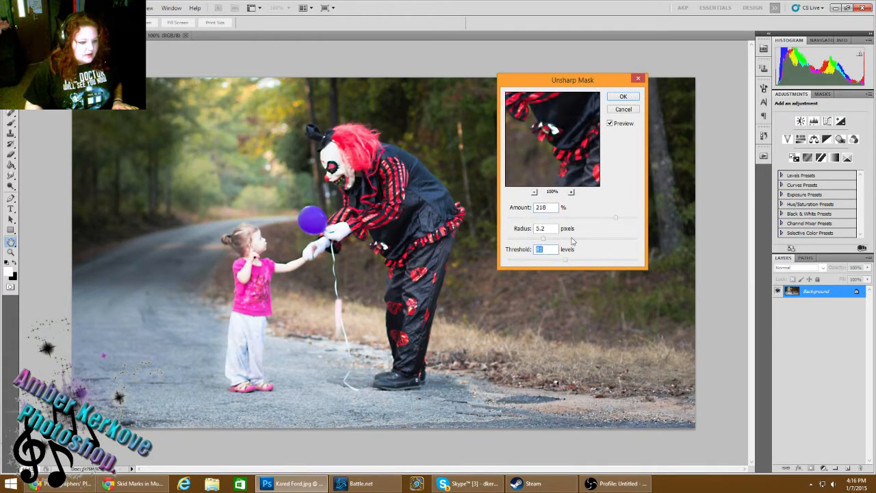
mouse_move(550, 239)
left_mouse_down()
mouse_move(565, 241)
mouse_move(545, 241)
left_mouse_up()
left_click_drag(587, 217, 583, 218)
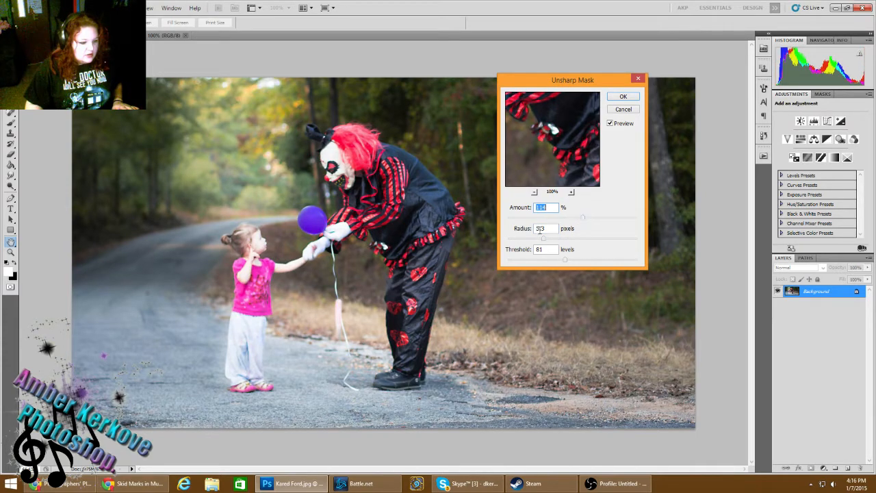
left_click_drag(542, 241, 536, 242)
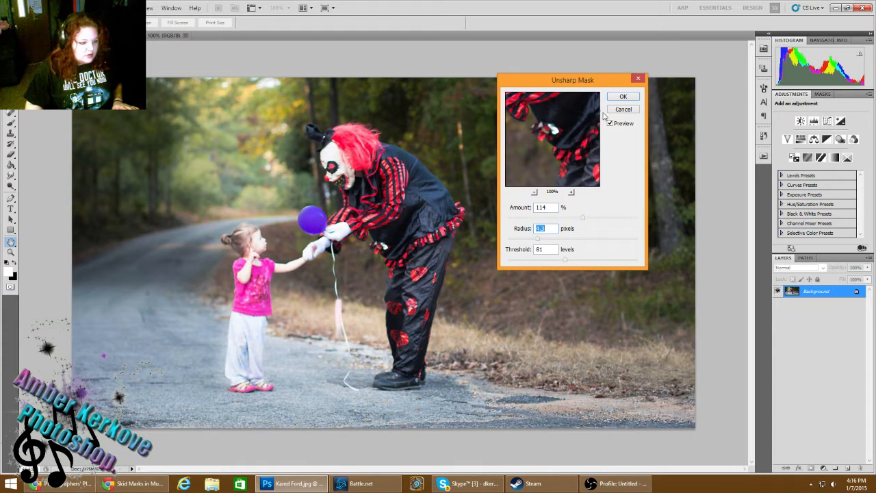
left_click(623, 98)
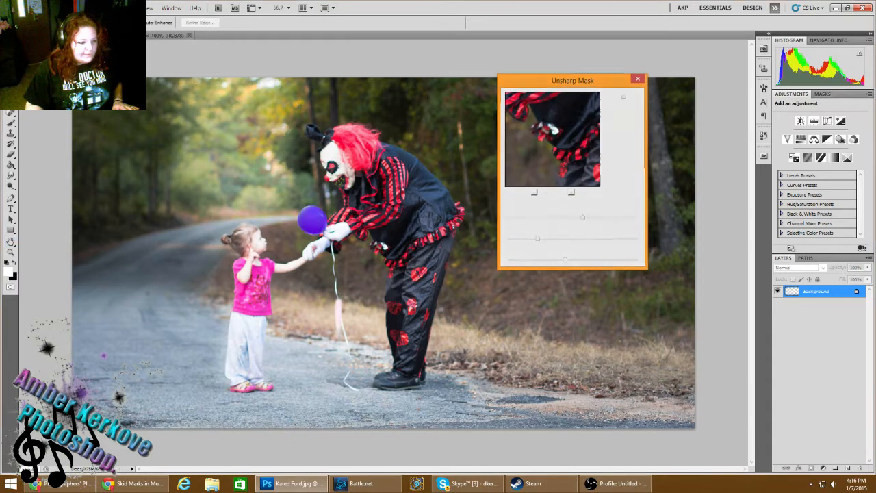
Step: Switch to the Sharpen tool and choose a smaller brush for it
left_click(107, 8)
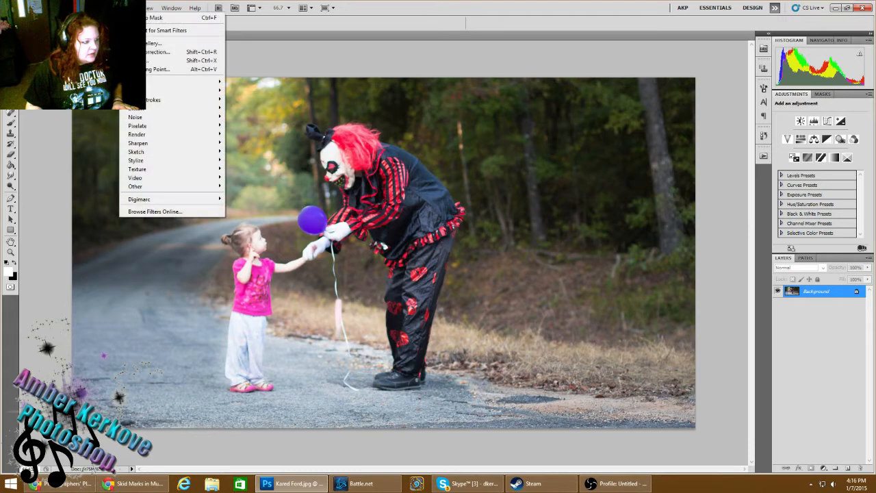
left_click(10, 168)
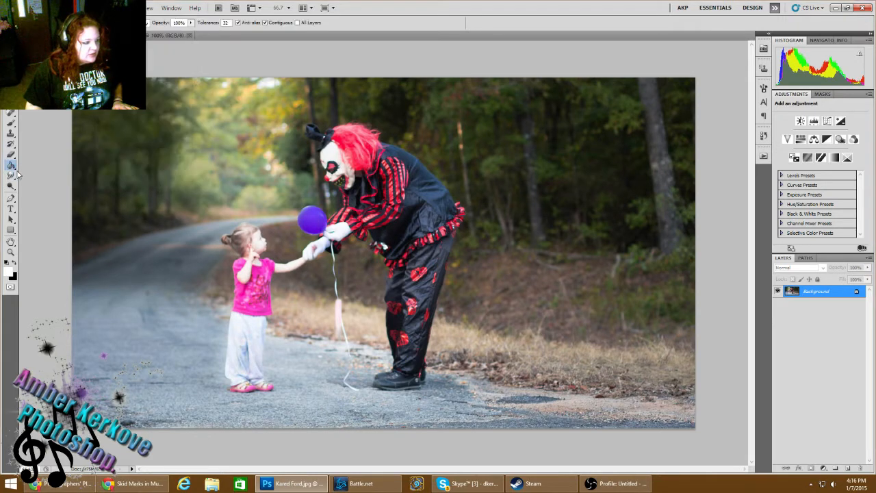
left_click(10, 175)
left_click(36, 184)
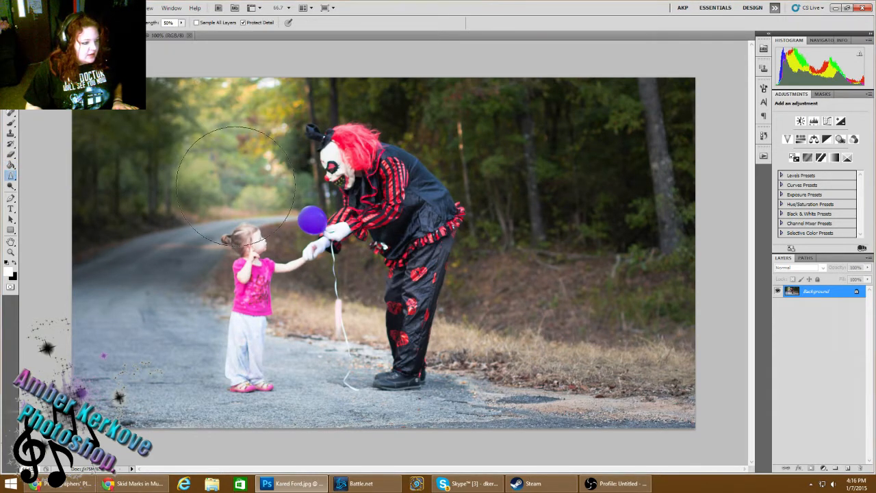
left_click(40, 22)
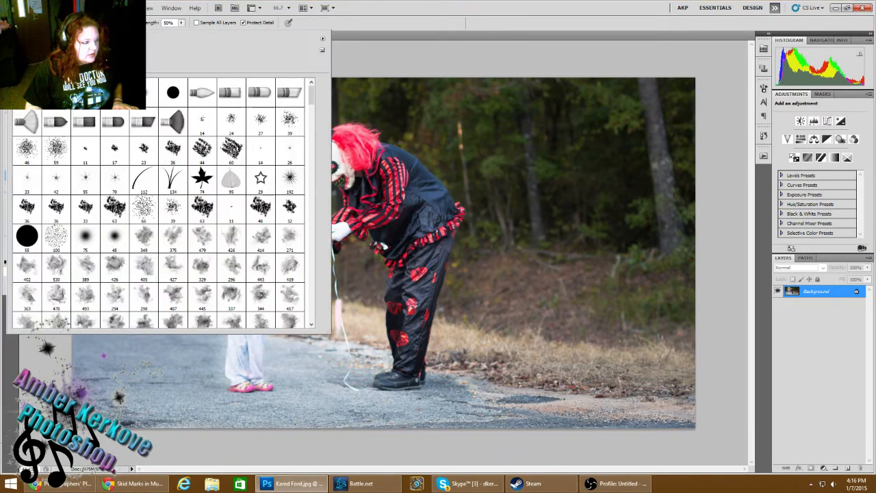
left_click(40, 23)
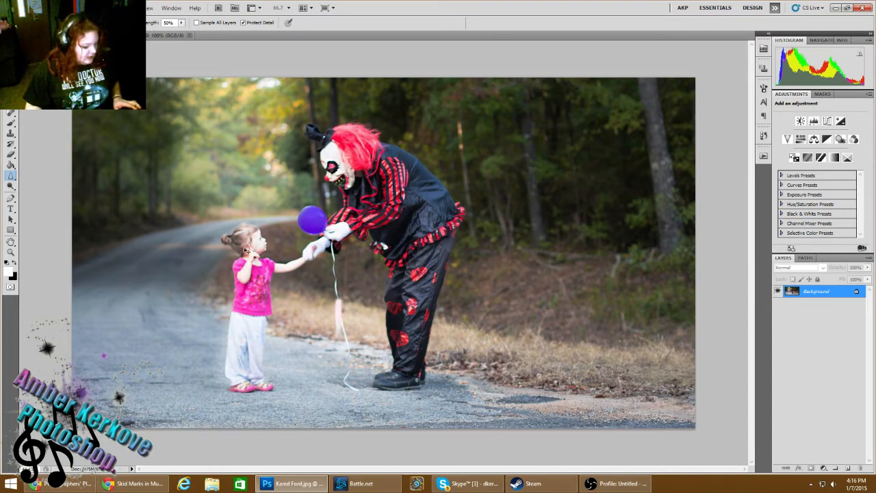
Step: Select the clown's upper body, the purple balloon and the whole little girl with the Quick Selection tool
key("w")
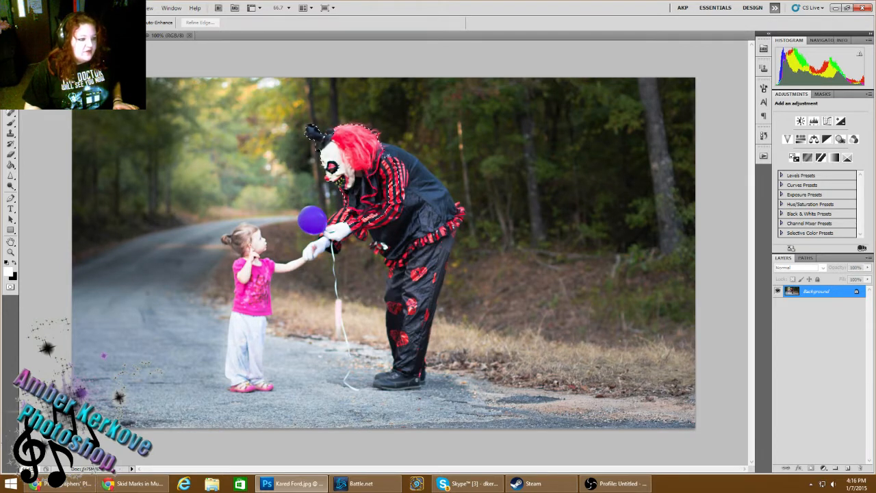
left_click_drag(388, 157, 395, 152)
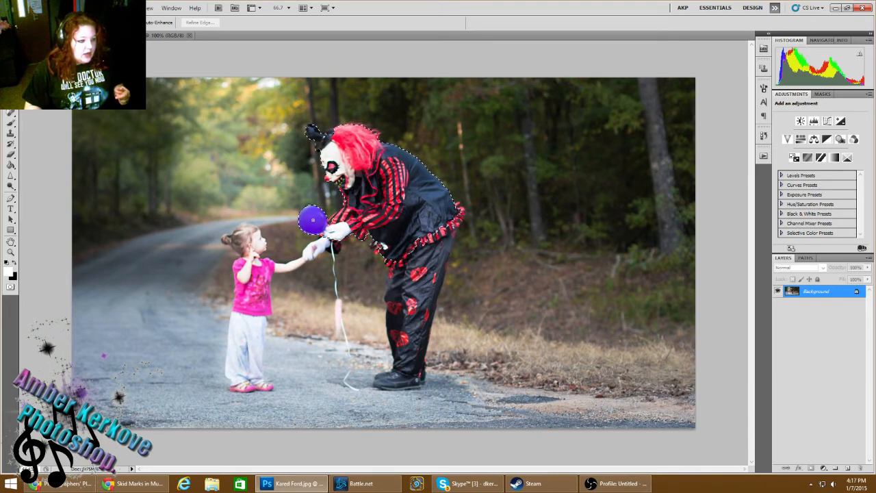
left_click_drag(313, 219, 288, 267)
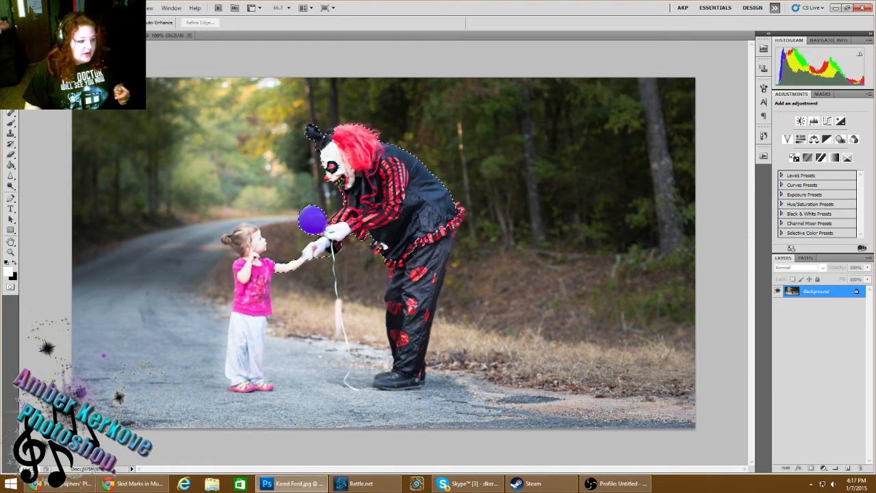
left_click_drag(266, 254, 254, 266)
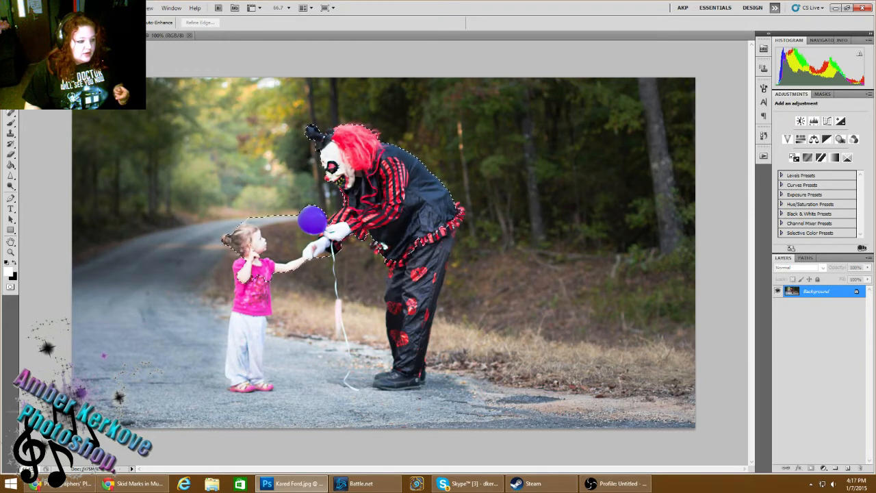
left_click_drag(242, 312, 255, 378)
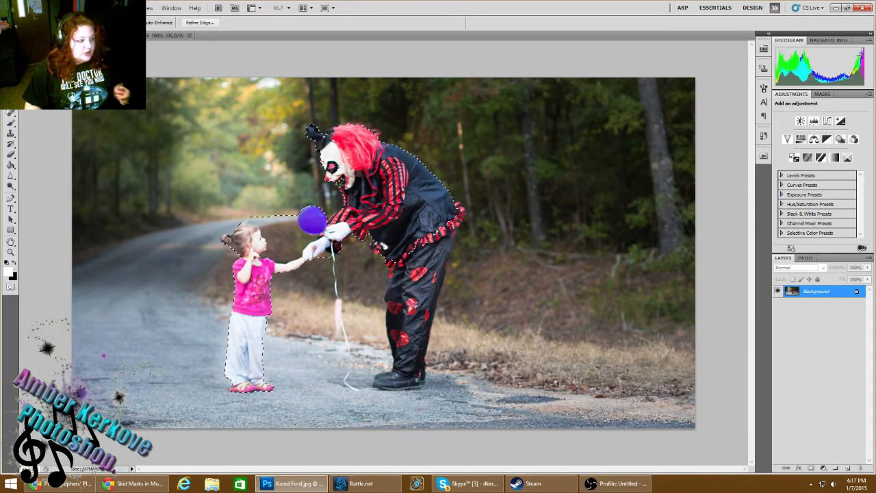
Step: Add the clown's legs and shoes to the selection and remove the stray background areas around the figures
left_click(71, 23)
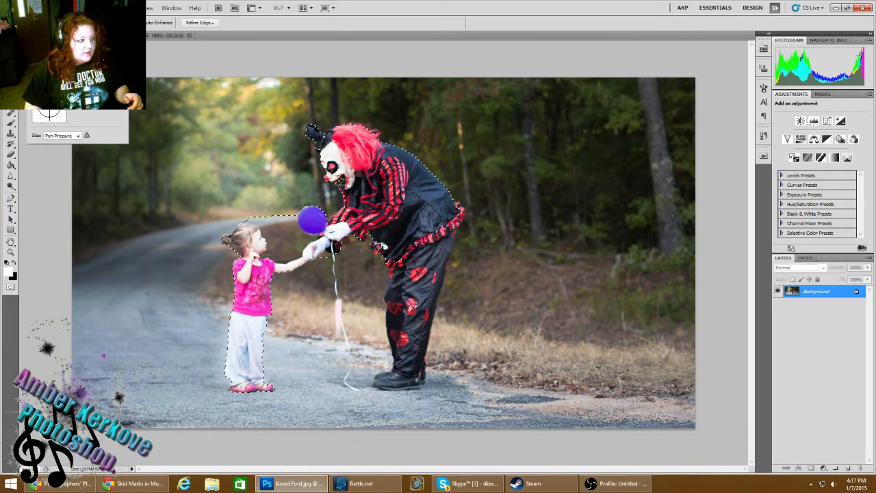
left_click(71, 23)
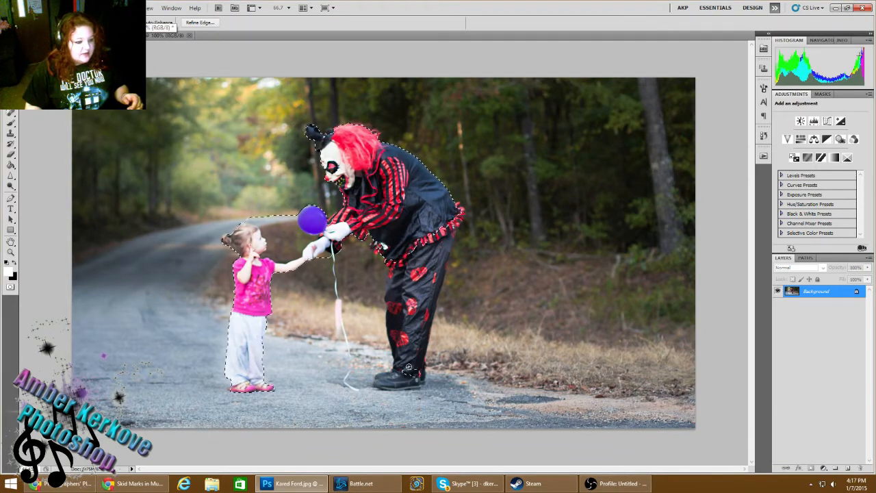
left_click_drag(409, 367, 413, 327)
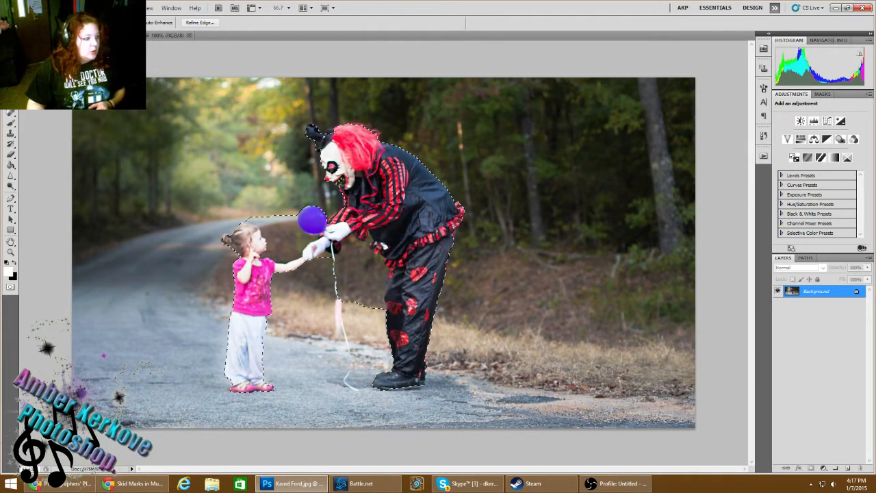
left_click_drag(353, 290, 373, 283)
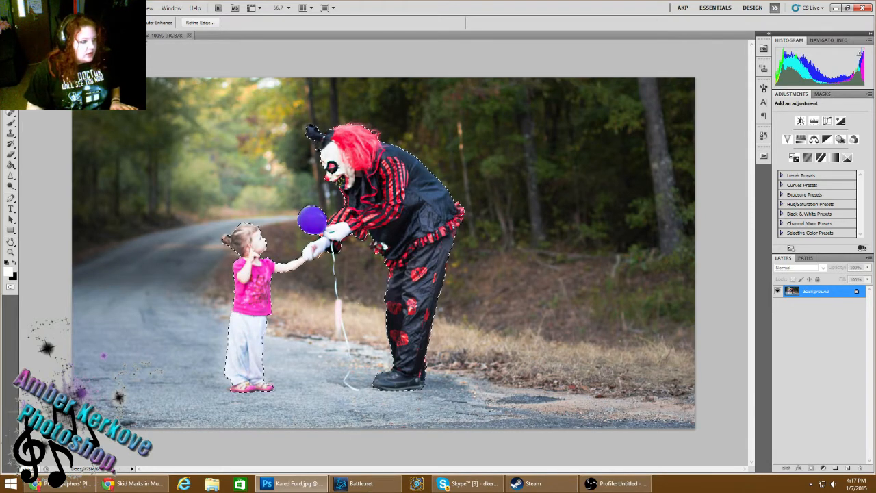
Step: Copy the selected girl and clown into silver2.jpg and scale them down to stand on the wet pavement near the bench
left_click(163, 35)
key("ctrl+v")
key("ctrl+t")
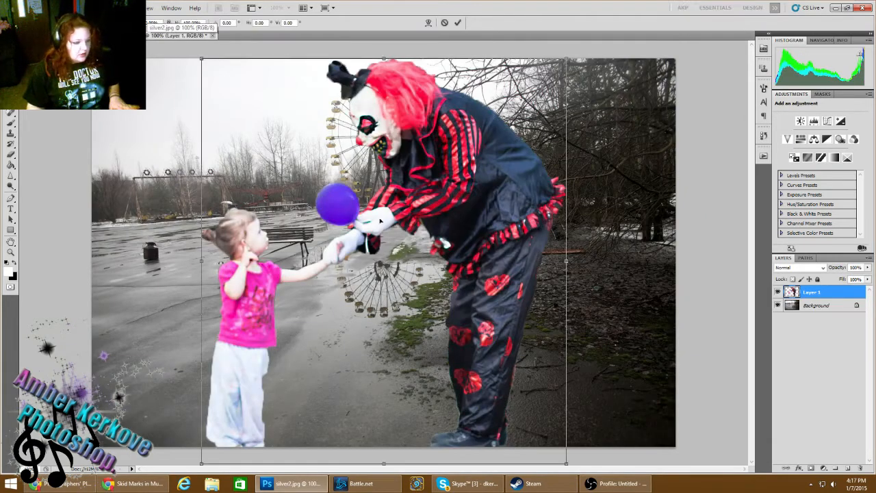
left_click_drag(566, 59, 364, 285)
left_click_drag(329, 324, 323, 253)
left_click(170, 23)
key("Return")
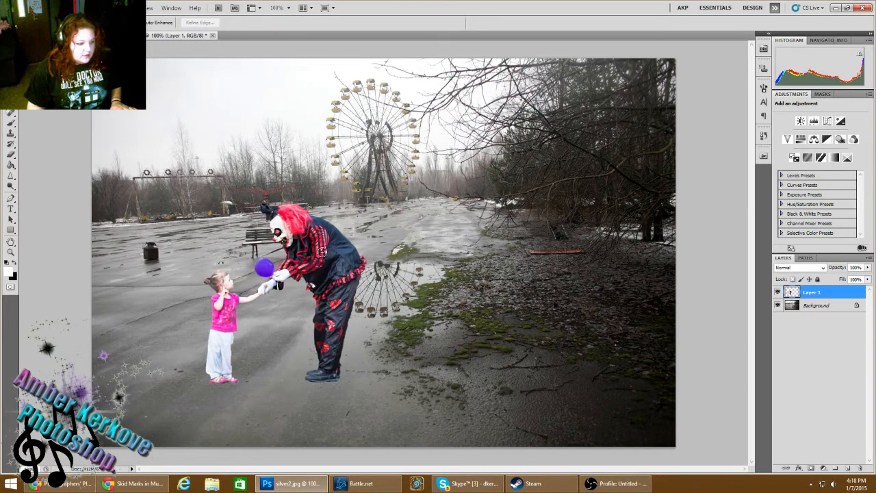
Step: Soften the scenery on the Background layer with the Blur tool at 50% strength
left_click(11, 176)
left_click(43, 175)
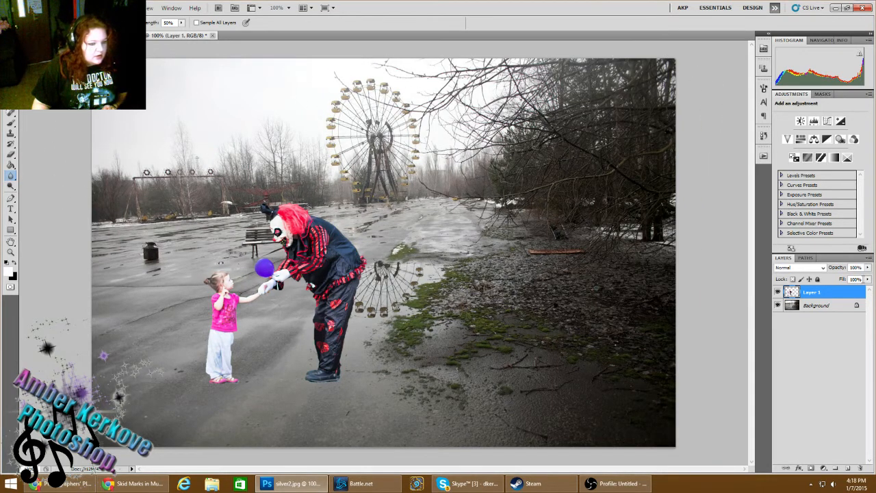
left_click(840, 307)
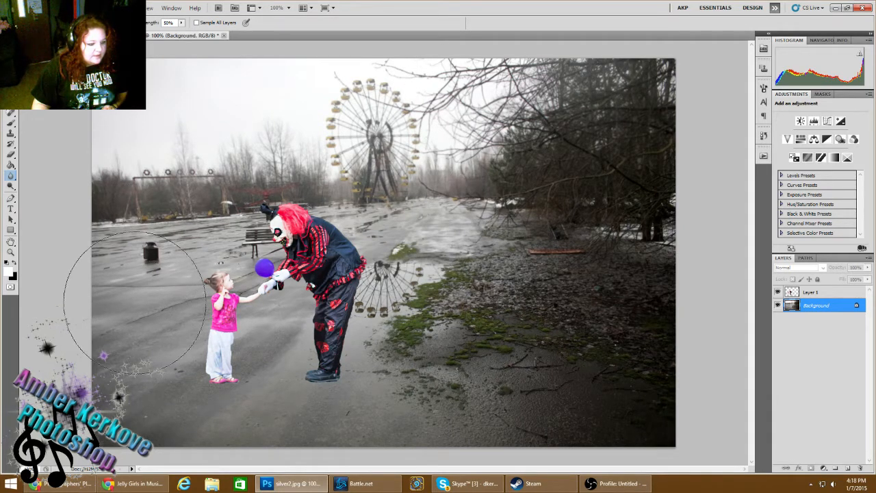
Step: Paste a second copy of the girl and clown and scale it to 44.90% so it exactly covers the first
left_click(819, 290)
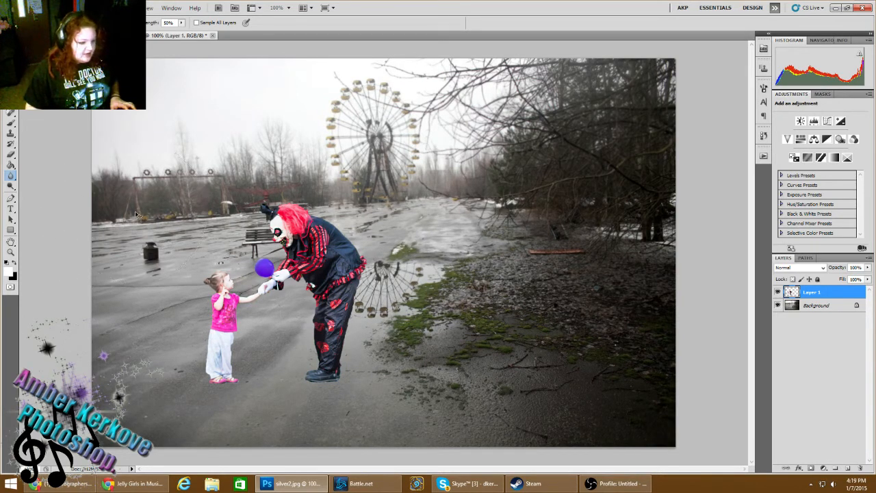
key("ctrl+v")
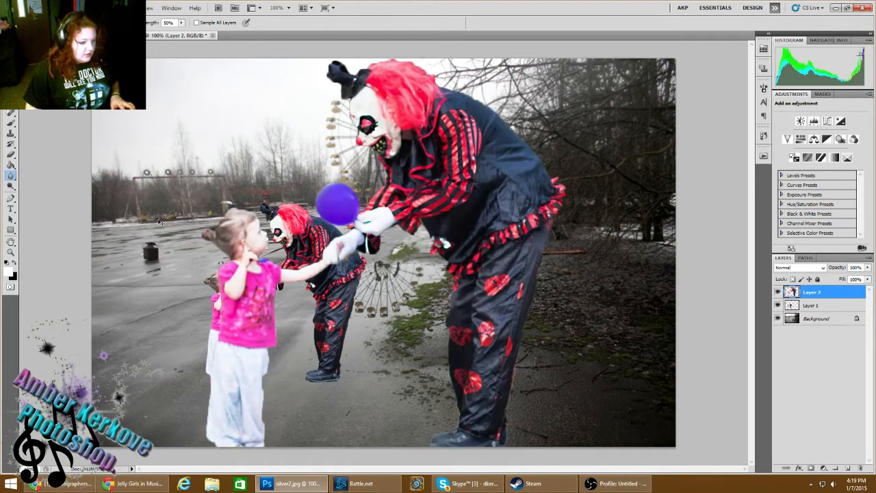
key("ctrl+t")
left_click_drag(567, 58, 213, 59)
left_click(169, 23)
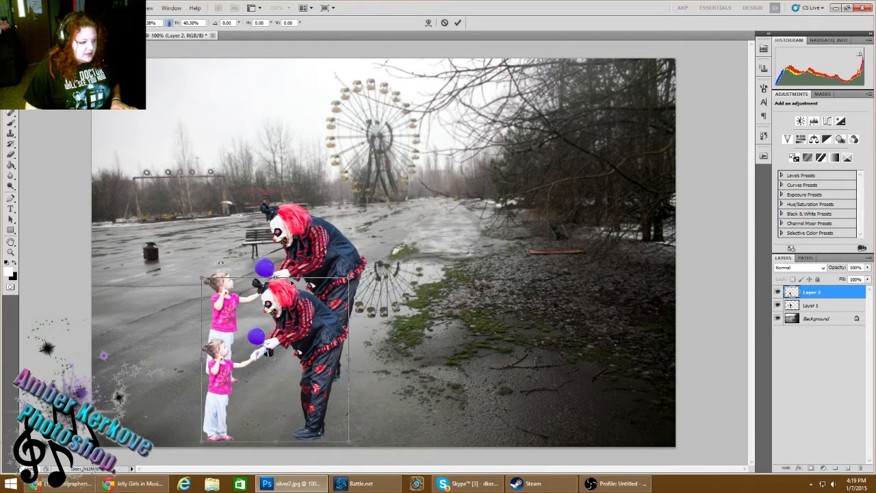
left_click_drag(299, 322, 294, 245)
left_click_drag(240, 255, 232, 246)
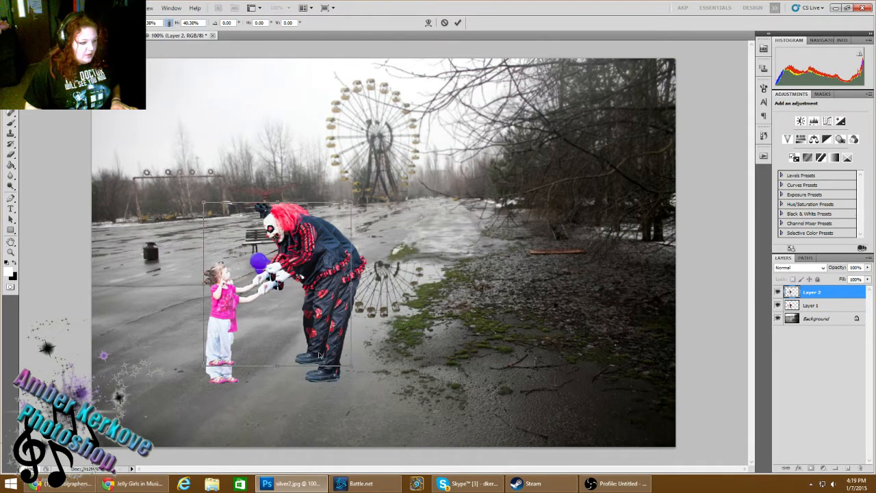
left_click_drag(354, 369, 371, 383)
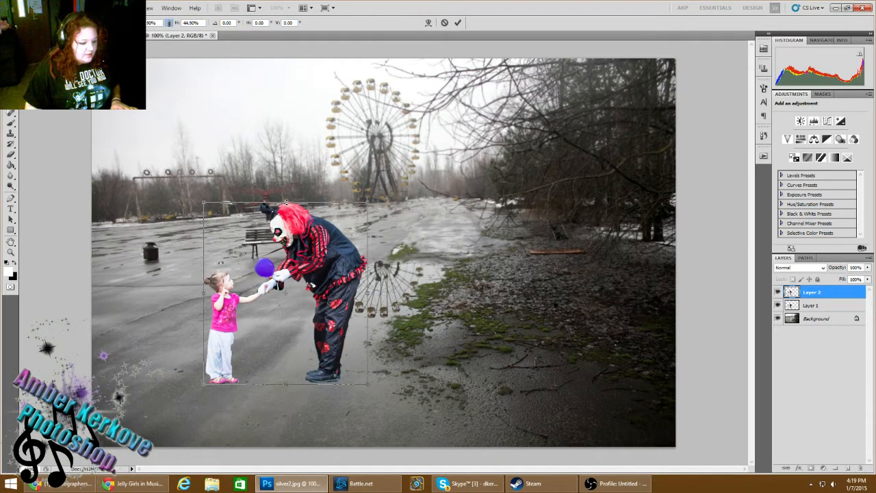
Step: Flip the pasted copy vertically below the figures' feet and stretch it downward as a ground reflection
left_click_drag(286, 202, 286, 489)
scroll(404, 328, "down", 2)
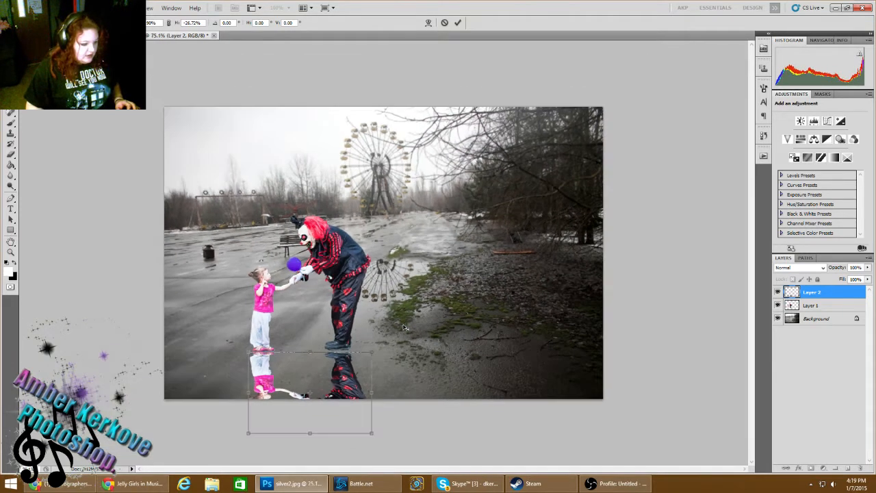
left_click_drag(315, 420, 316, 440)
Step: Set the reflection's blend mode to Soft Light, apply the transform and fade its lower parts with the Eraser
left_click(796, 268)
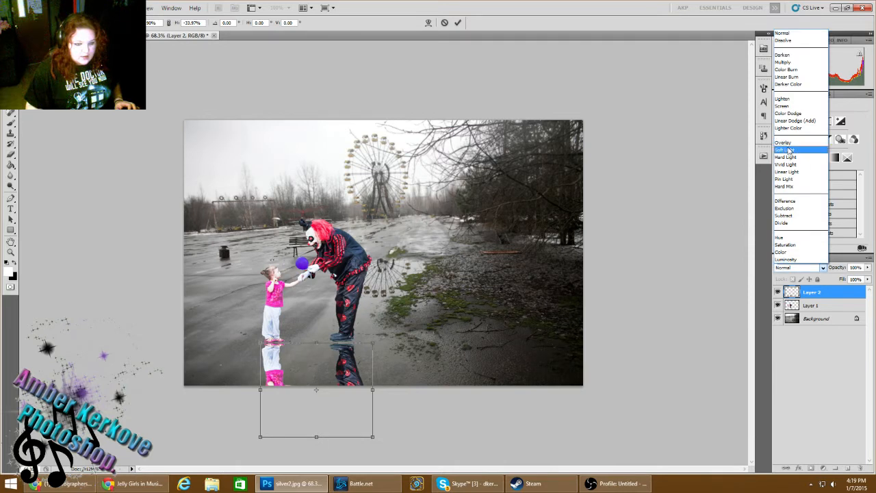
left_click(797, 151)
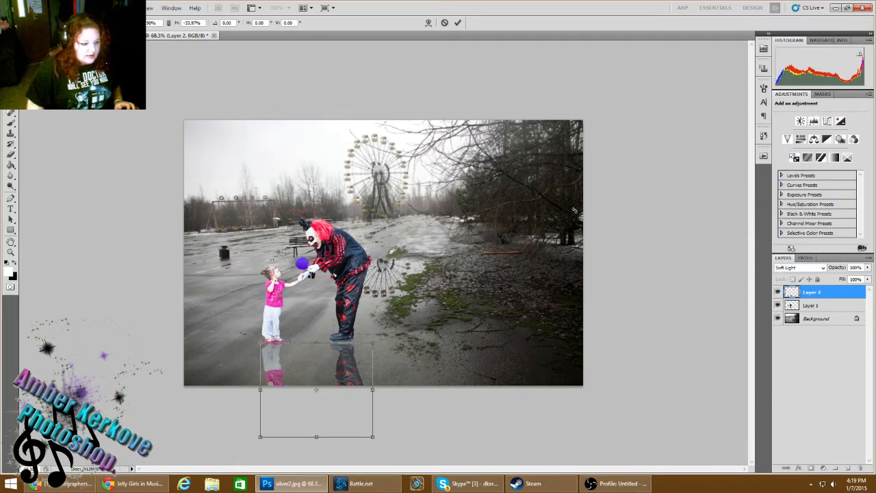
key("Return")
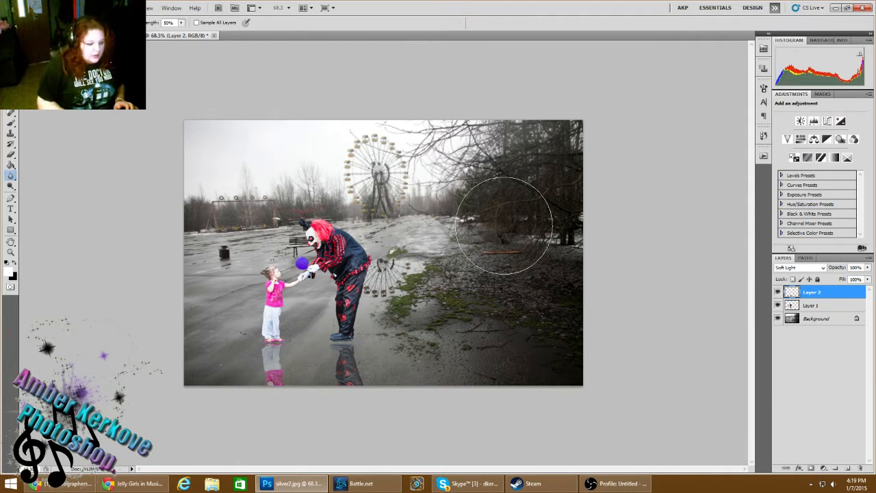
left_click(10, 155)
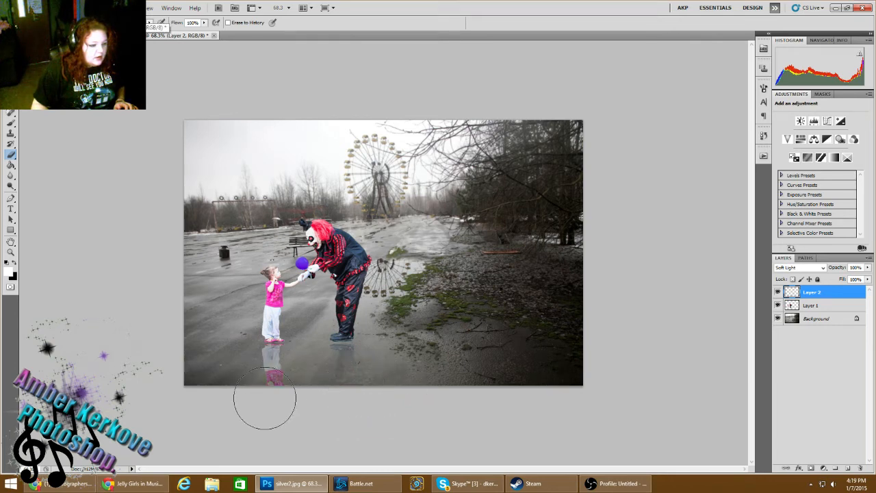
mouse_move(255, 384)
left_mouse_down()
mouse_move(245, 367)
mouse_move(293, 386)
mouse_move(327, 374)
mouse_move(314, 363)
left_mouse_up()
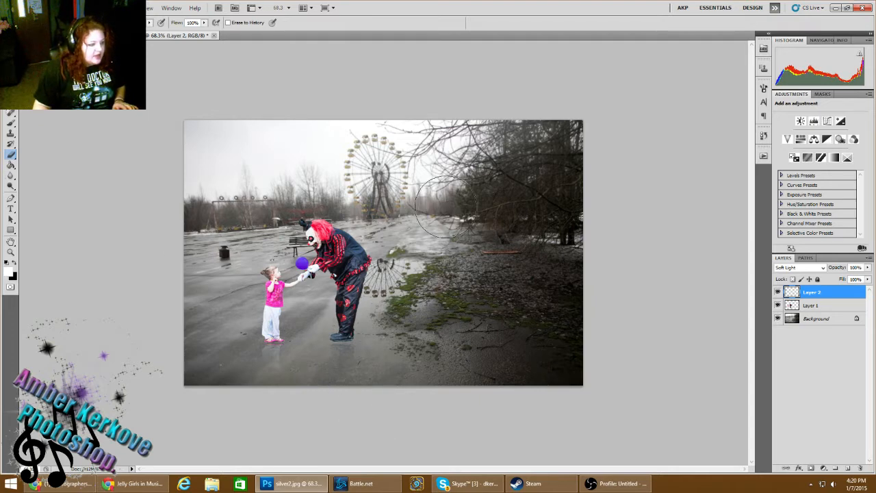
right_click(822, 290)
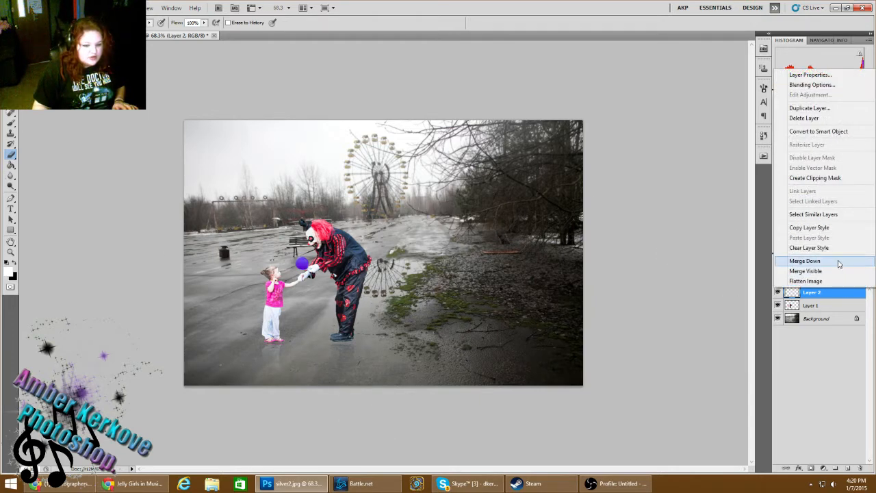
left_click(840, 262)
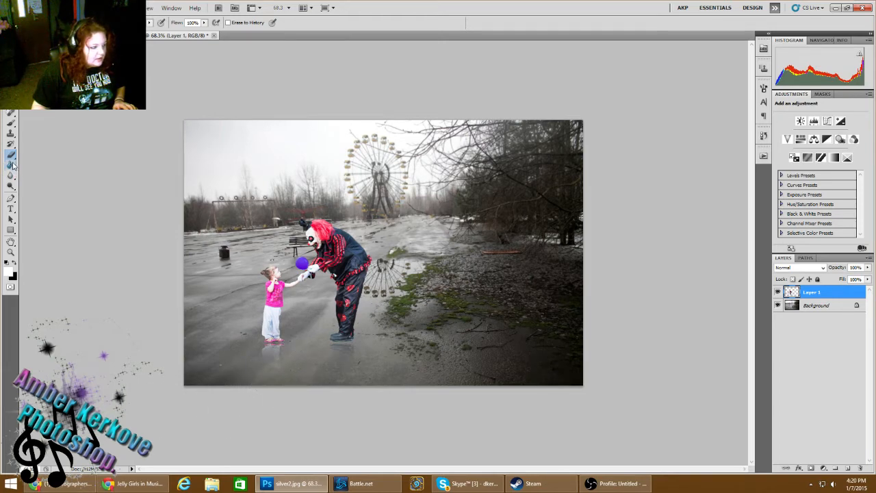
left_click(11, 186)
left_click(46, 194)
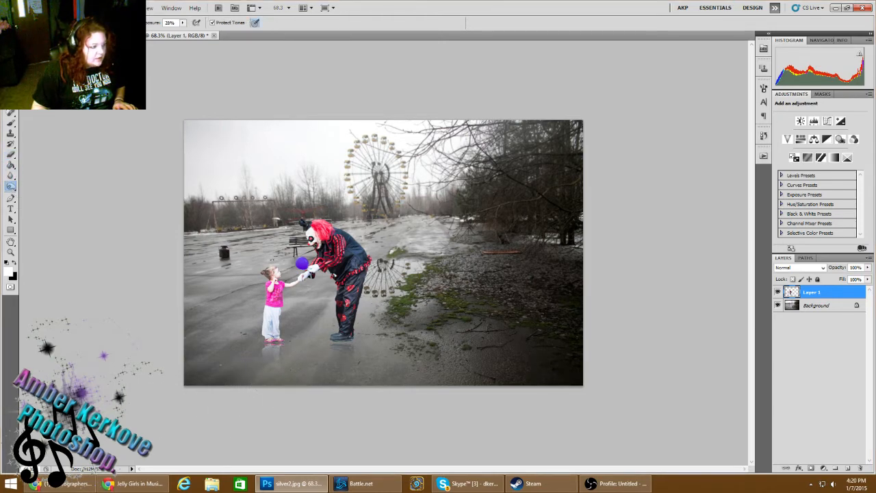
left_click(39, 22)
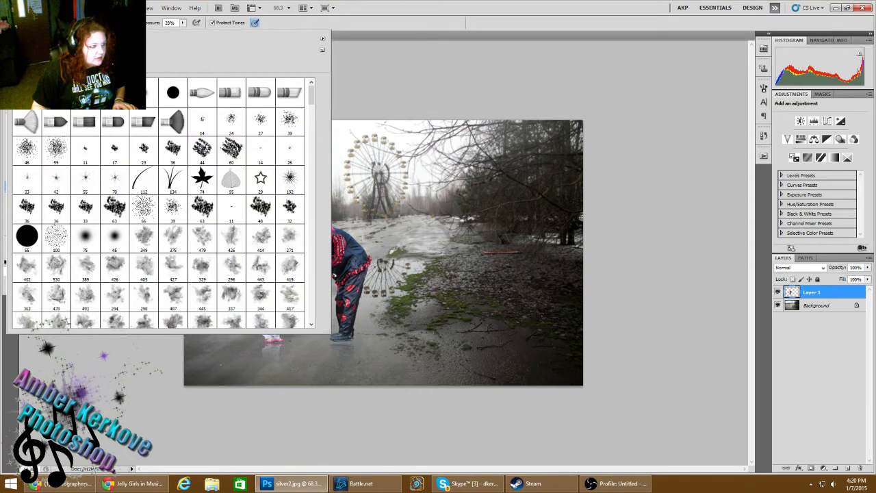
left_click(306, 354)
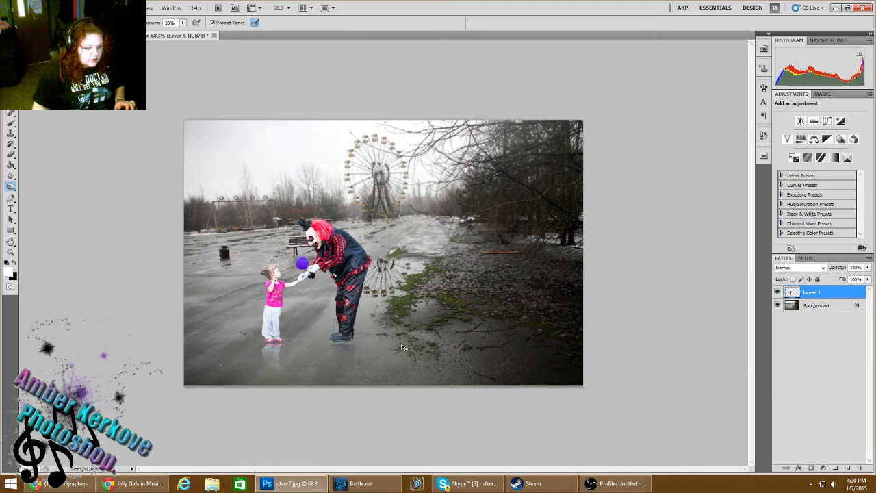
key("ctrl+z")
Step: Move the reflection on Layer 2 slightly up so it meets the figures' feet
key("ctrl+t")
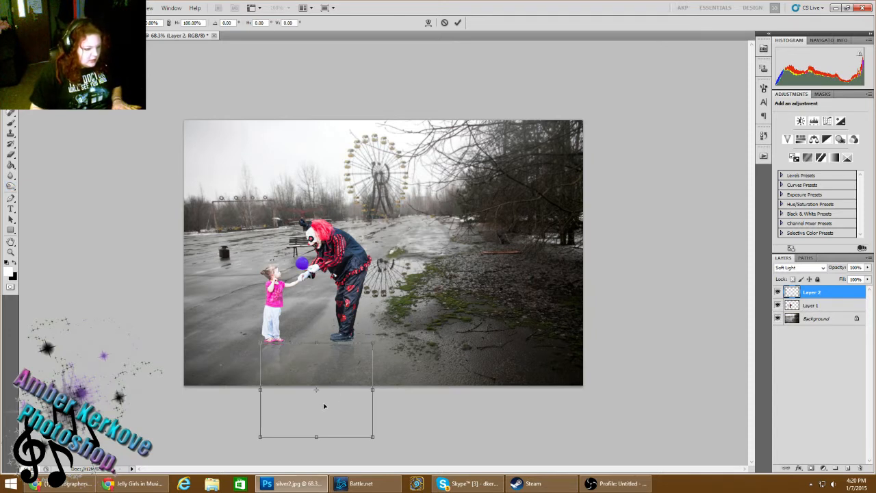
left_click_drag(325, 406, 326, 403)
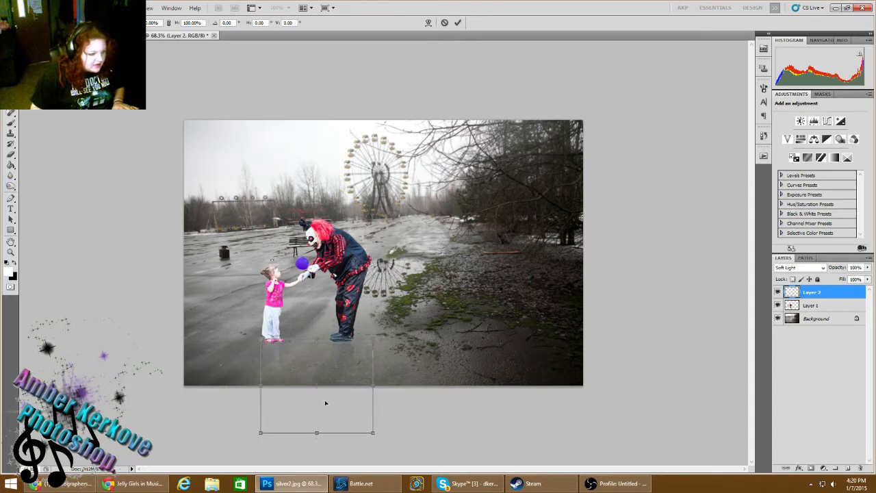
key("Return")
Step: Darken the pavement around the clown's and the girl's feet on the Background layer with the Burn tool
key("o")
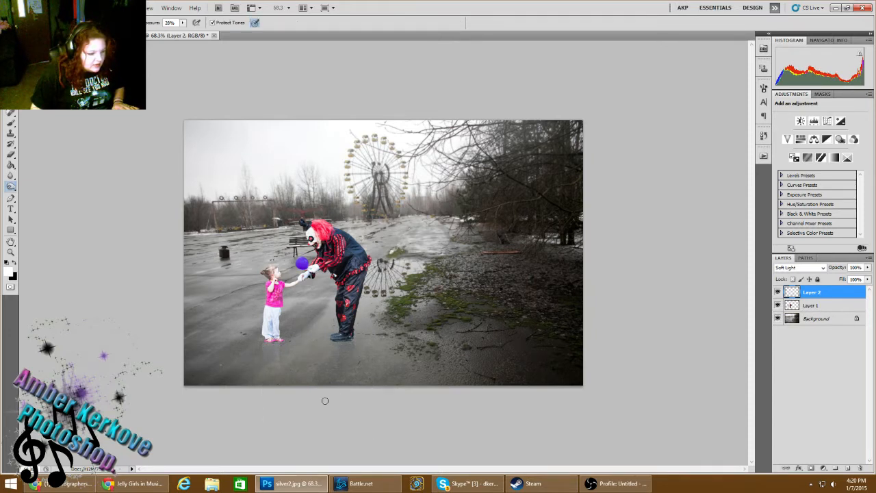
left_click(811, 306)
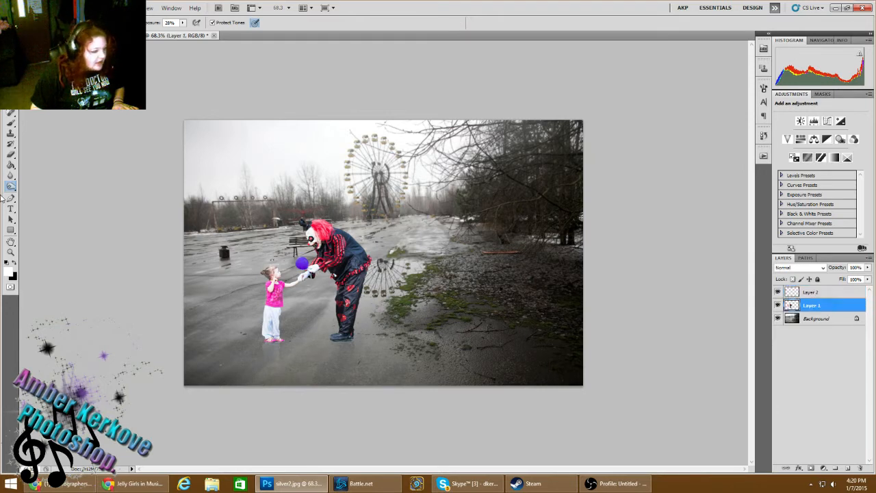
right_click(10, 185)
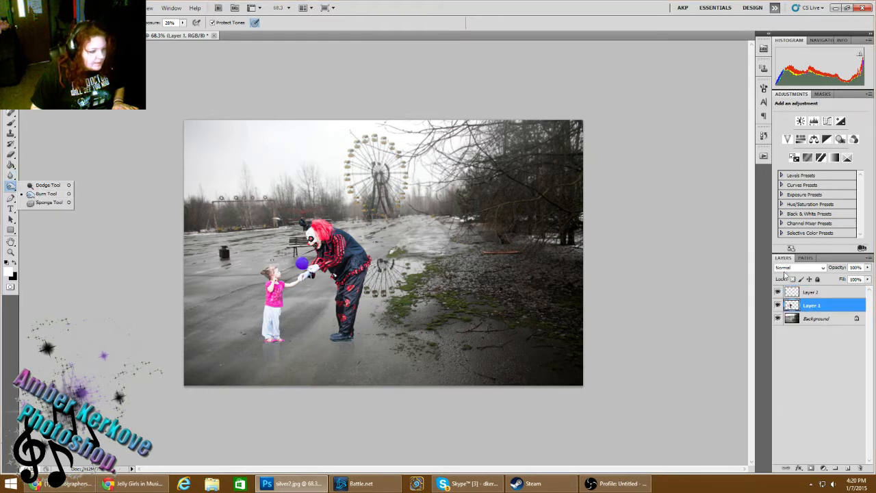
right_click(832, 306)
left_click(826, 370)
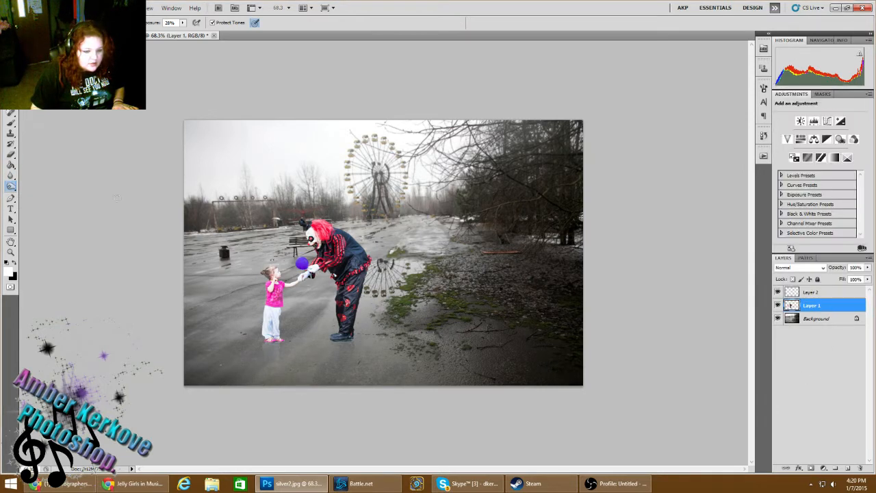
right_click(10, 185)
left_click(32, 193)
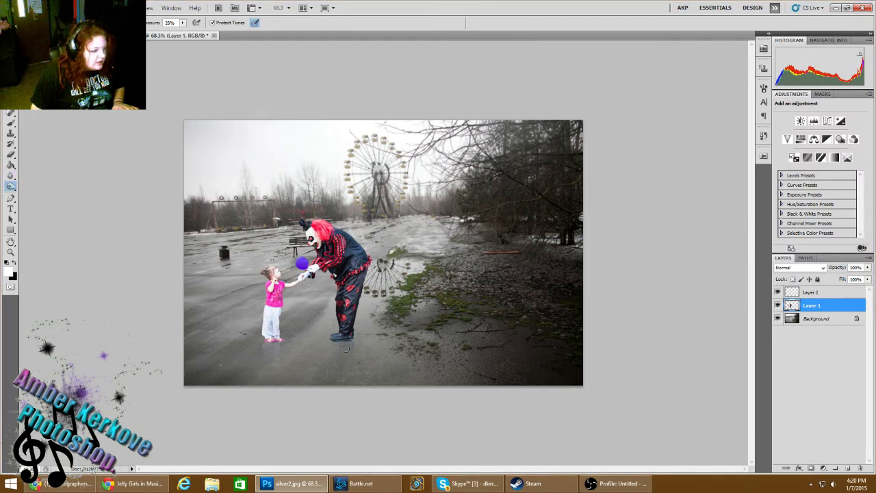
left_click(814, 318)
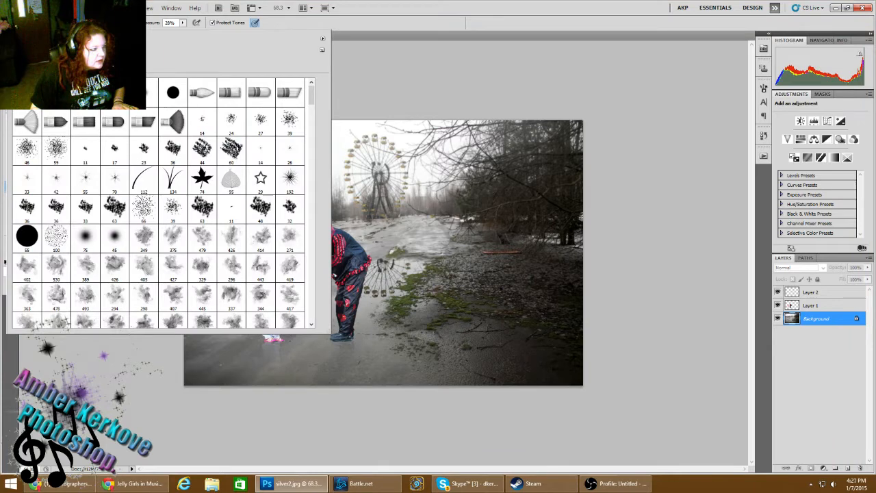
key("Return")
left_click_drag(343, 342, 357, 337)
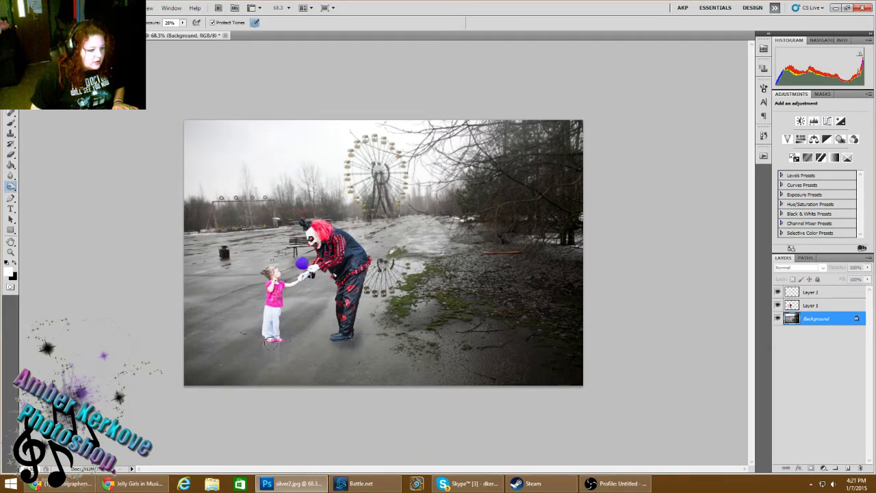
left_click_drag(285, 338, 288, 363)
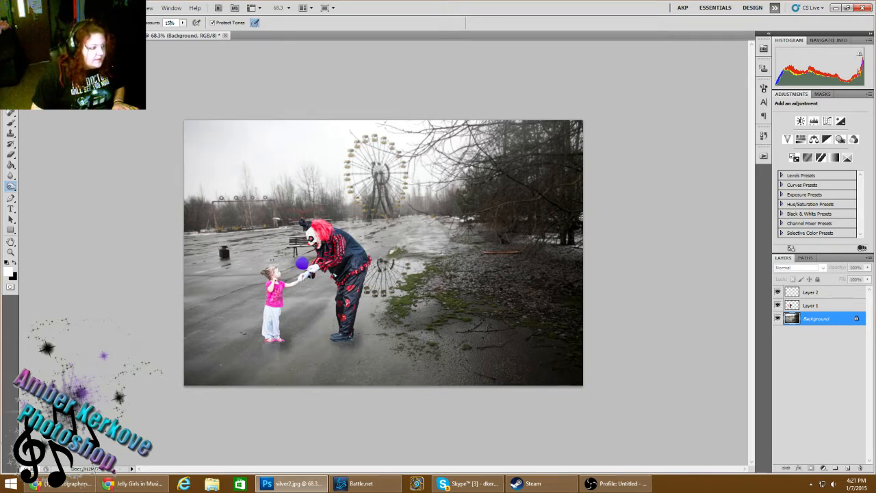
Step: Set the Burn tool's exposure to 15% and extend the ground shadows around both figures' feet
left_click(42, 22)
left_click(43, 23)
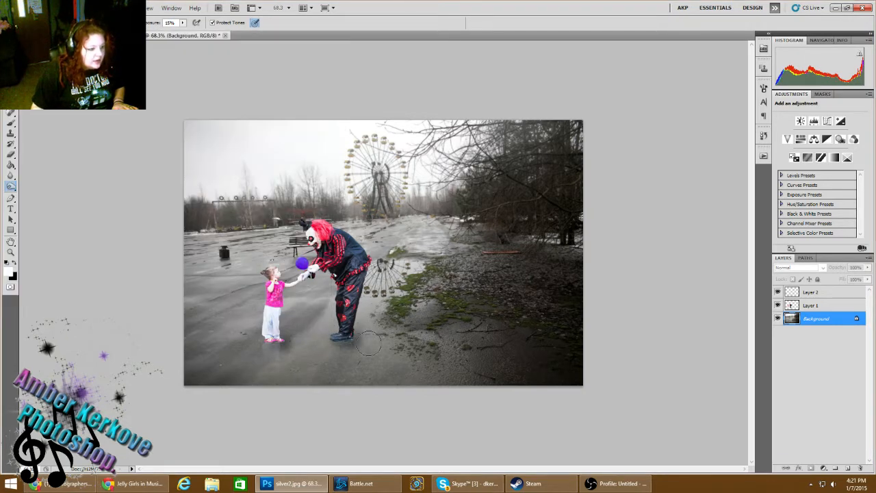
mouse_move(368, 343)
left_mouse_down()
mouse_move(377, 346)
mouse_move(356, 357)
mouse_move(342, 351)
left_mouse_up()
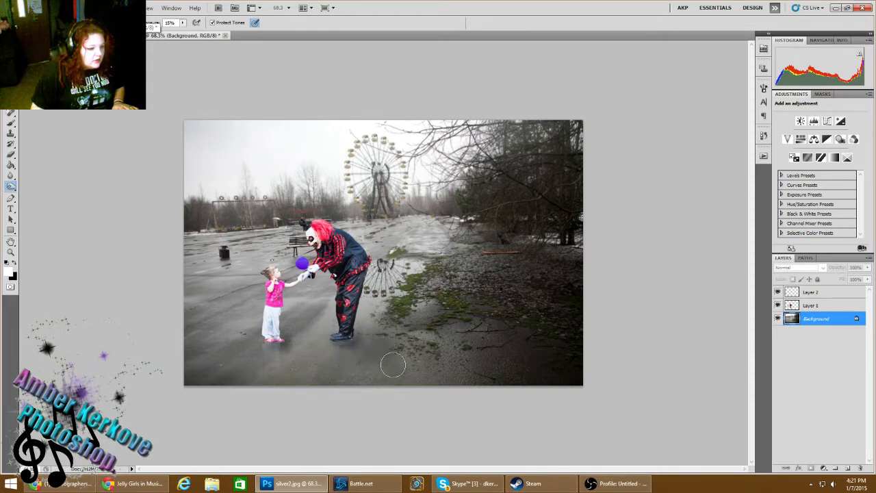
left_click_drag(290, 336, 304, 331)
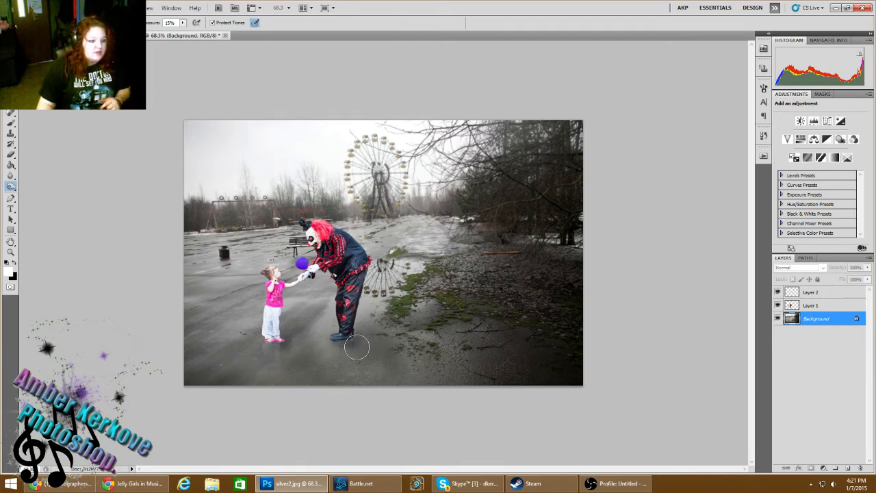
Step: Change the reflection layer's blend mode to Hard Light and erase more of the reflection with the Eraser tool
left_click(824, 293)
left_click(807, 267)
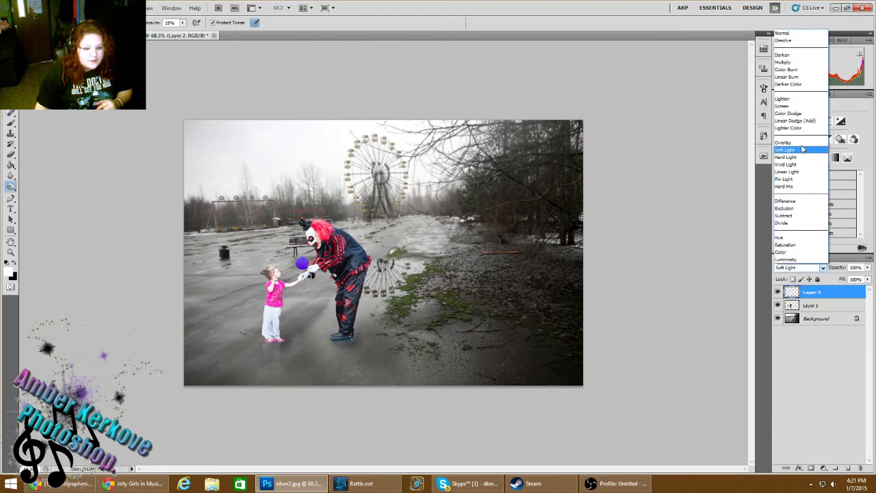
left_click(797, 160)
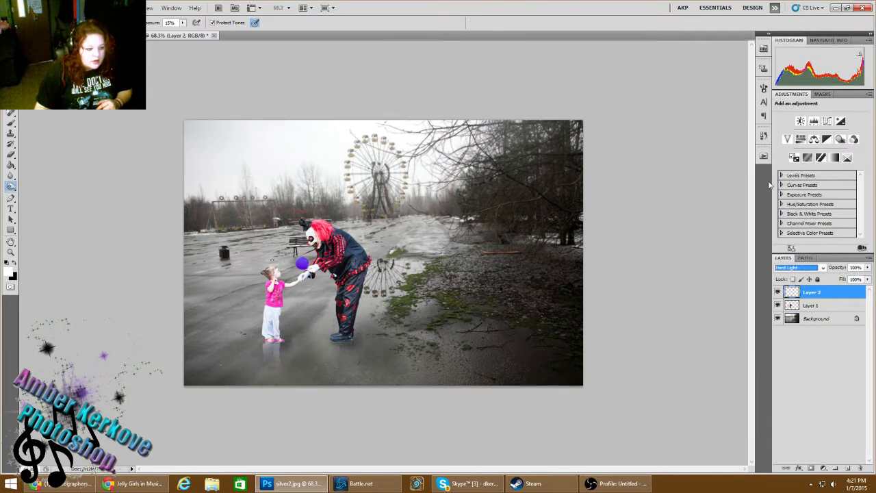
left_click(12, 157)
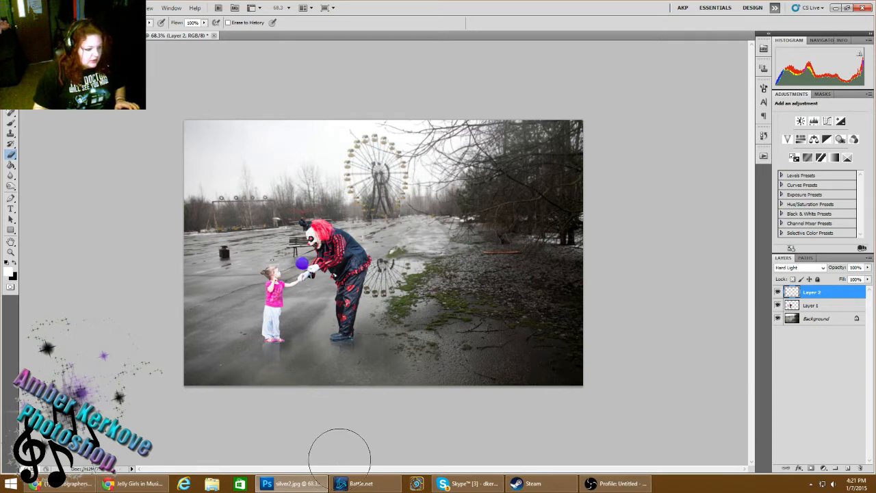
Step: Darken the ground at the base of the Ferris wheel on the Background layer with the Burn tool
left_click(824, 305)
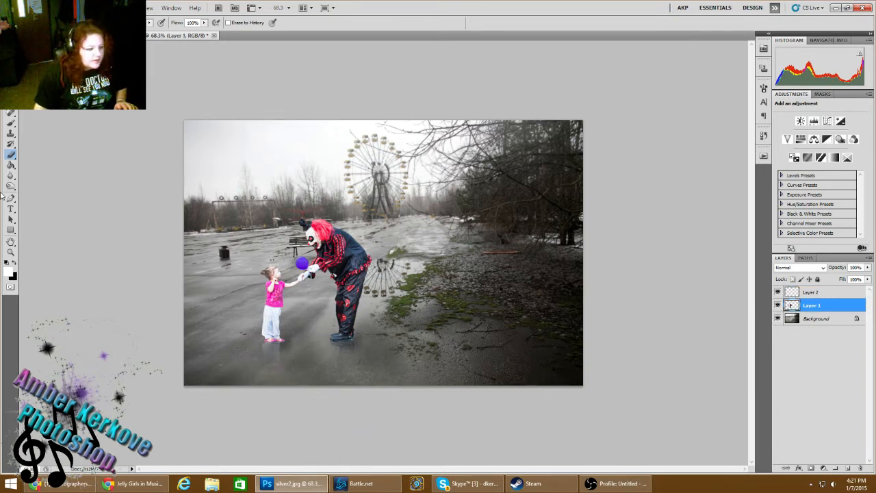
right_click(11, 156)
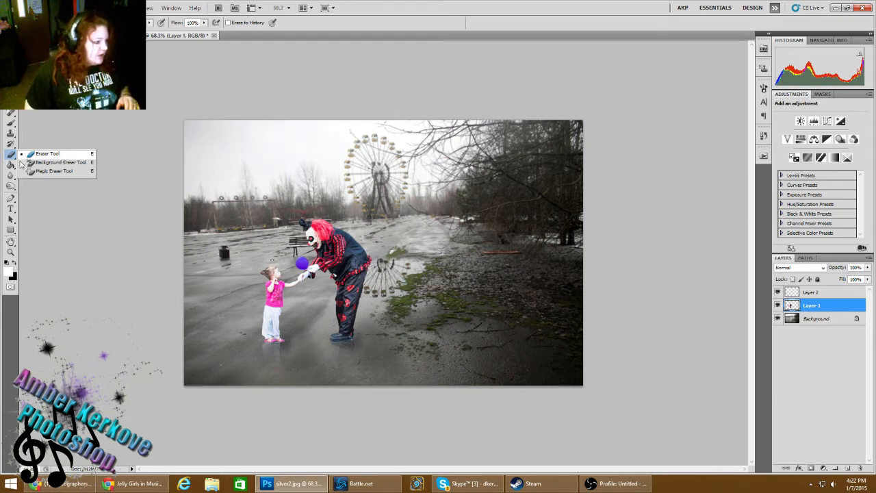
key("o")
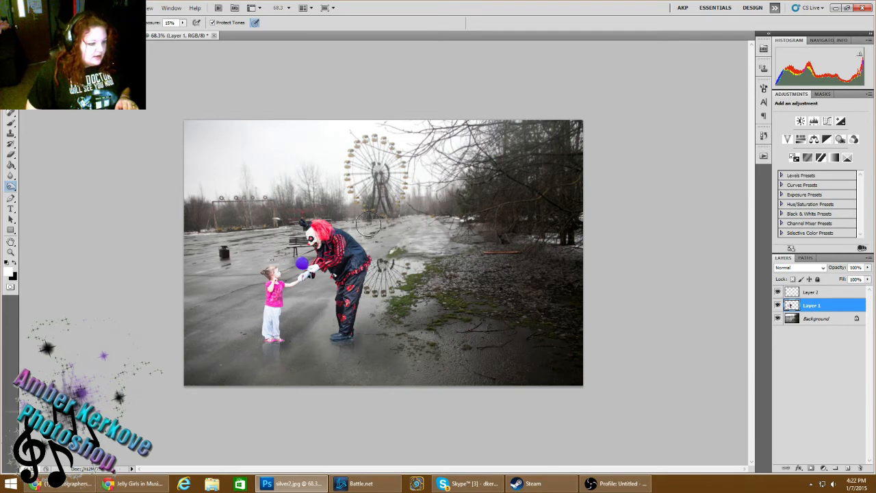
left_click(821, 319)
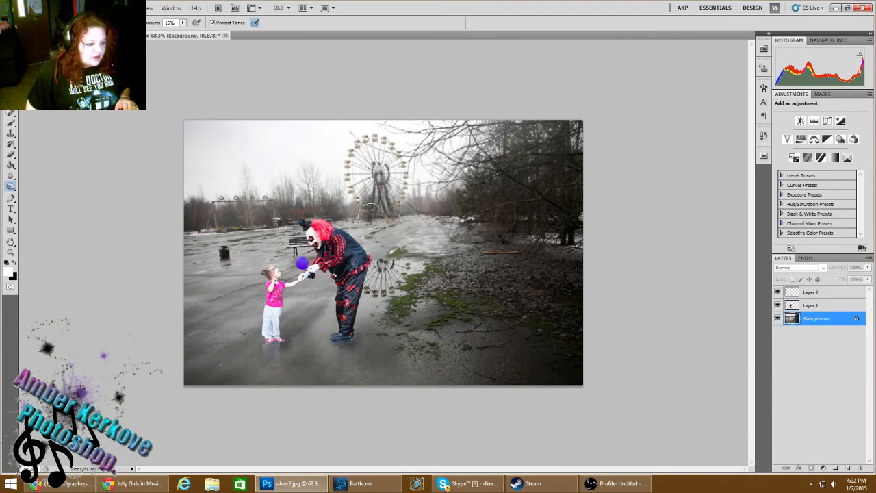
mouse_move(371, 215)
left_mouse_down()
mouse_move(397, 226)
mouse_move(422, 221)
mouse_move(380, 228)
left_mouse_up()
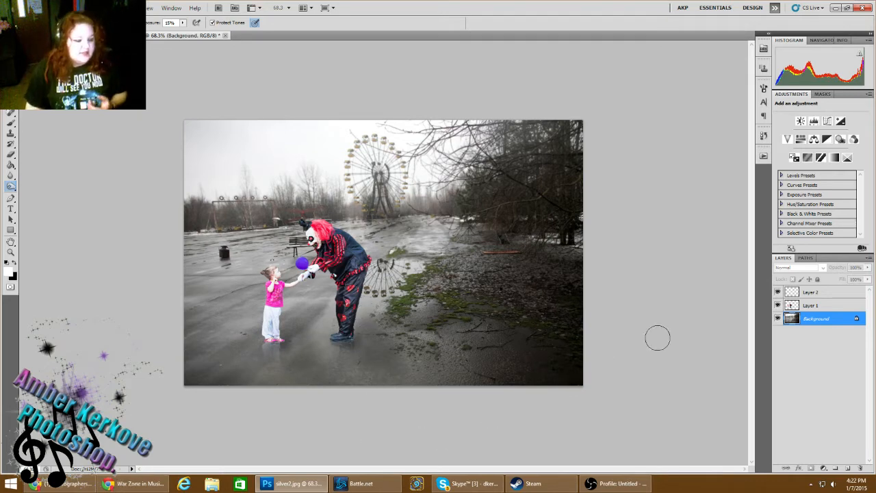
Step: Inspect the cut-out figures with the Background layer hidden, show it again, and select Layer 2
left_click(778, 319)
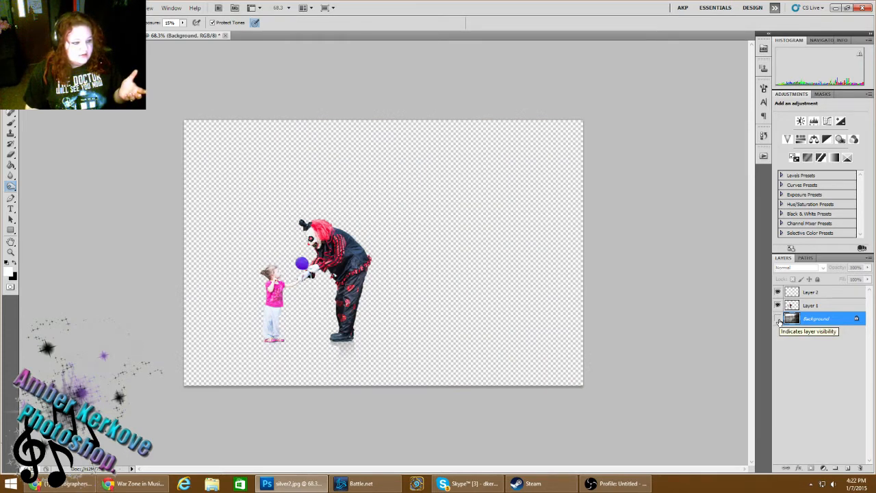
left_click(778, 319)
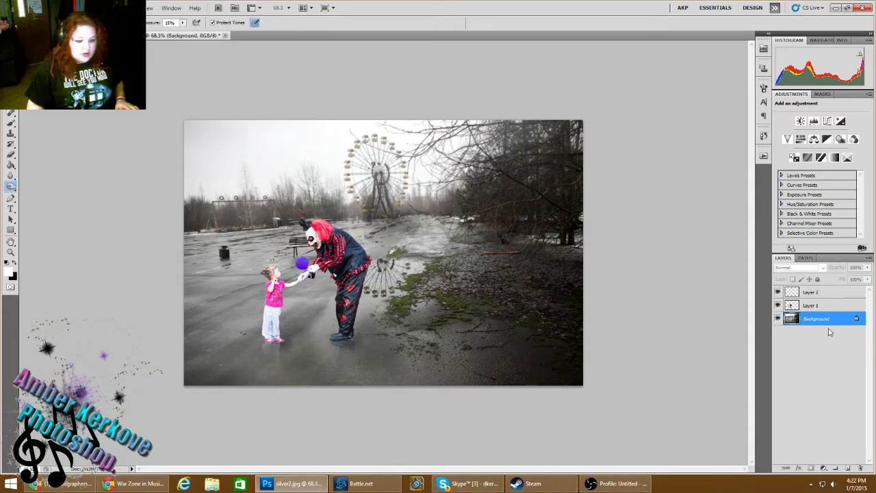
left_click(840, 305)
left_click(841, 292)
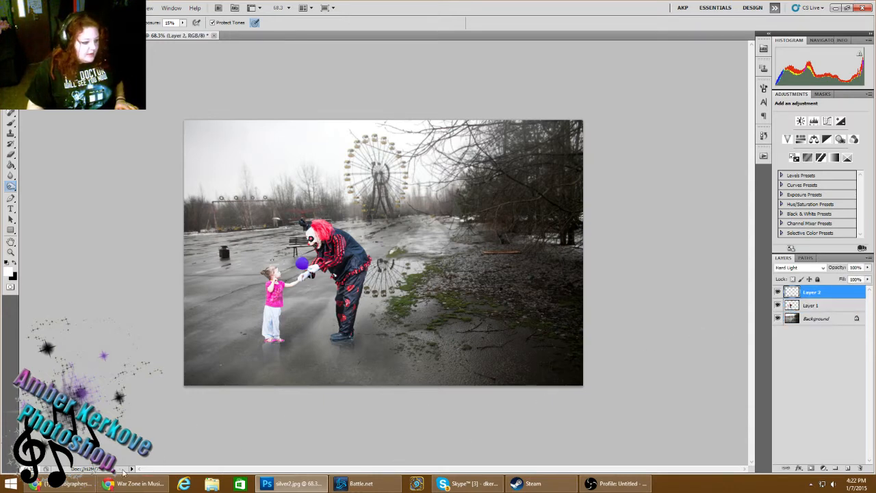
Step: Switch to Chrome, close the Ferris wheel image tab, and search Google Images for "fog black background"
left_click(62, 484)
left_click(614, 7)
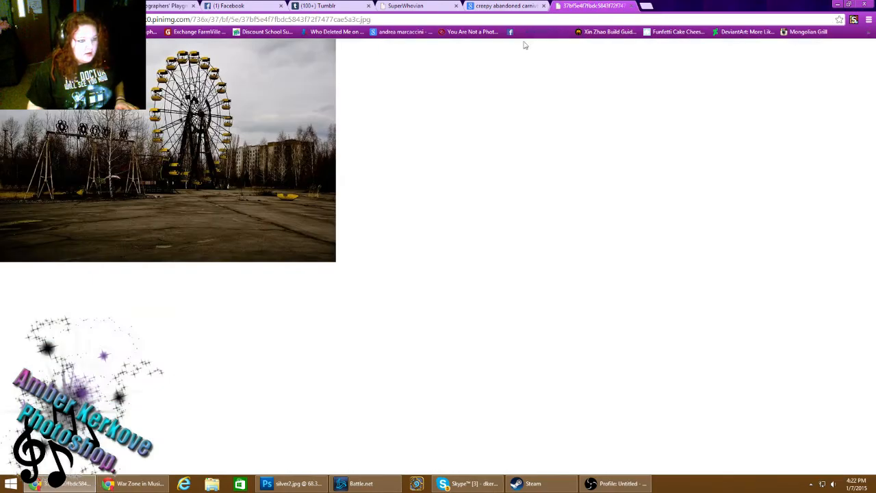
left_click(631, 5)
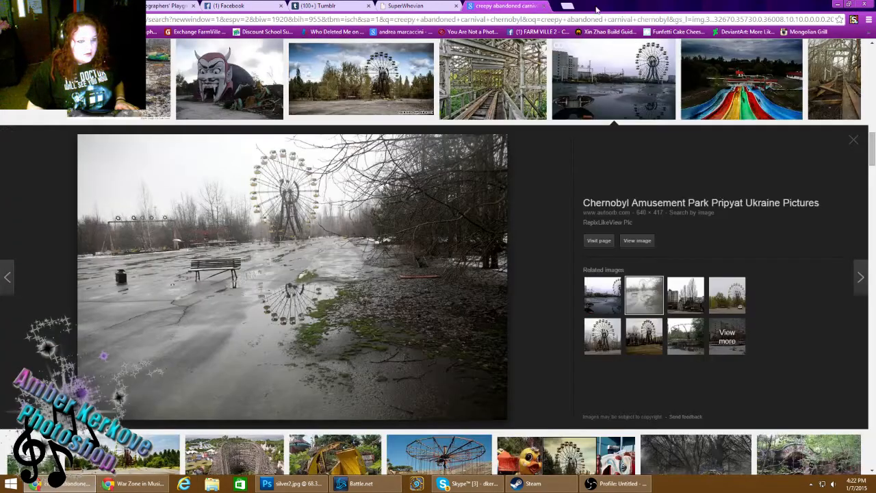
scroll(341, 176, "up", 10)
scroll(340, 175, "up", 2)
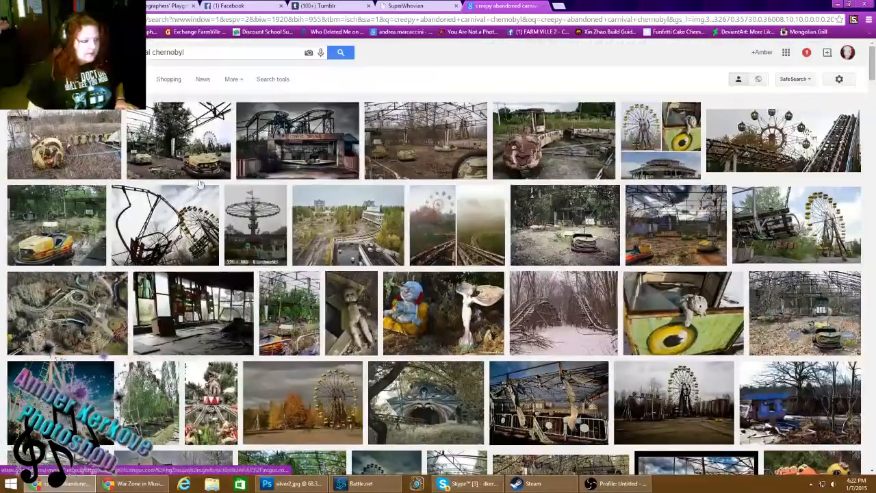
left_click_drag(204, 53, 67, 53)
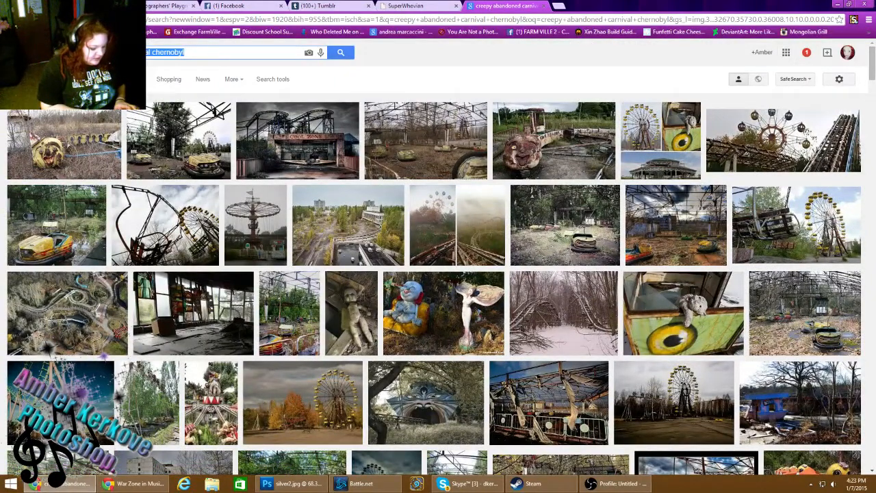
type("fog black")
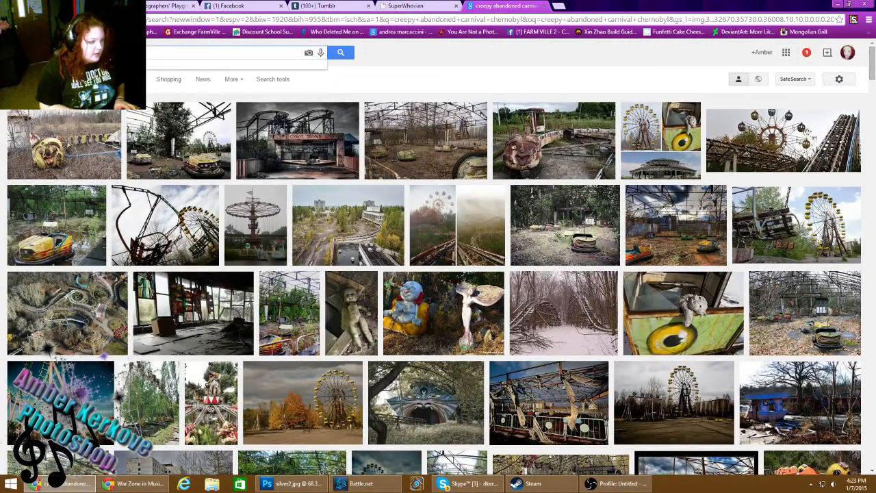
key("Down")
key("Return")
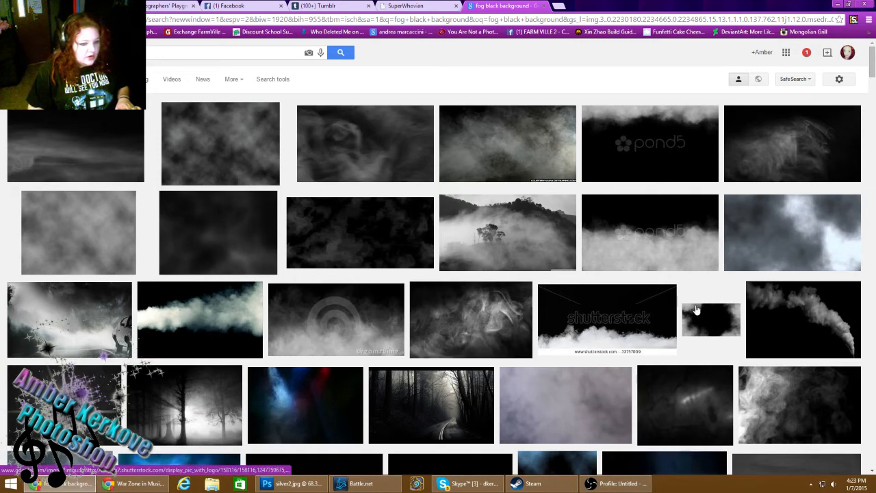
Step: Copy the smoke stack on black background image and paste it into the Photoshop composite above Layer 2
left_click(779, 320)
right_click(309, 264)
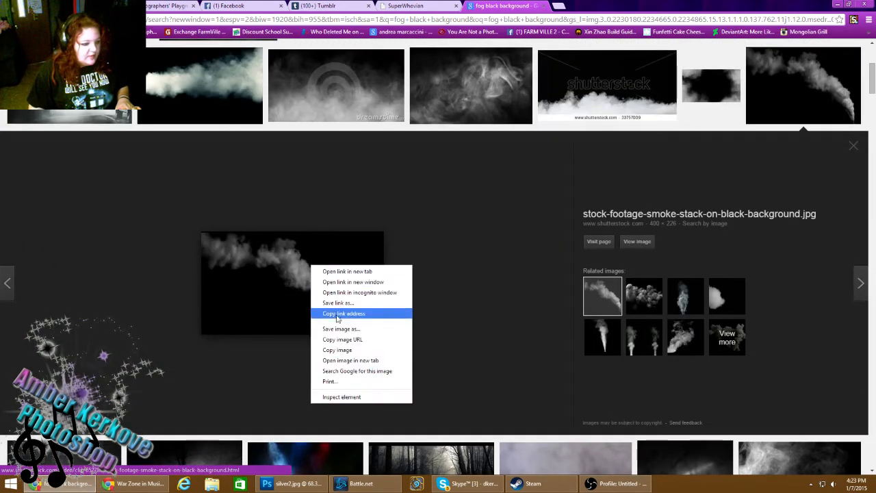
left_click(338, 352)
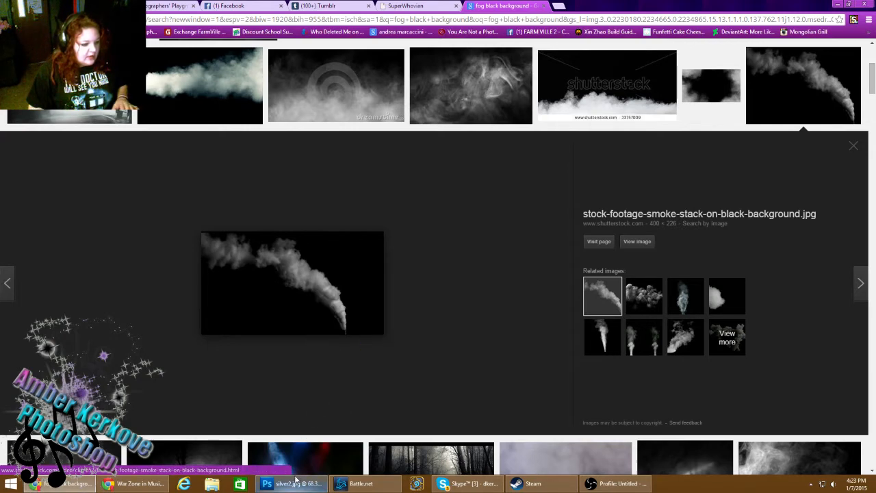
left_click(295, 483)
key("ctrl+v")
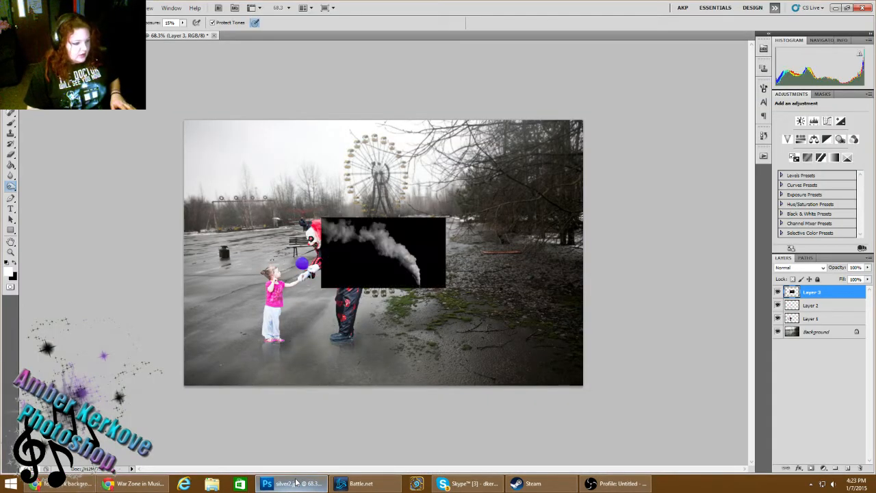
Step: Enlarge the pasted smoke image until it covers the whole canvas
key("ctrl+t")
left_click_drag(422, 257, 560, 365)
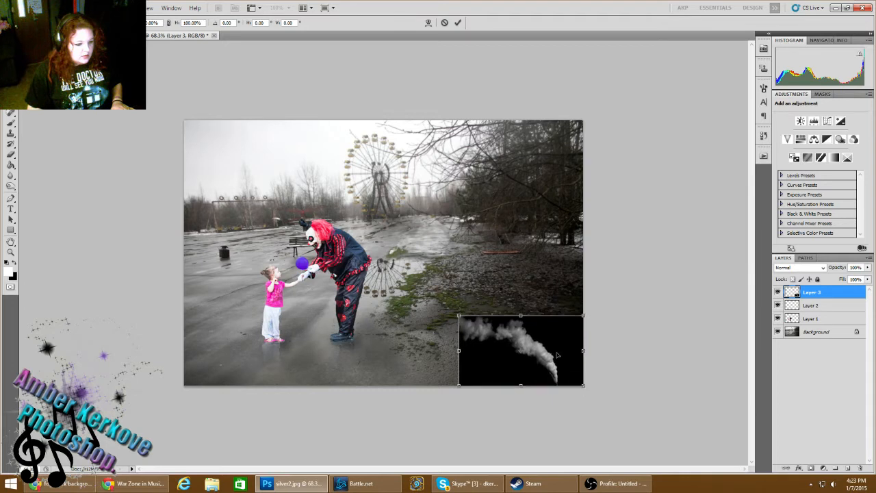
left_click_drag(457, 316, 183, 121)
key("Return")
key("o")
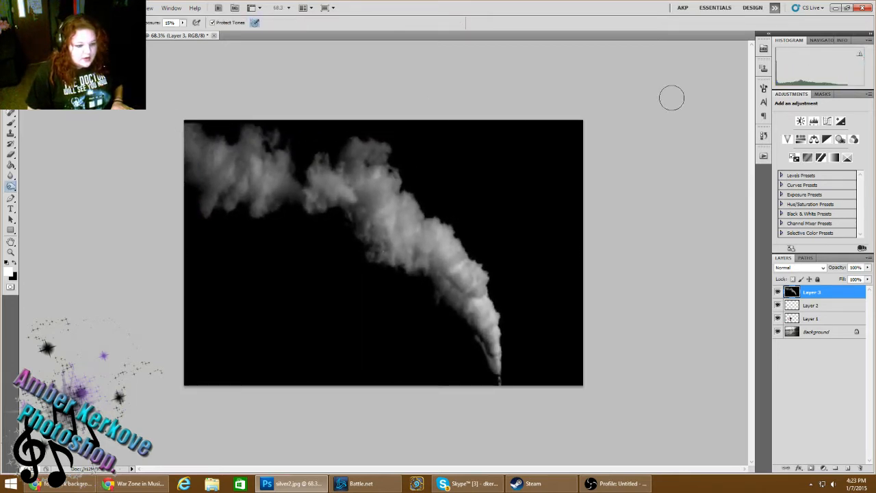
Step: Set the smoke layer's blend mode to Screen and erase the lower part of the plume with the Eraser tool
left_click(810, 269)
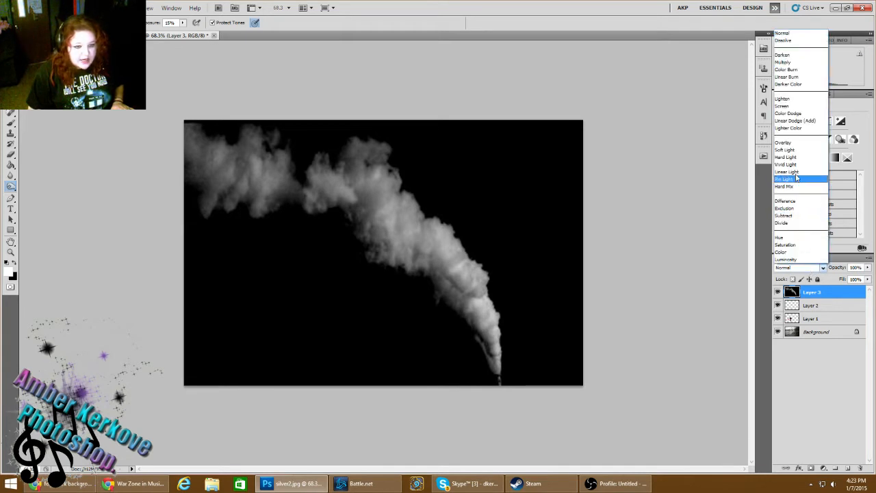
left_click(809, 106)
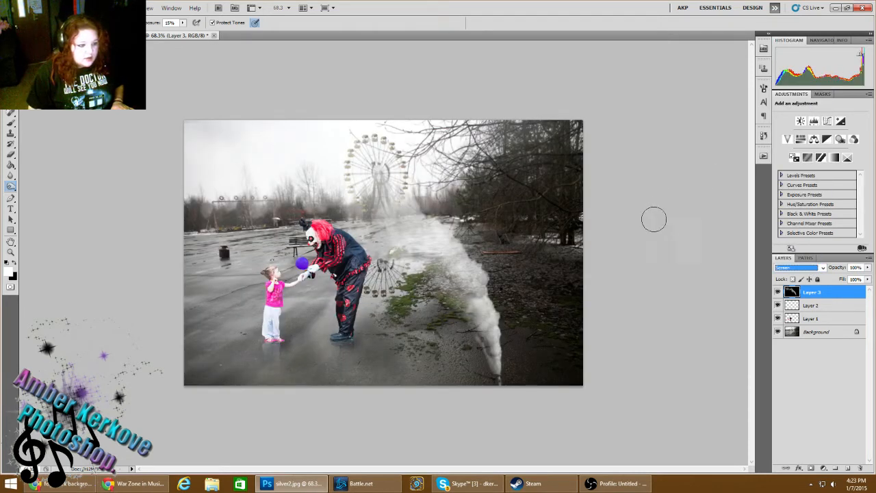
left_click(11, 155)
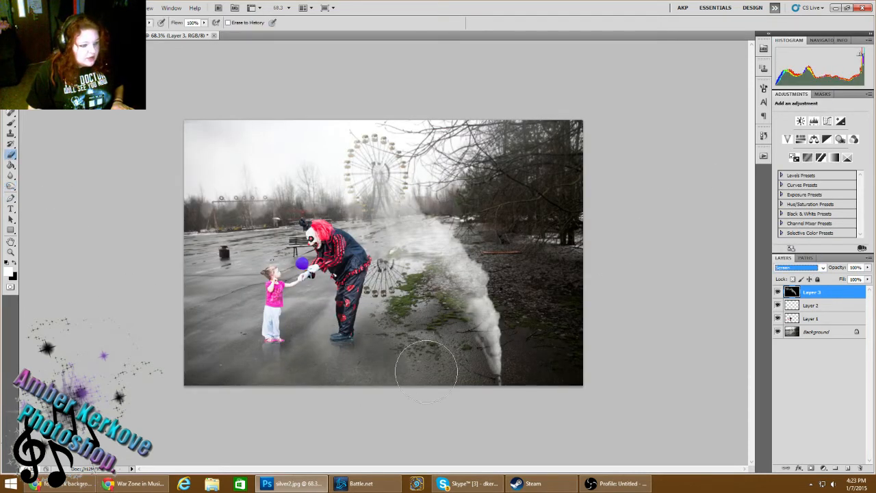
mouse_move(504, 315)
left_mouse_down()
mouse_move(512, 336)
mouse_move(475, 381)
mouse_move(526, 330)
mouse_move(429, 409)
mouse_move(512, 381)
mouse_move(463, 332)
mouse_move(575, 308)
mouse_move(418, 330)
mouse_move(568, 314)
mouse_move(536, 267)
mouse_move(461, 340)
mouse_move(544, 270)
mouse_move(481, 303)
mouse_move(532, 295)
left_mouse_up()
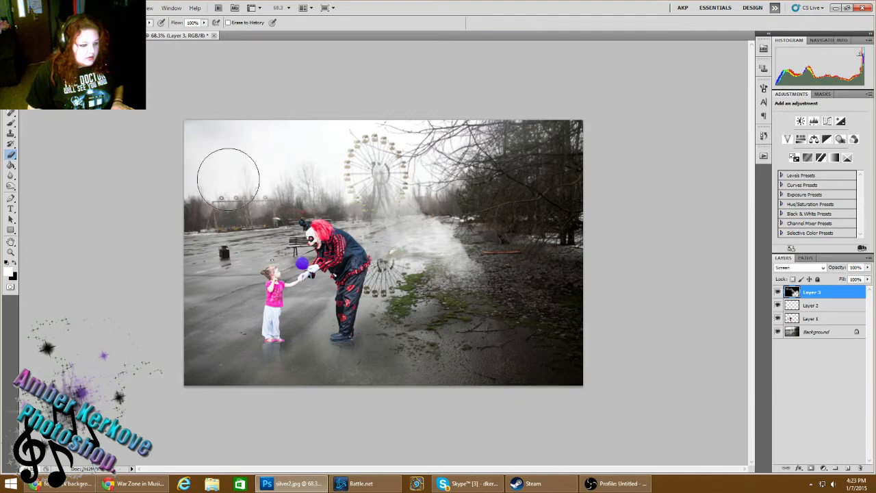
Step: Warp the smoke on Layer 3 into a low band of mist along the tree line and erase the excess over the dark trees
left_click(85, 7)
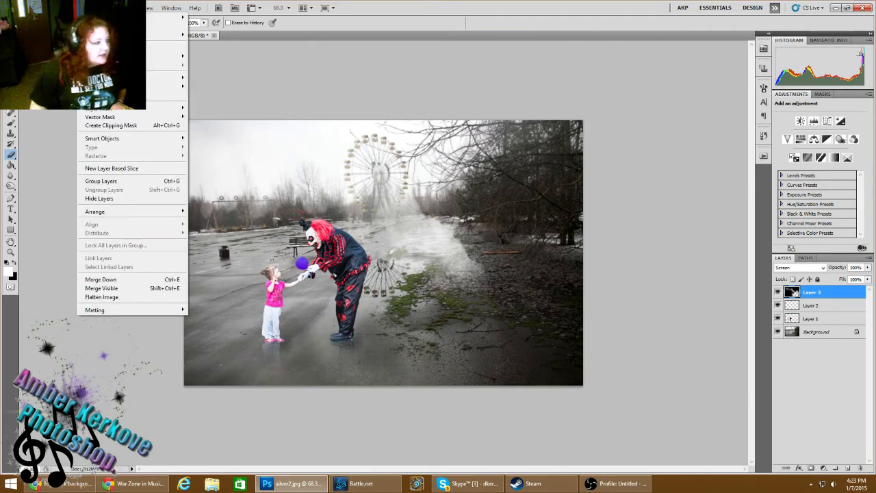
mouse_move(65, 7)
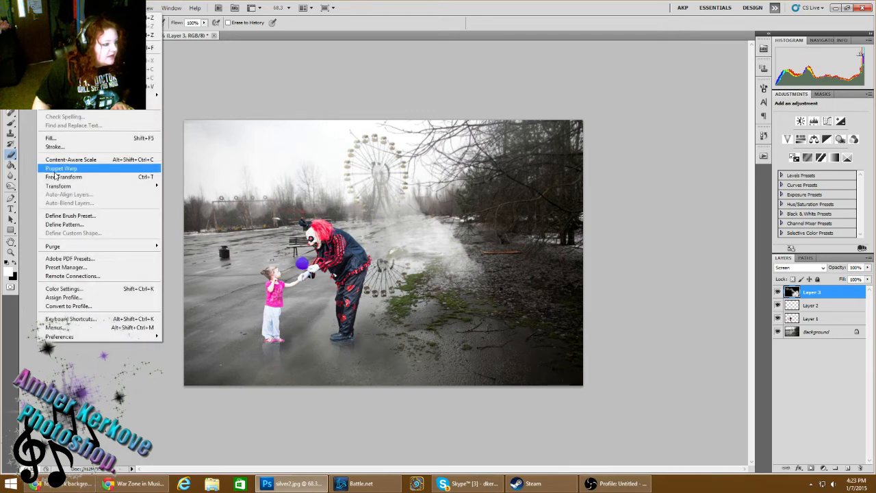
mouse_move(60, 186)
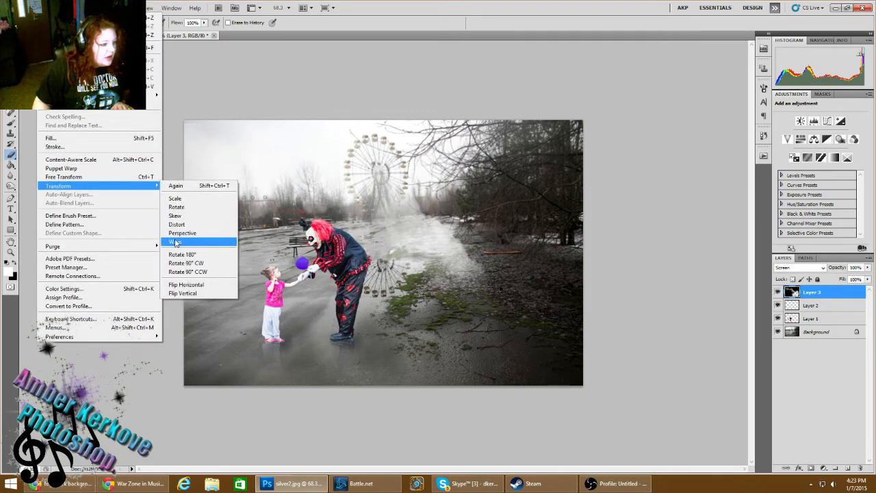
left_click(177, 243)
left_click_drag(471, 283, 545, 258)
left_click_drag(256, 180, 208, 210)
left_click_drag(267, 223, 318, 233)
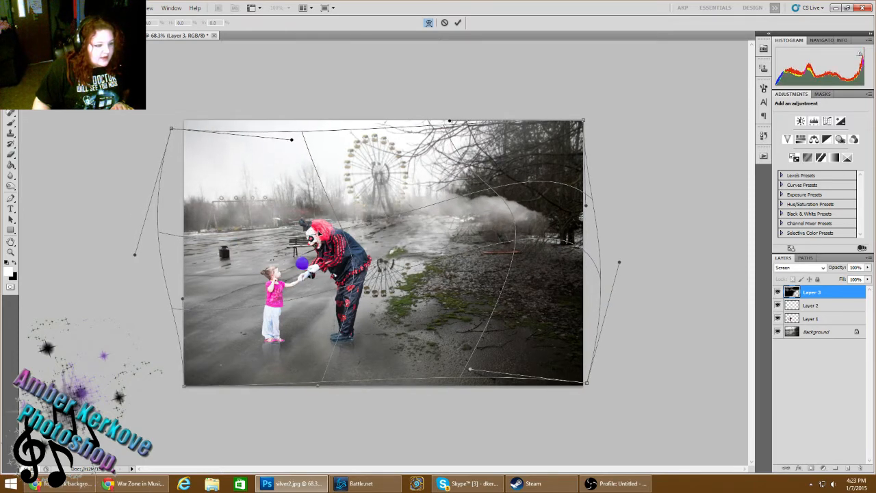
left_click_drag(494, 273, 539, 255)
mouse_move(576, 291)
left_mouse_down()
mouse_move(593, 280)
mouse_move(593, 289)
left_mouse_up()
mouse_move(427, 242)
left_mouse_down()
mouse_move(425, 385)
mouse_move(426, 234)
left_mouse_up()
key("Return")
key("e")
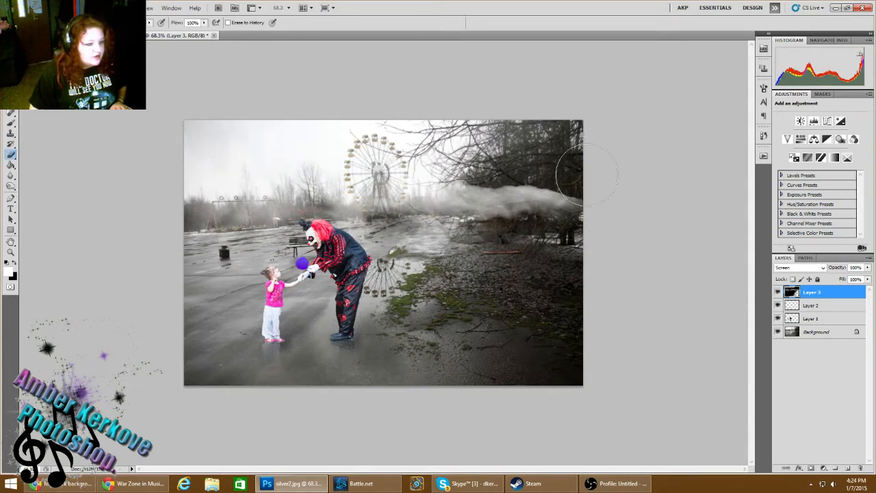
mouse_move(550, 293)
left_mouse_down()
mouse_move(536, 244)
mouse_move(567, 251)
mouse_move(572, 227)
mouse_move(553, 206)
mouse_move(503, 226)
mouse_move(484, 191)
mouse_move(558, 193)
mouse_move(563, 213)
mouse_move(531, 210)
mouse_move(491, 239)
left_mouse_up()
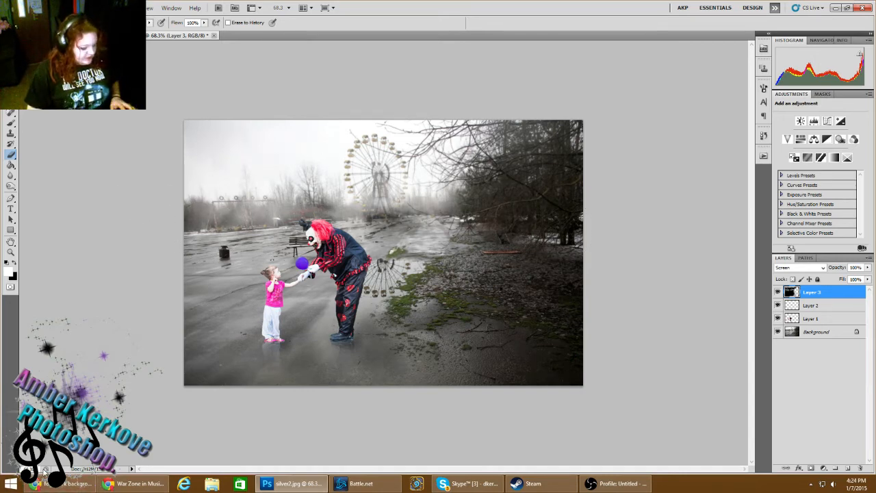
Step: Paste the smoke image again, flip it vertically, and fit it into the canvas's upper right corner
key("ctrl+v")
key("ctrl+t")
left_click_drag(386, 300, 403, 167)
left_click_drag(498, 147, 527, 140)
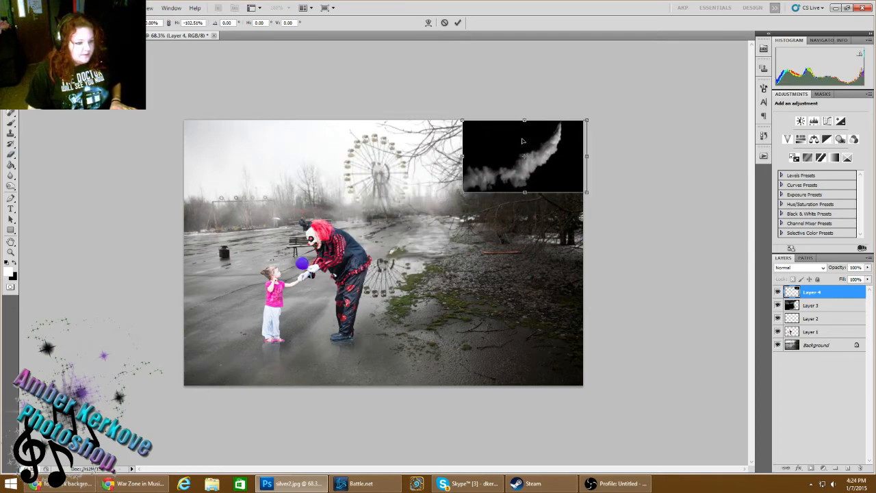
Step: Enlarge the flipped smoke image to cover the whole canvas and set its blend mode to Screen
left_click_drag(463, 192, 183, 385)
left_click_drag(586, 253, 582, 253)
key("Return")
key("e")
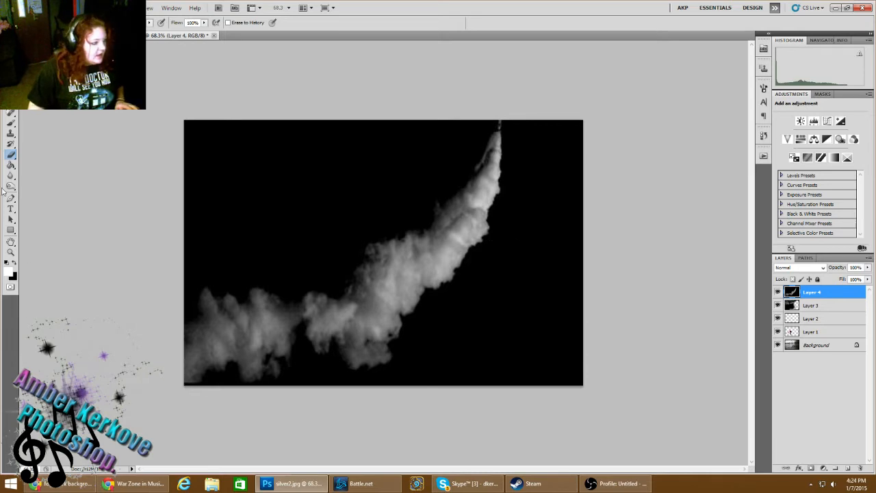
left_click(803, 267)
left_click(783, 107)
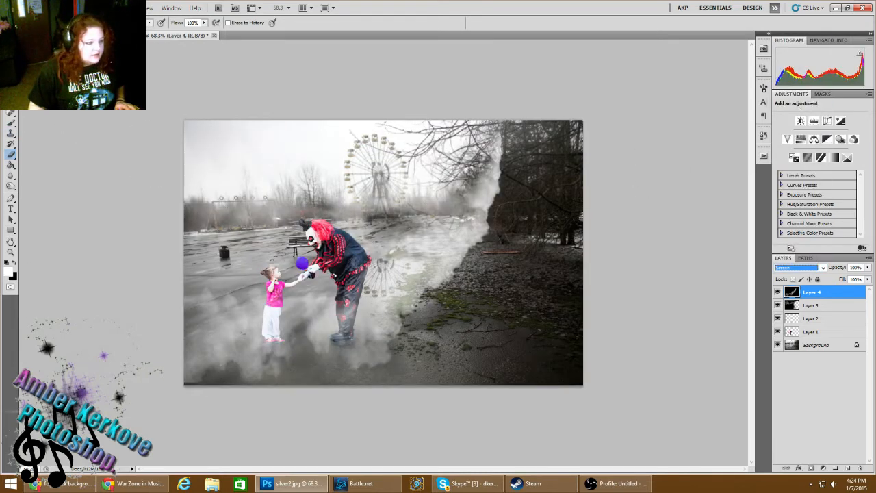
Step: Warp the smoke on Layer 4 into a low band across the foreground and erase it down to a faint ground mist
left_click(87, 8)
mouse_move(44, 7)
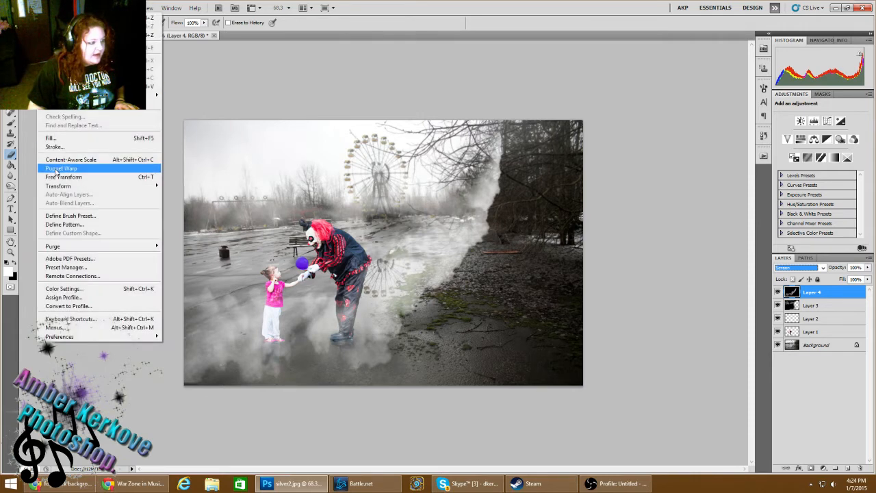
mouse_move(65, 187)
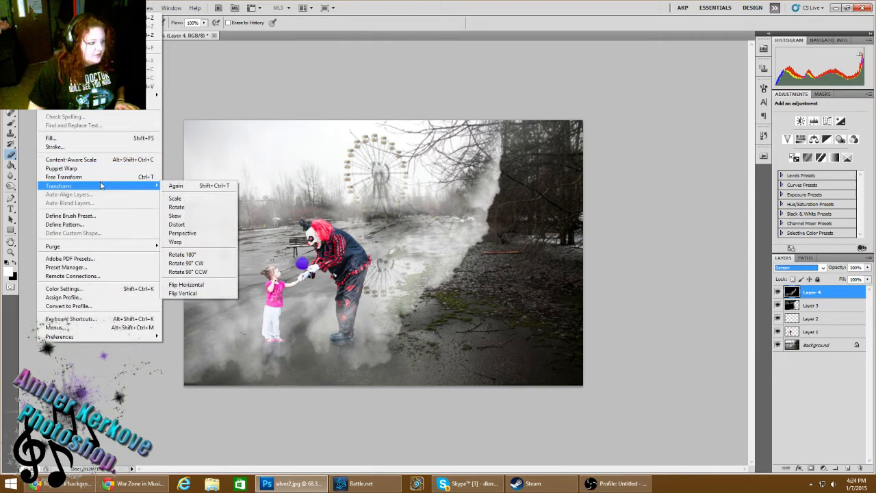
left_click(197, 243)
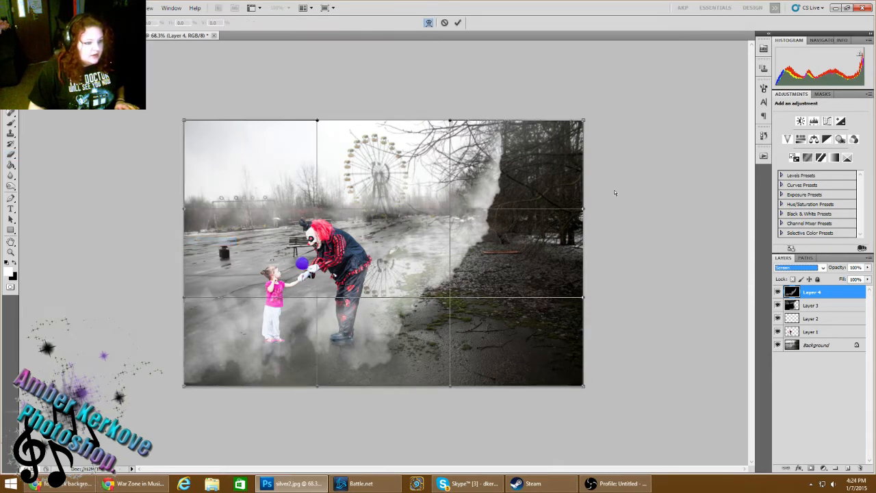
left_click_drag(517, 125, 625, 216)
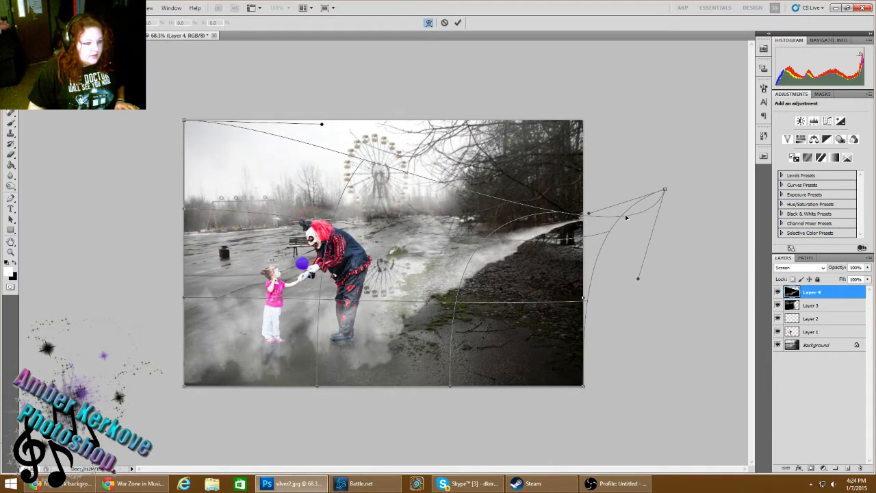
left_click_drag(570, 262, 619, 296)
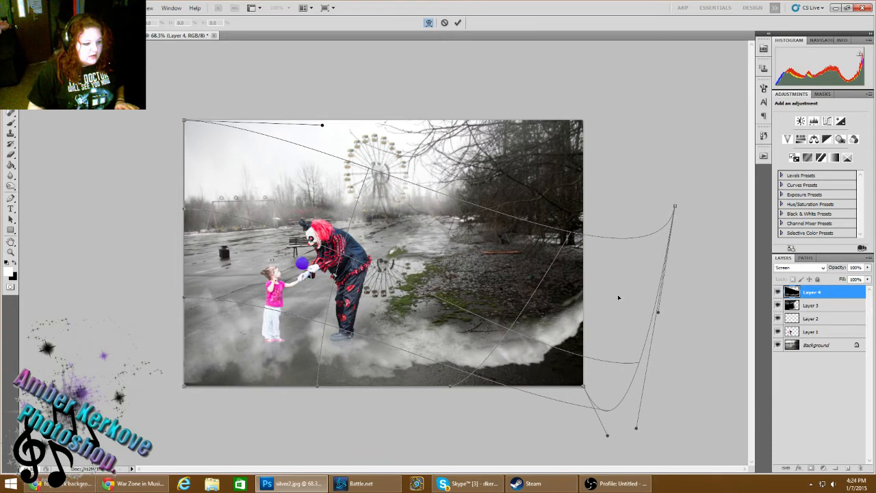
left_click_drag(260, 354, 250, 361)
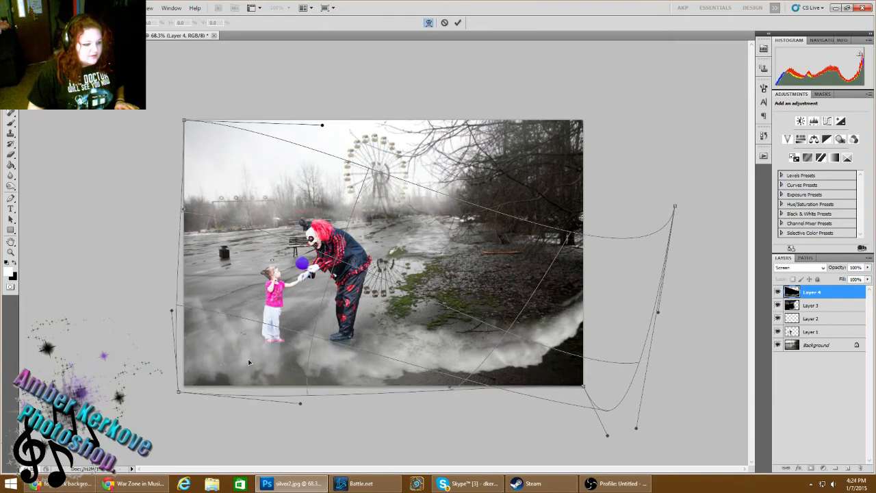
left_click_drag(368, 359, 380, 360)
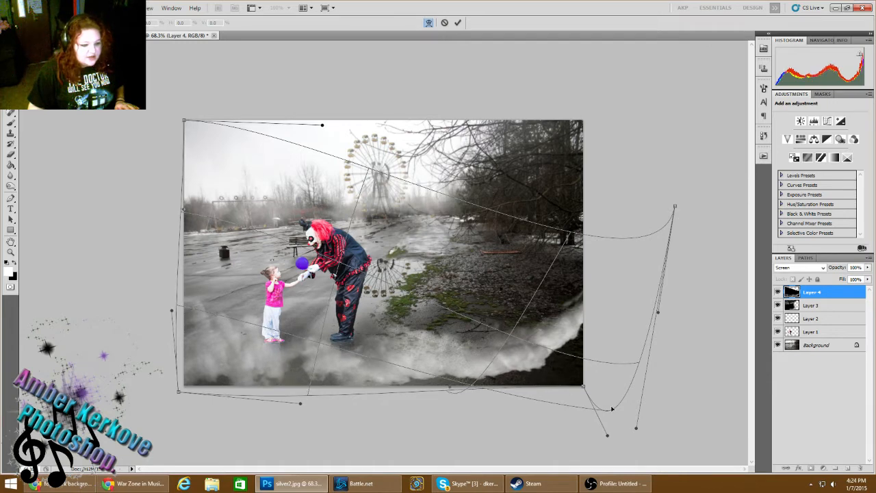
left_click_drag(609, 414, 629, 421)
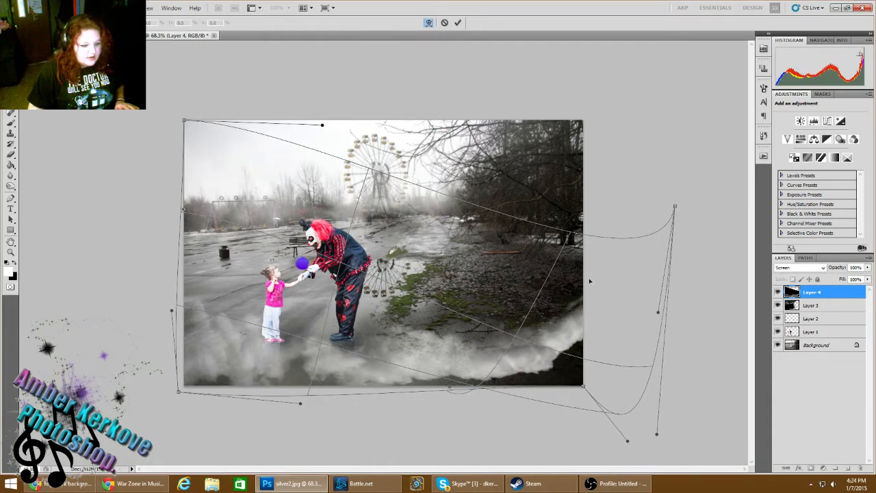
key("Return")
key("e")
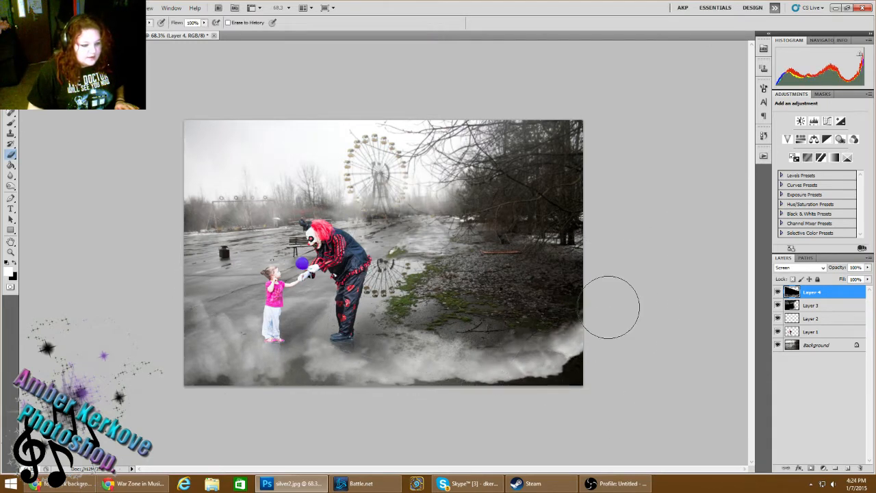
mouse_move(603, 353)
left_mouse_down()
mouse_move(460, 405)
mouse_move(568, 376)
mouse_move(484, 384)
mouse_move(582, 378)
mouse_move(640, 343)
mouse_move(507, 373)
mouse_move(579, 338)
mouse_move(525, 360)
mouse_move(542, 368)
mouse_move(407, 375)
mouse_move(412, 389)
mouse_move(293, 400)
mouse_move(299, 386)
mouse_move(390, 344)
mouse_move(202, 362)
mouse_move(263, 330)
mouse_move(272, 349)
mouse_move(350, 368)
mouse_move(250, 379)
mouse_move(231, 368)
mouse_move(214, 383)
mouse_move(182, 374)
mouse_move(177, 338)
mouse_move(127, 318)
mouse_move(182, 308)
left_mouse_up()
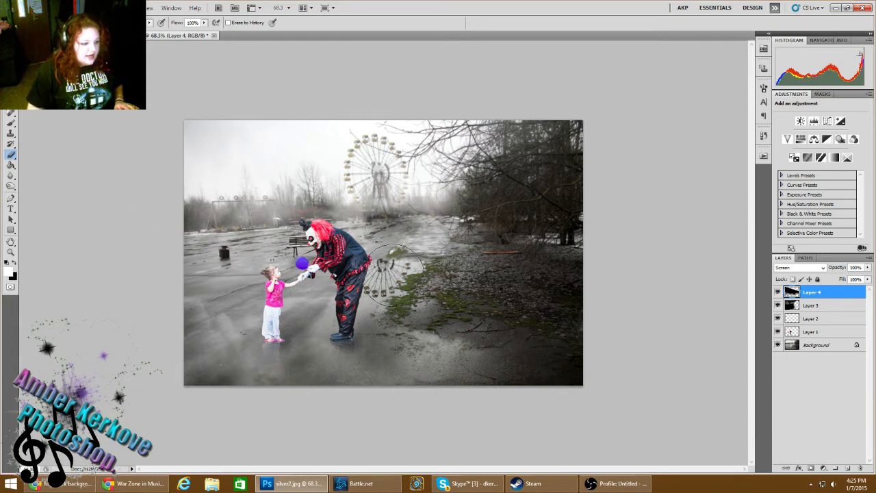
Step: Add a reversed black-to-white Gradient Map adjustment above Layer 1 and clip it to the girl and clown
left_click(828, 334)
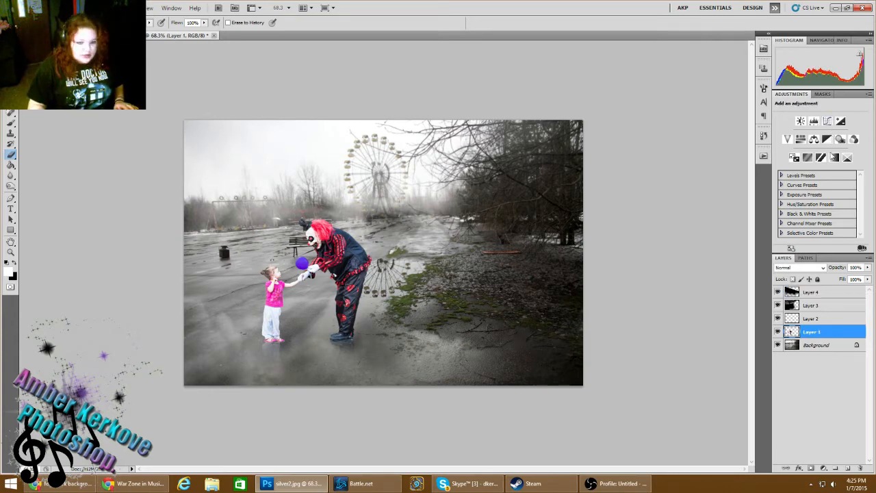
left_click(834, 158)
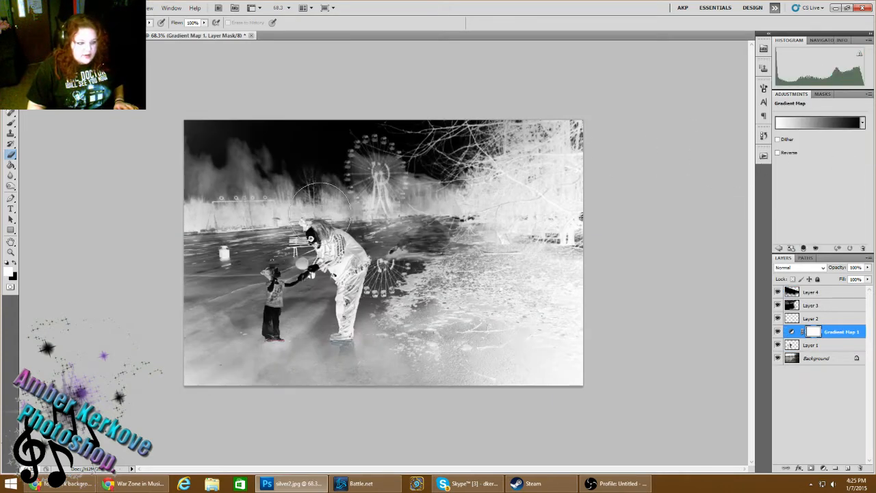
left_click(778, 154)
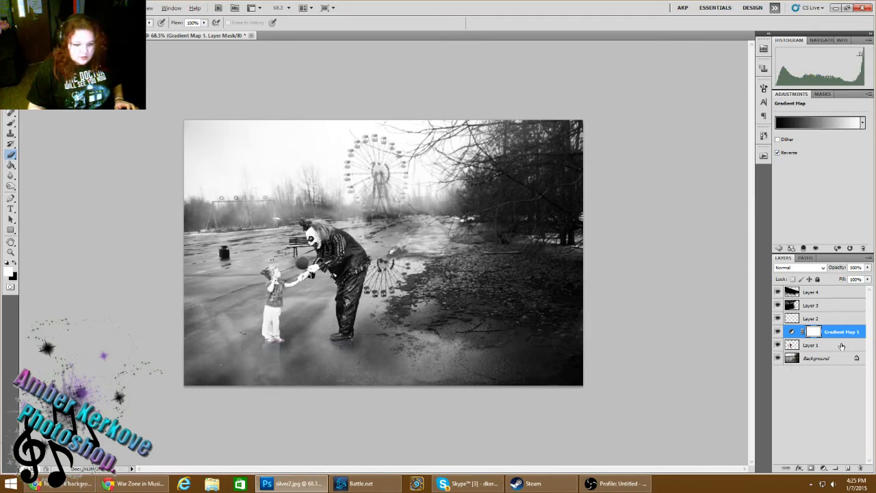
key("ctrl+alt+g")
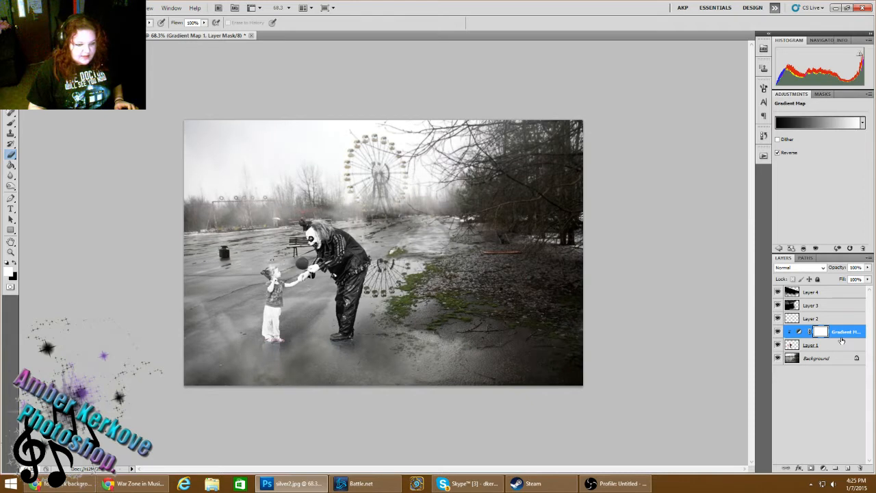
left_click(845, 336, "alt")
left_click(845, 337, "alt")
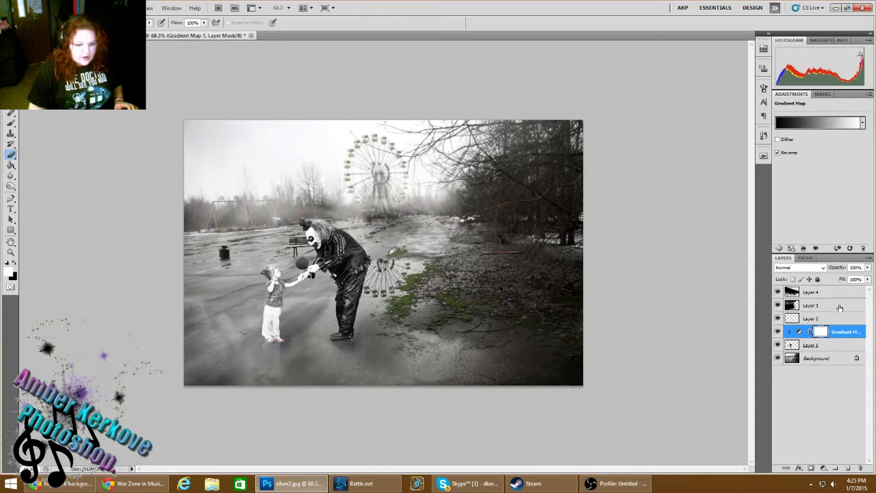
Step: Set the gradient map's blend mode to Soft Light and flatten the image
left_click(818, 267)
left_click(803, 150)
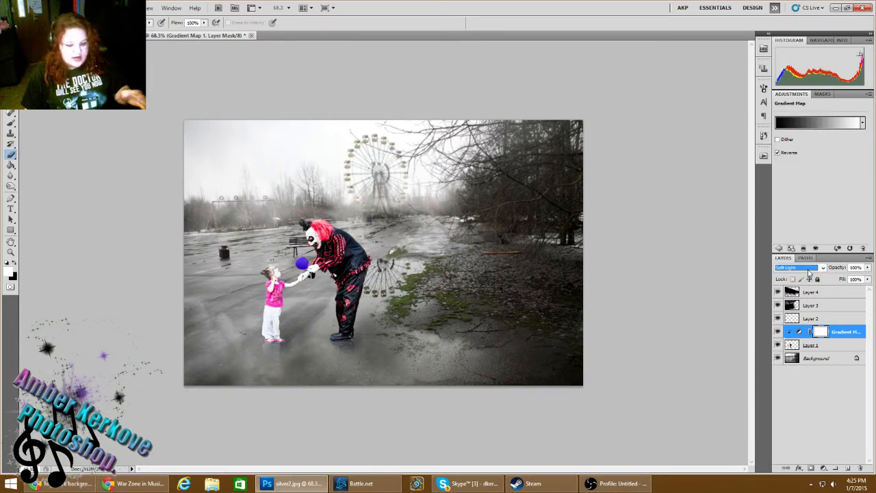
key("Up")
key("Down")
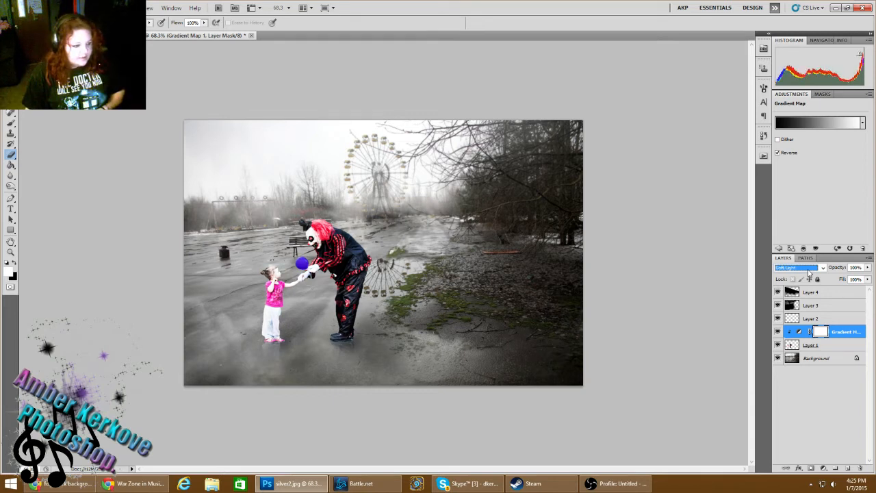
key("Up")
key("Down")
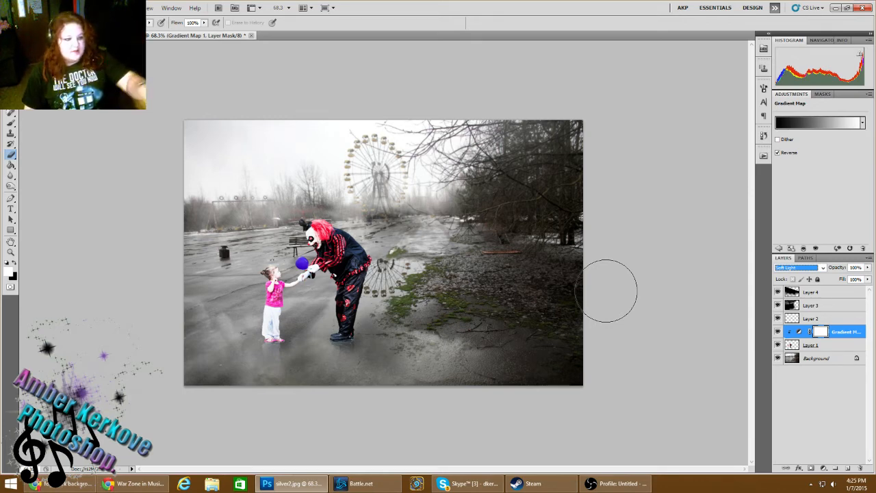
right_click(837, 361)
left_click(807, 438)
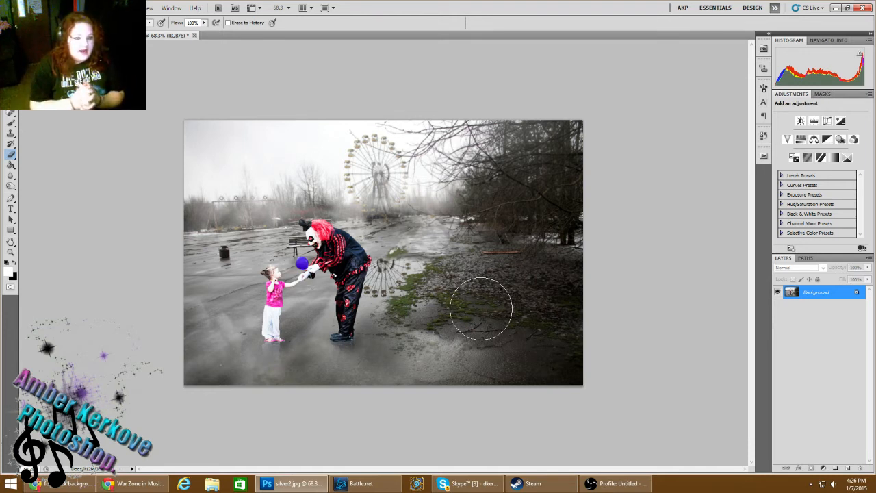
Step: Switch to Chrome and copy the pond5 cloud image on a black background from the fog image results
left_click(80, 481)
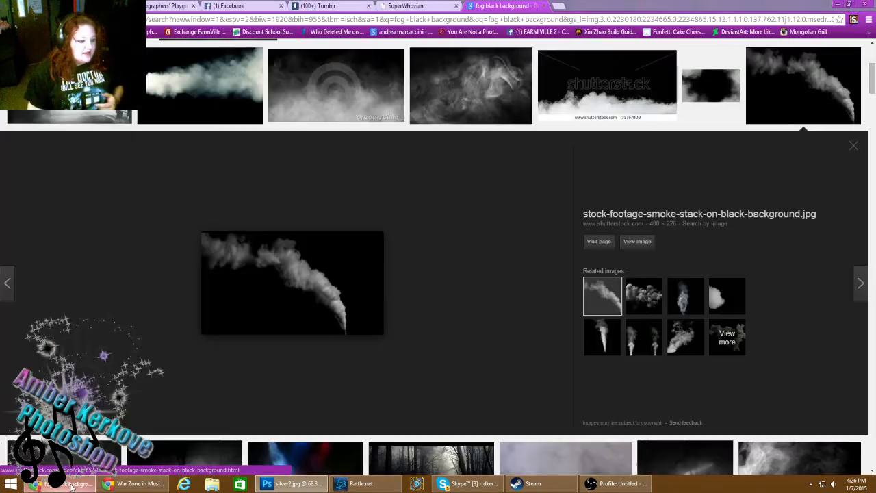
scroll(329, 226, "up", 3)
scroll(357, 236, "up", 1)
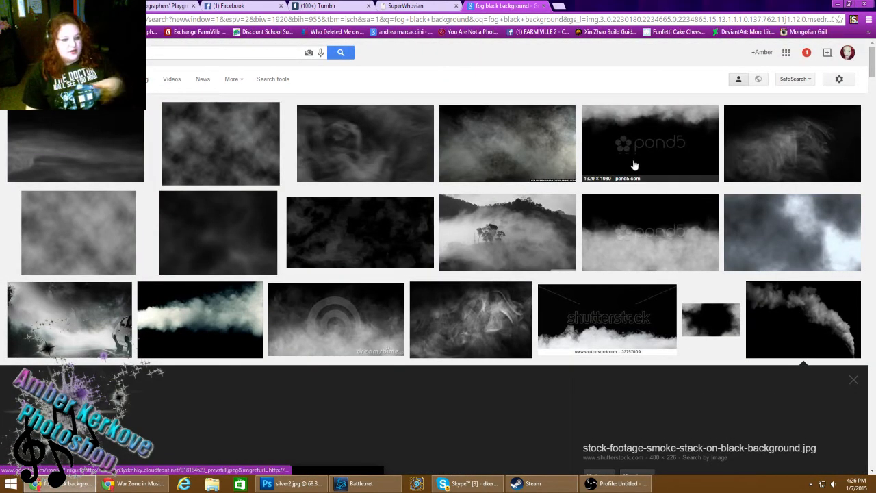
left_click(649, 139)
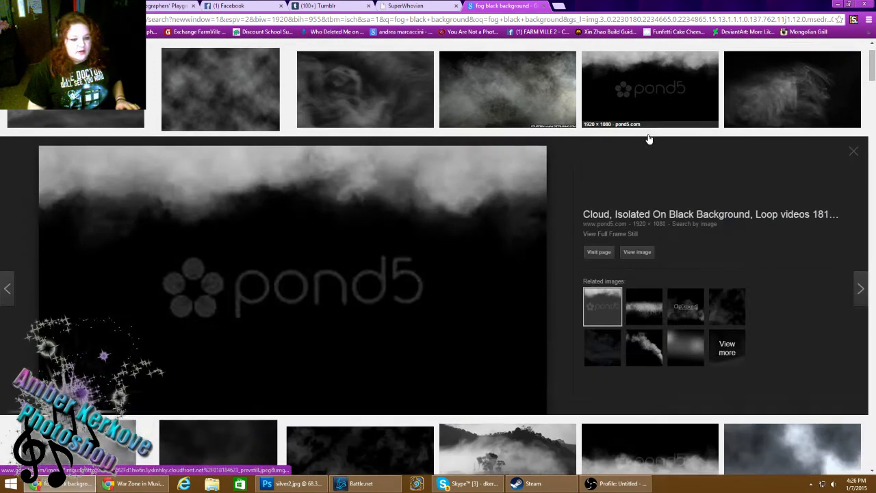
right_click(344, 248)
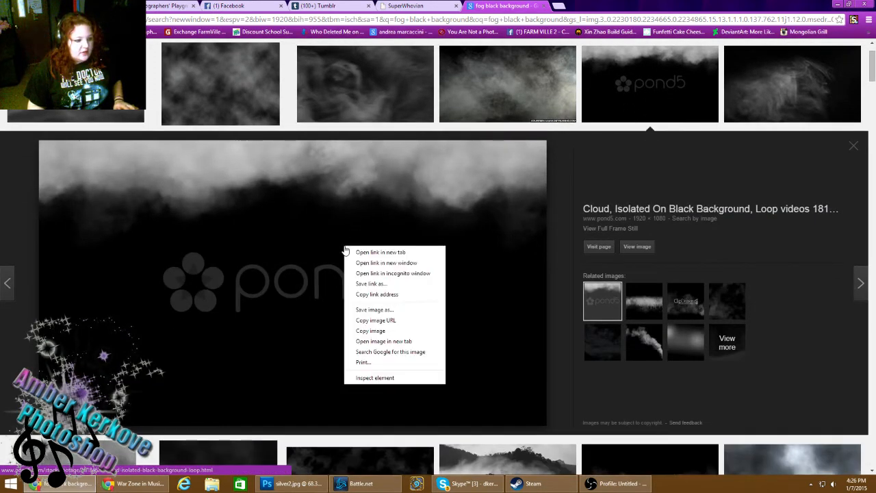
left_click(369, 330)
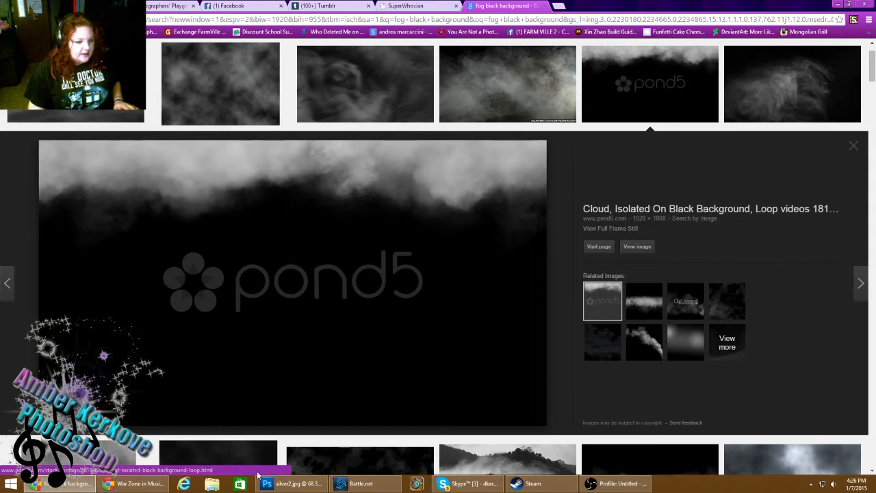
Step: Switch back to Photoshop, paste the cloud image and scale it down to match the canvas
left_click(296, 482)
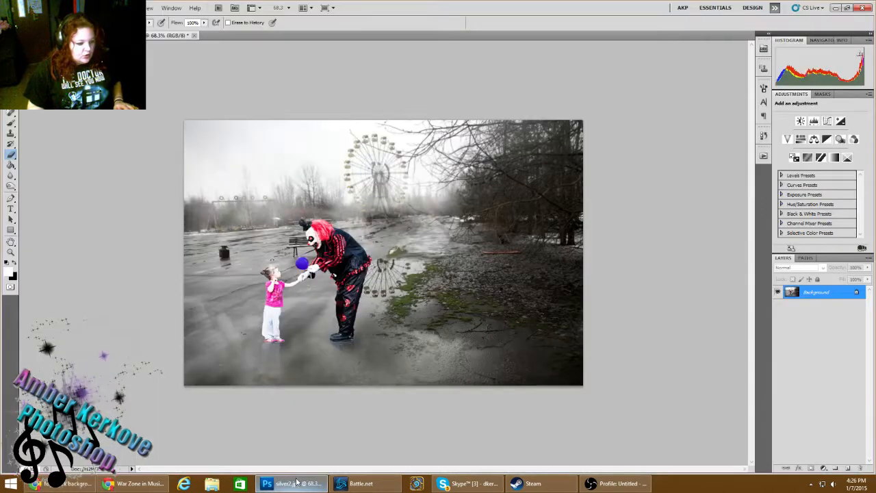
key("ctrl+v")
key("ctrl+t")
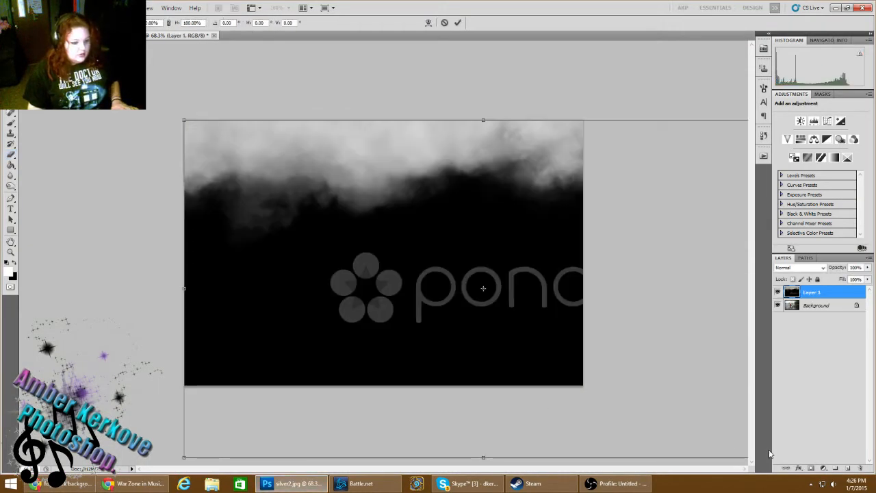
key("ctrl+minus")
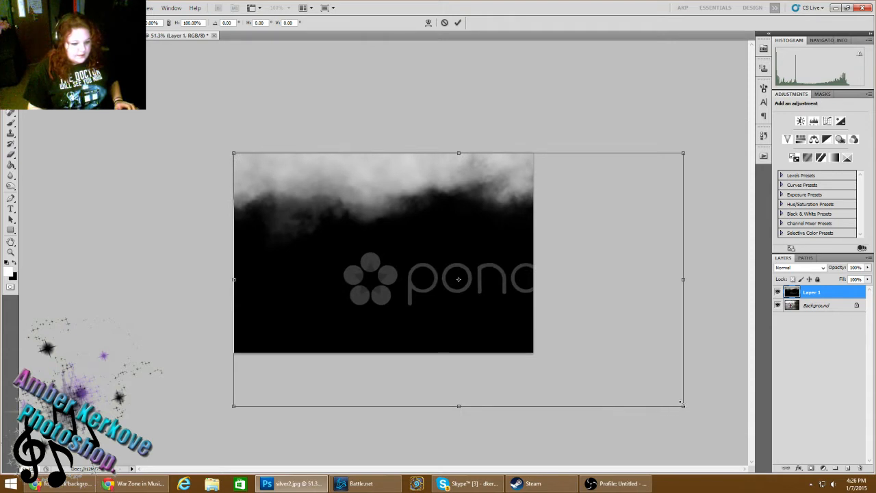
left_click_drag(682, 404, 532, 351)
key("Return")
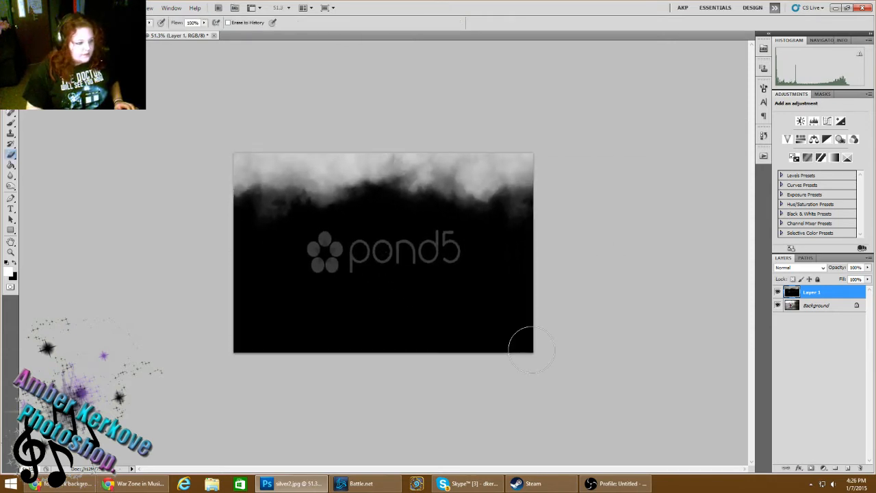
Step: Erase the cloud layer's watermark, black lower area and excess cloud, with its blend mode set to Screen
mouse_move(510, 267)
left_mouse_down()
mouse_move(91, 248)
mouse_move(146, 303)
mouse_move(542, 252)
mouse_move(345, 290)
mouse_move(485, 336)
mouse_move(95, 299)
mouse_move(230, 254)
mouse_move(524, 249)
left_mouse_up()
left_click(805, 269)
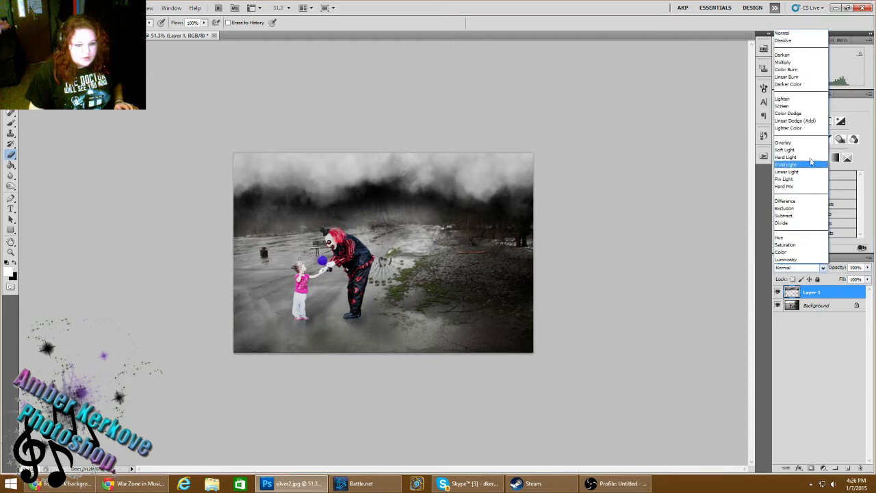
left_click(798, 104)
mouse_move(587, 203)
left_mouse_down()
mouse_move(555, 187)
mouse_move(433, 220)
mouse_move(509, 217)
mouse_move(457, 173)
mouse_move(386, 167)
mouse_move(356, 197)
mouse_move(400, 205)
mouse_move(372, 212)
mouse_move(276, 177)
mouse_move(247, 213)
left_mouse_up()
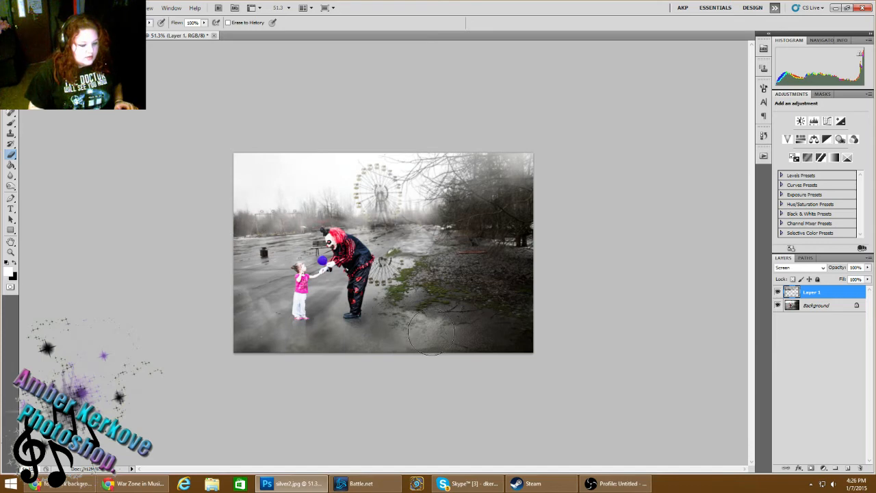
Step: Flatten the screened cloud layer into the background
scroll(392, 322, "up", 3)
scroll(403, 322, "up", 1)
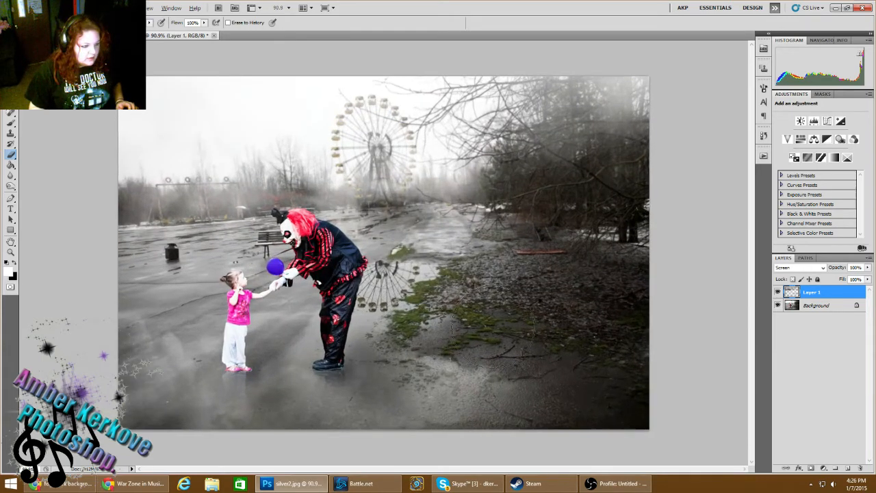
right_click(787, 306)
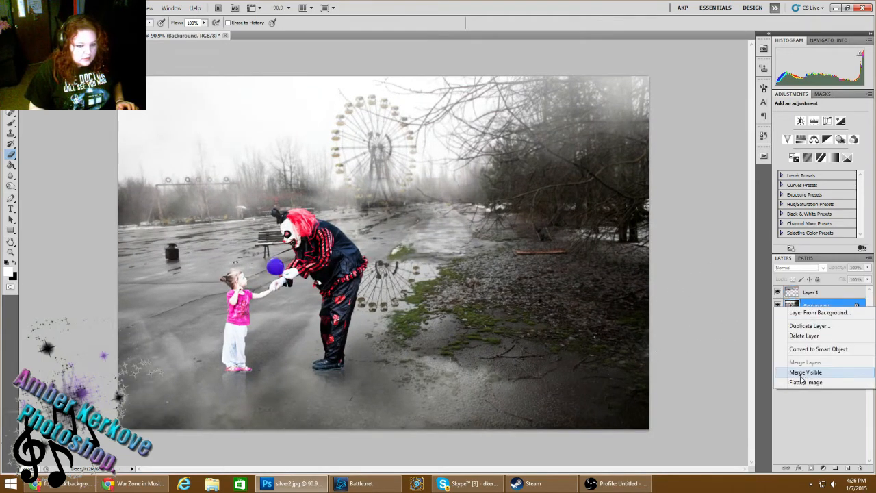
left_click(806, 382)
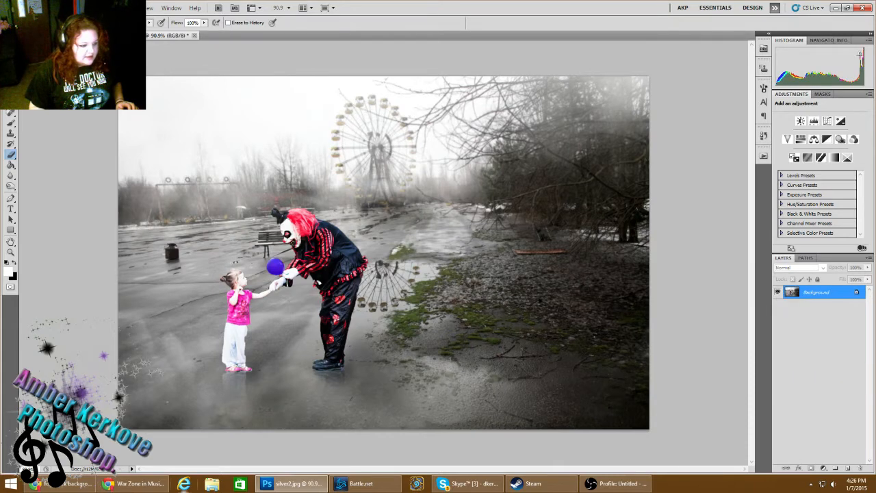
Step: Switch to Chrome and run an image search for "distressed background"
left_click(65, 483)
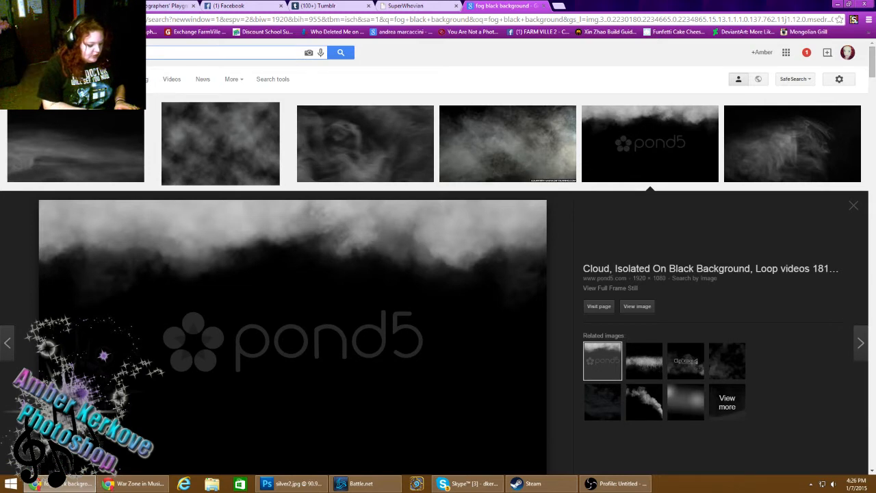
type("dis")
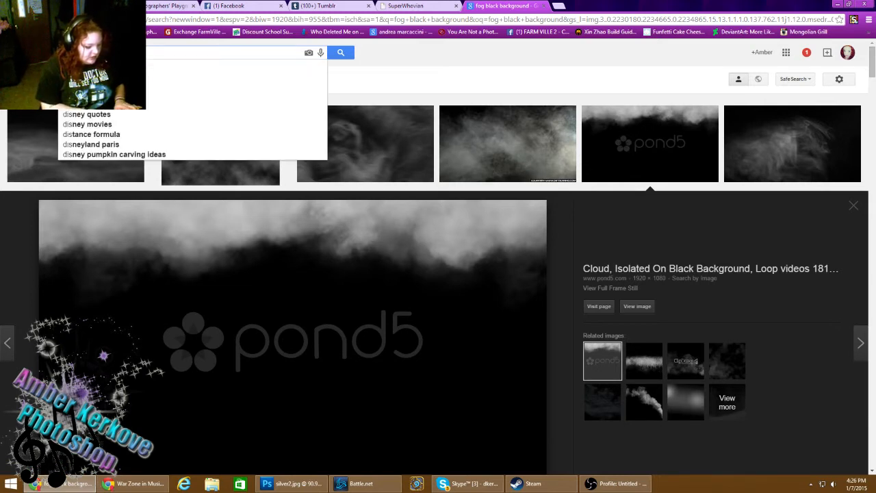
type("tressed ba")
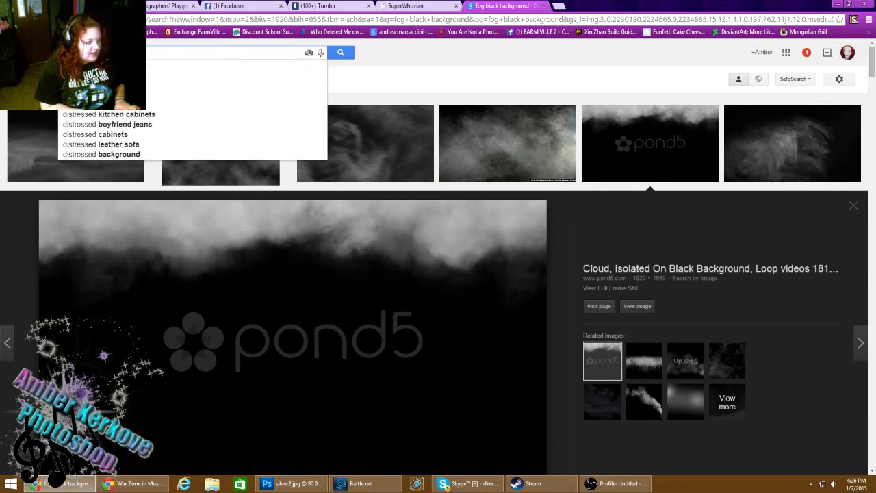
type("ckground")
key("Return")
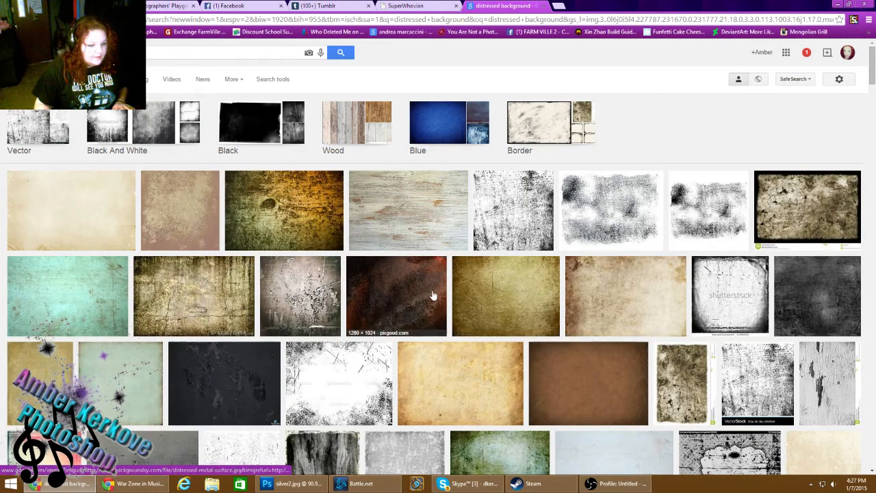
Step: Browse the distressed background results, including the grey leather tile preview, for a texture suited to overlaying the scene
scroll(433, 295, "down", 1)
scroll(787, 260, "down", 1)
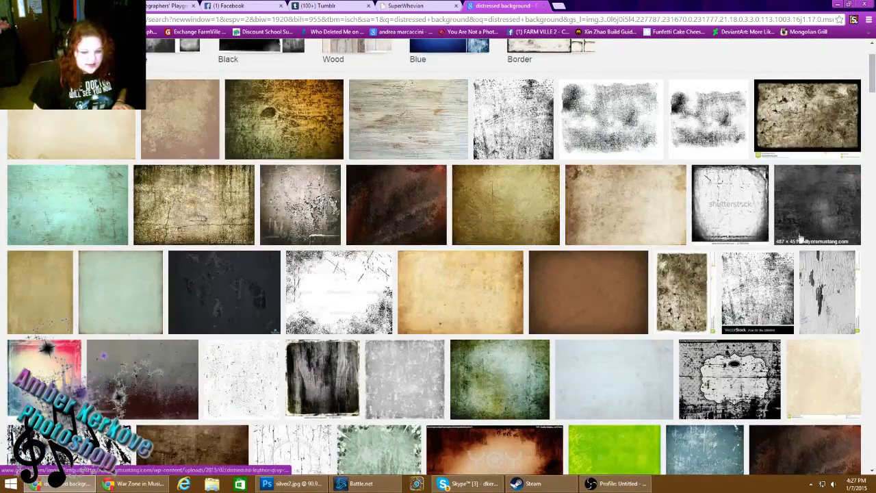
left_click(813, 227)
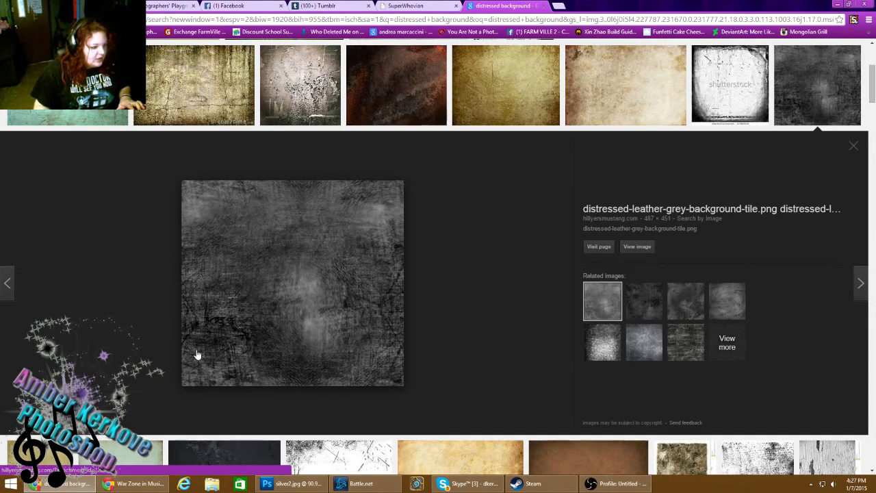
scroll(180, 245, "up", 3)
scroll(179, 245, "down", 7)
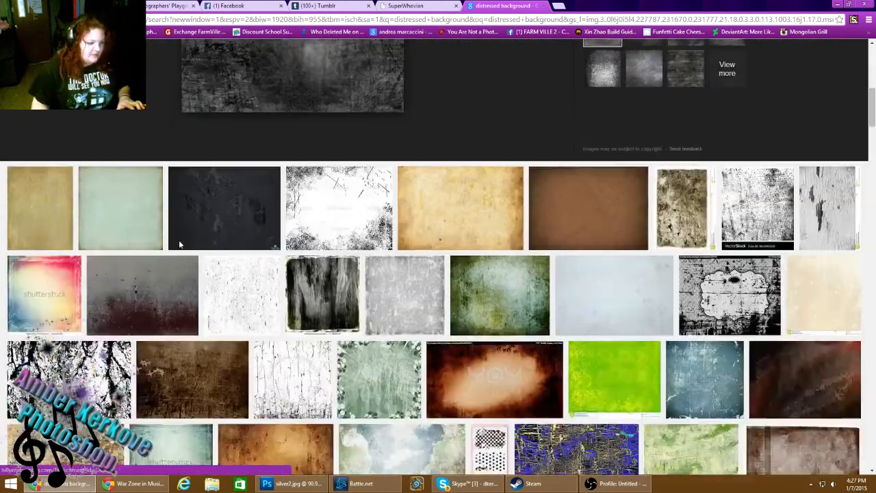
scroll(180, 245, "down", 3)
scroll(395, 237, "down", 4)
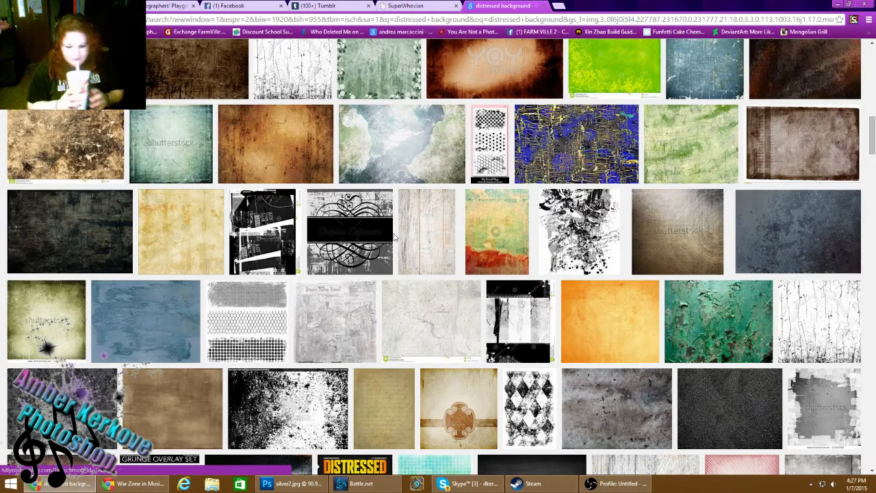
scroll(343, 239, "down", 5)
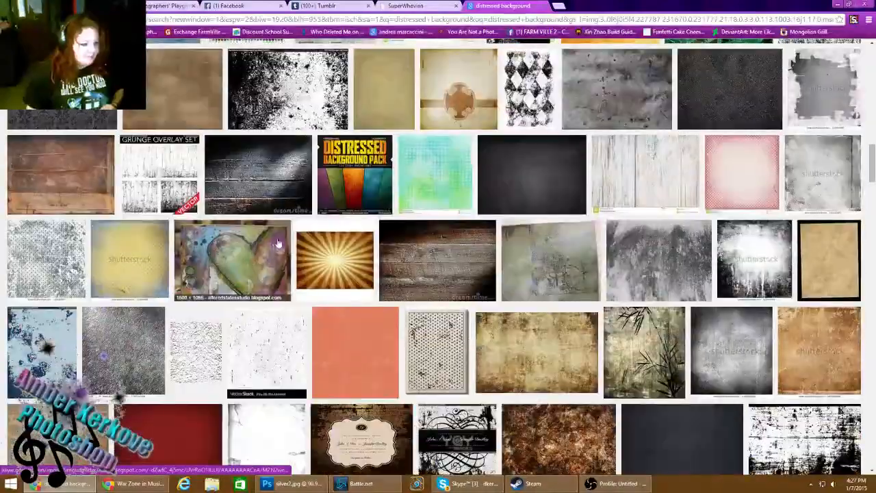
scroll(288, 302, "down", 3)
scroll(355, 320, "down", 4)
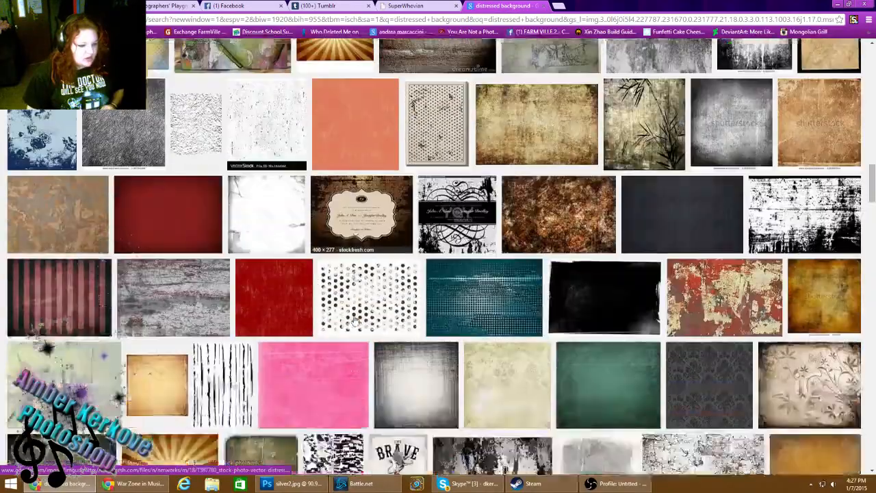
scroll(356, 321, "down", 1)
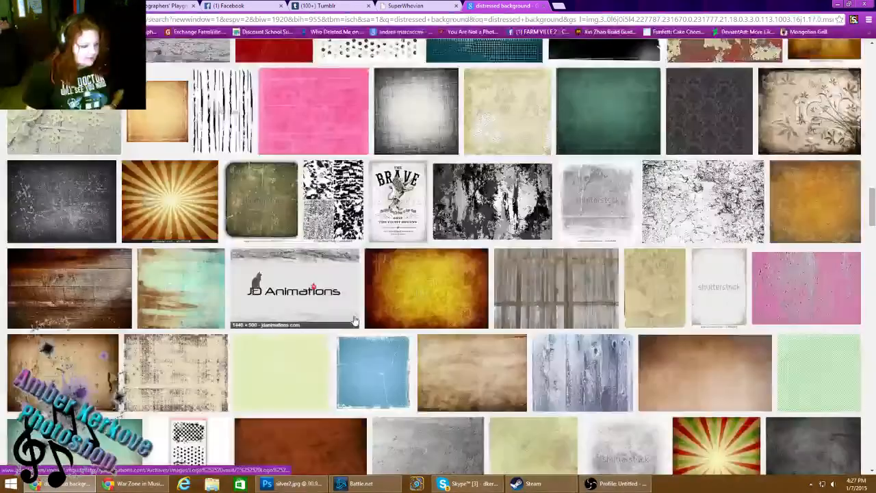
scroll(355, 321, "down", 2)
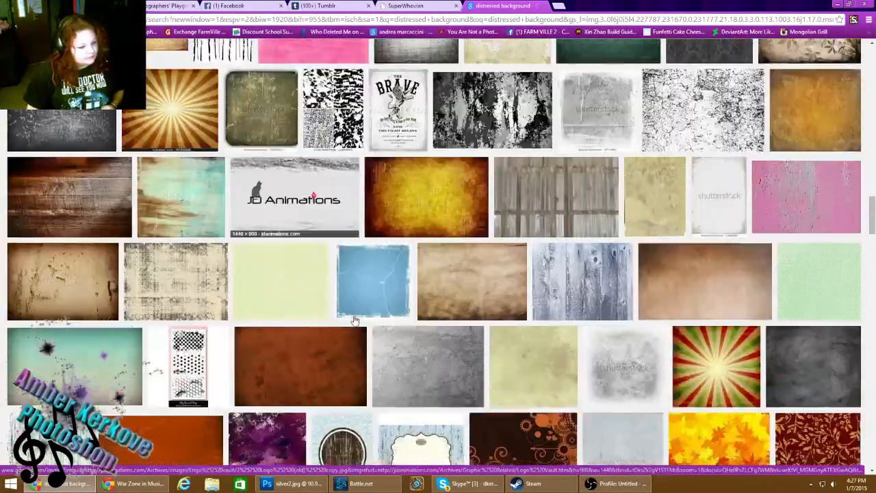
scroll(355, 320, "up", 5)
scroll(355, 320, "down", 6)
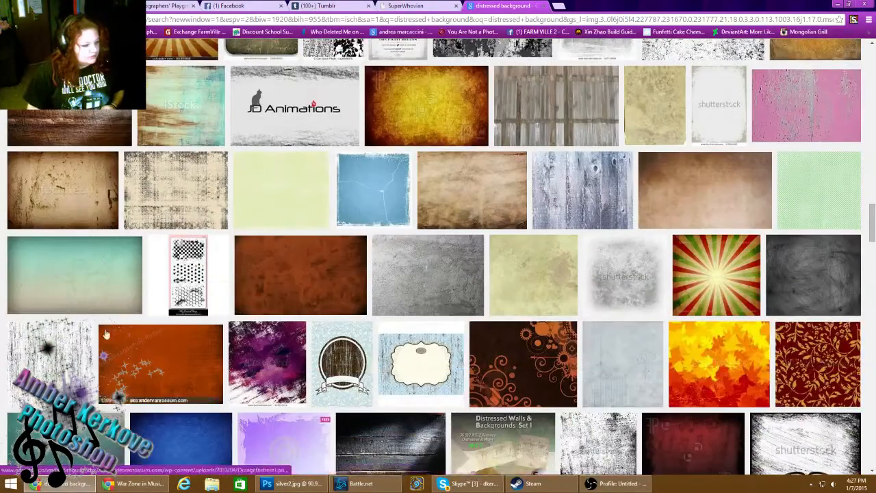
Step: Open the Distressed Overlay result with black vertical grain on white and copy its image
left_click(82, 356)
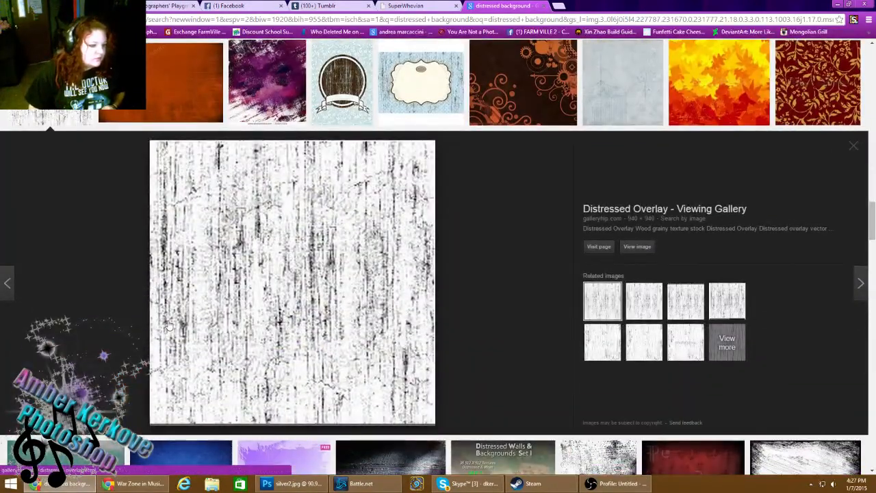
right_click(305, 265)
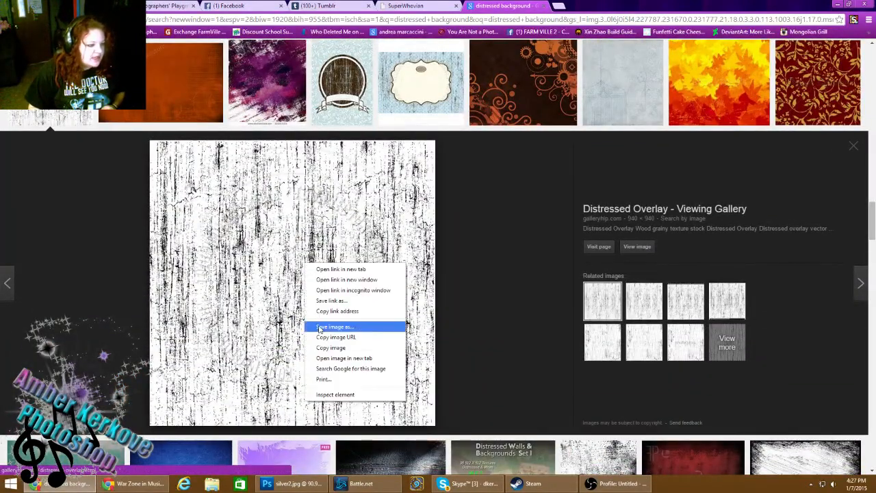
left_click(327, 348)
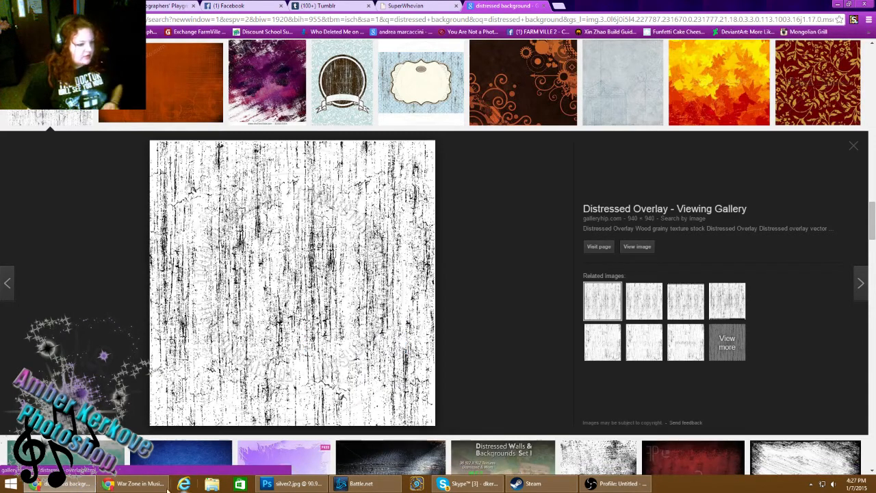
Step: Switch back to Photoshop, paste the distressed texture and stretch it horizontally to cover the full canvas
left_click(296, 485)
key("ctrl+v")
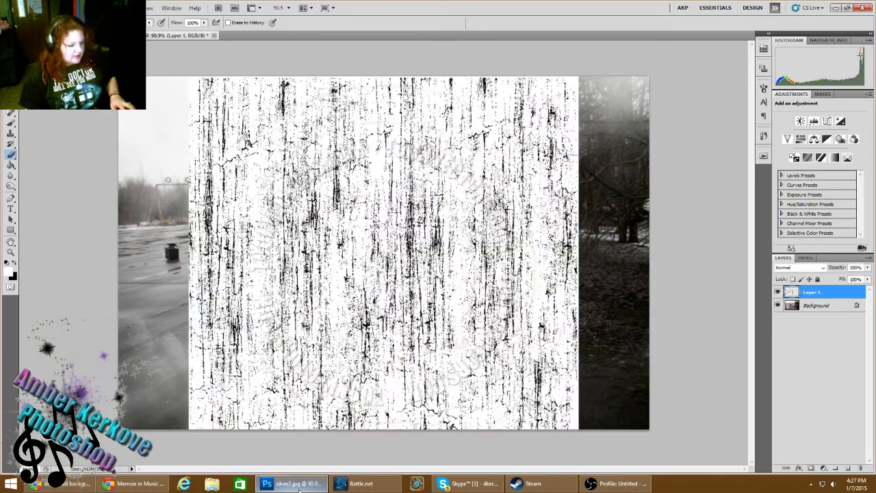
key("ctrl+t")
left_click_drag(282, 208, 294, 209)
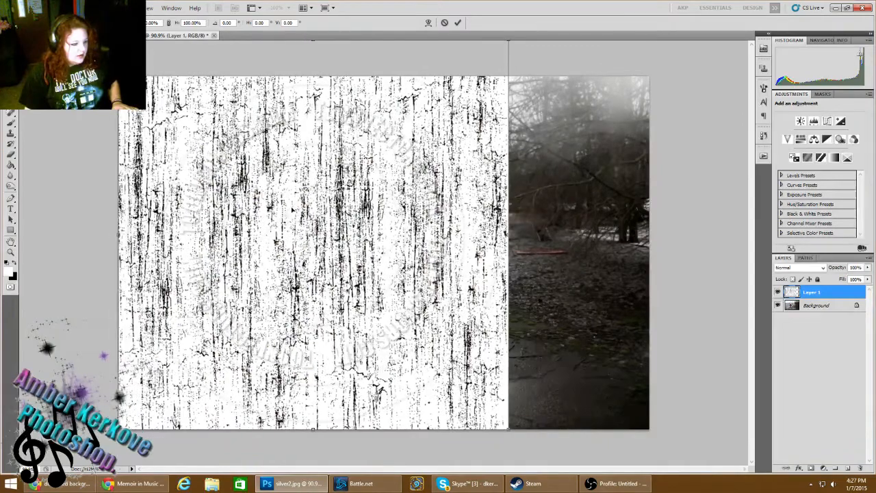
left_click_drag(508, 77, 649, 77)
key("Return")
key("e")
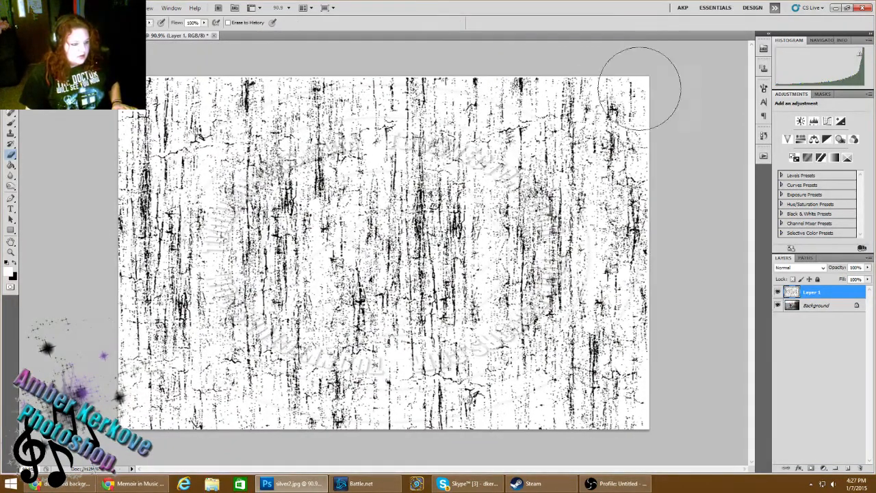
Step: Try blend modes including Overlay, Vivid Light, Screen and Darker Color on the distressed texture layer
left_click(791, 267)
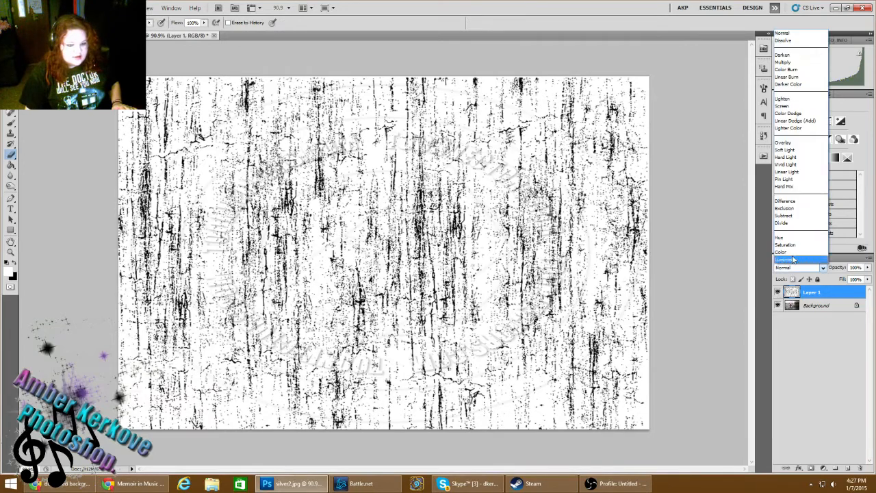
left_click(796, 141)
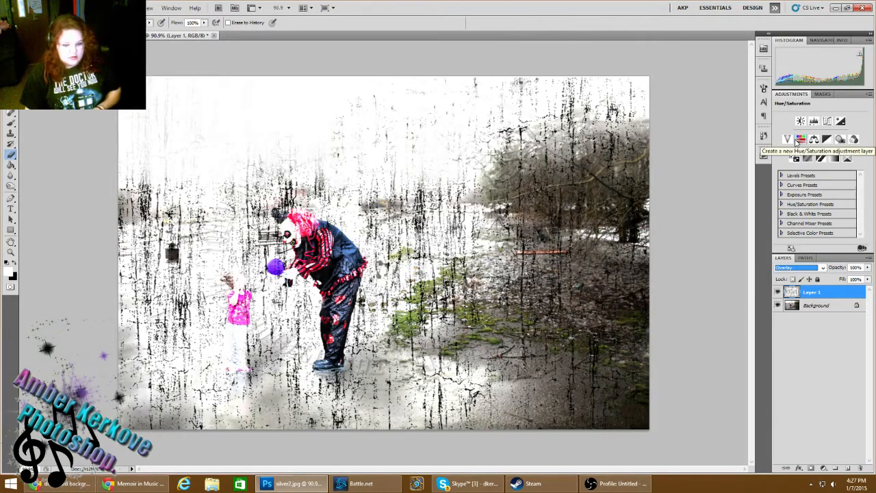
key("Down")
key("Down")
key("Down")
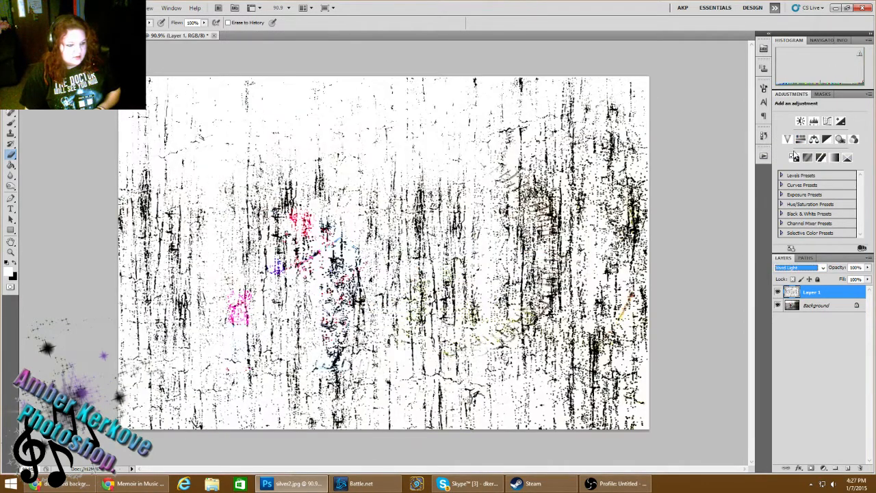
key("Up")
key("Up")
key("Up")
key("Up")
key("Up")
key("Up")
key("Up")
key("Up")
key("Up")
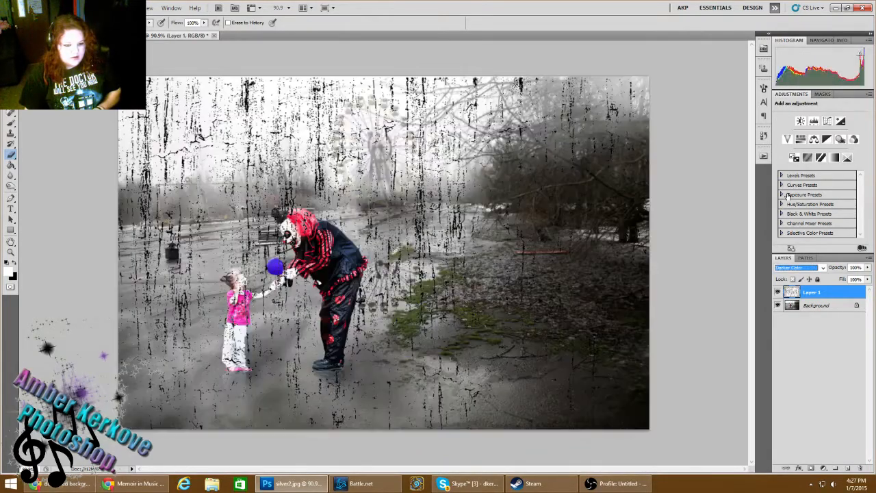
key("Down")
key("Down")
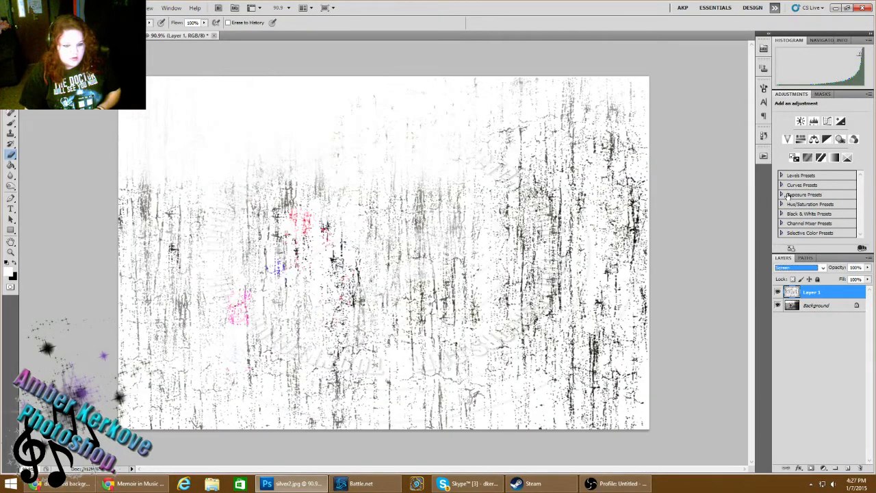
key("Up")
key("Up")
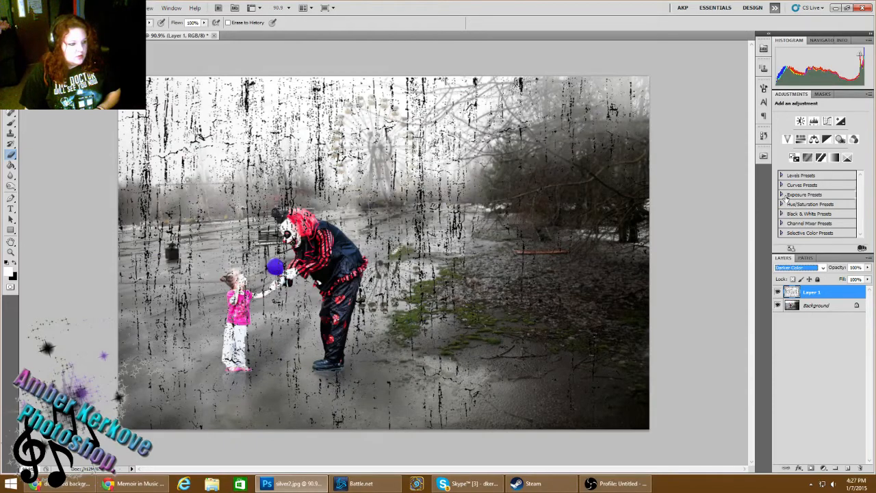
key("Up")
key("Down")
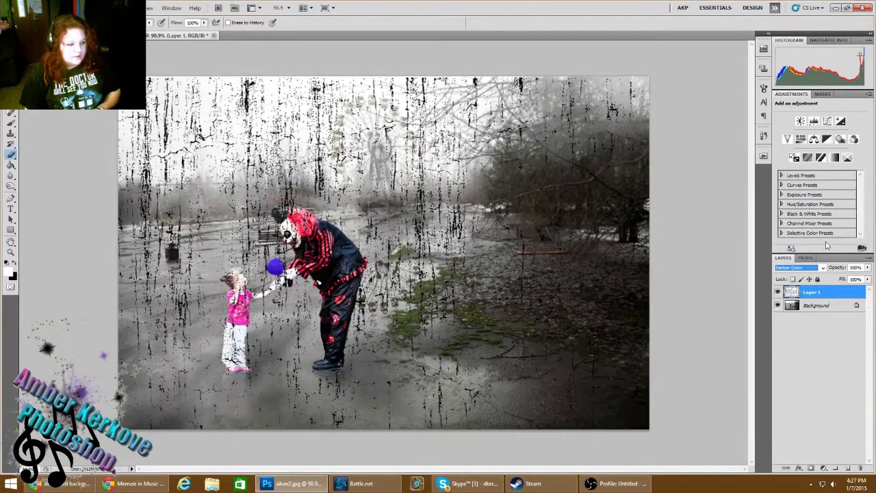
Step: Set the distressed texture layer's opacity to 10%
left_click(856, 267)
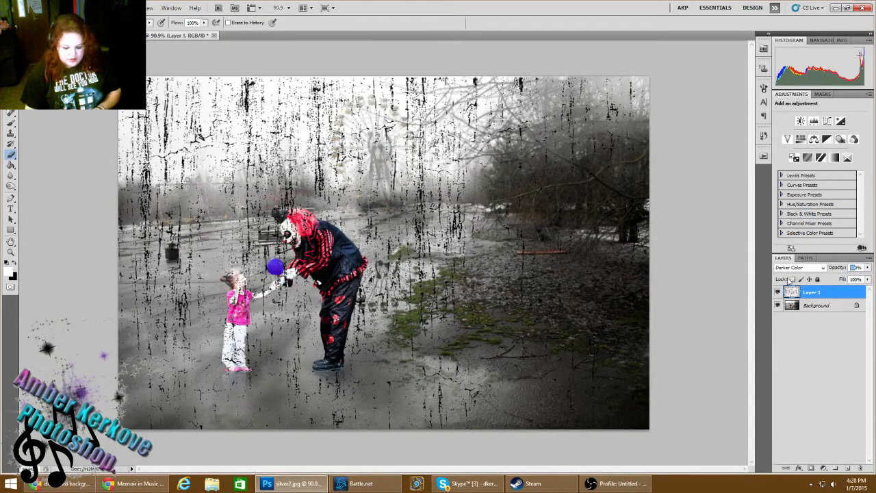
type("7")
key("BackSpace")
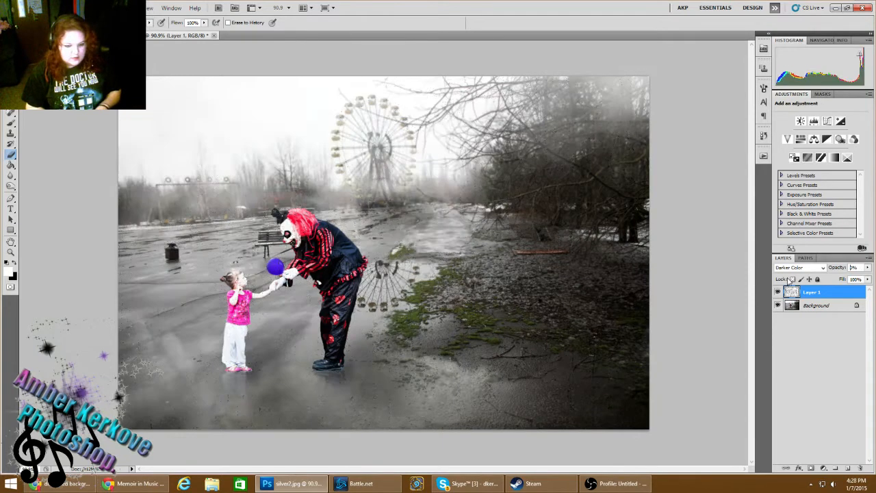
type("10")
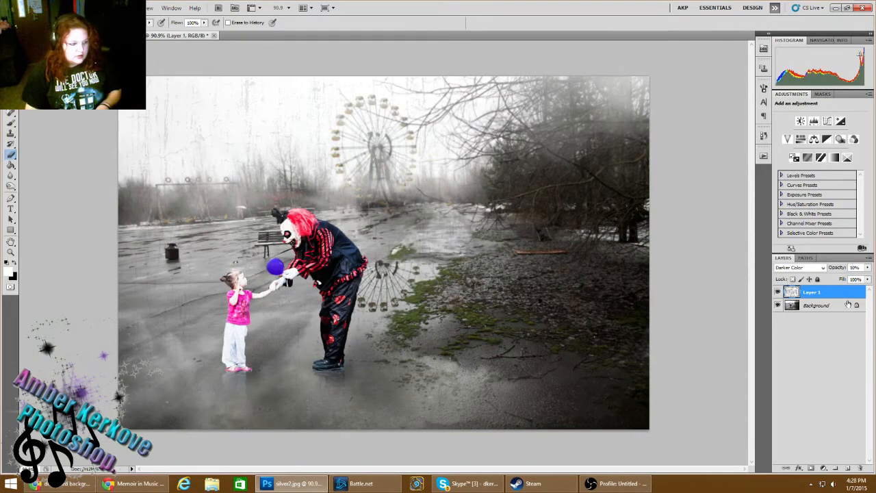
Step: Set the distressed texture layer's blend mode to Soft Light and fine-tune its opacity to keep the grain subtle
left_click(811, 267)
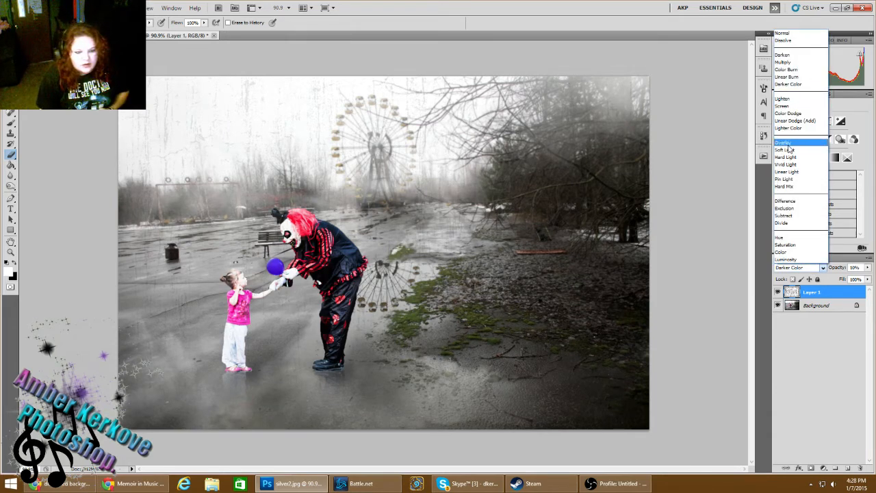
left_click(788, 150)
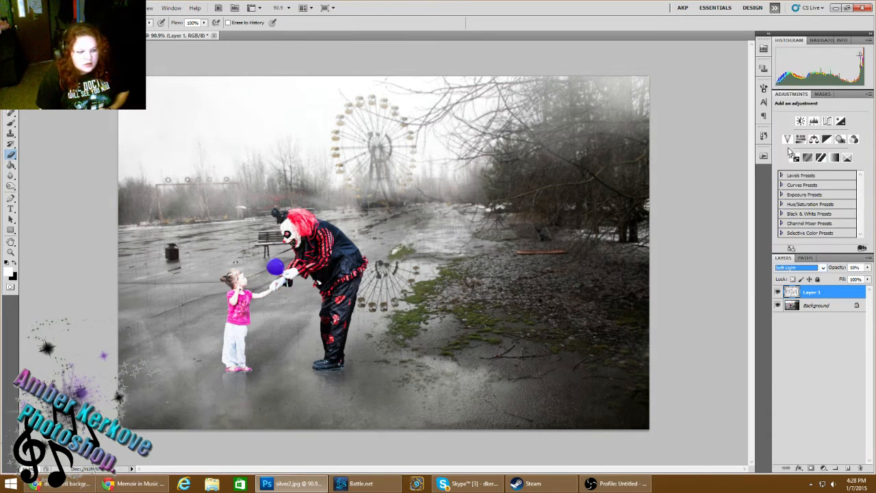
left_click(854, 268)
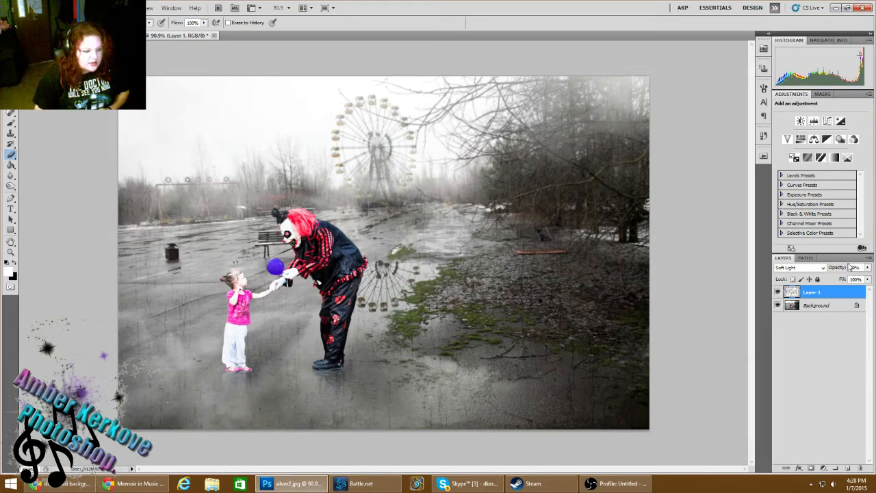
scroll(849, 267, "down", 5)
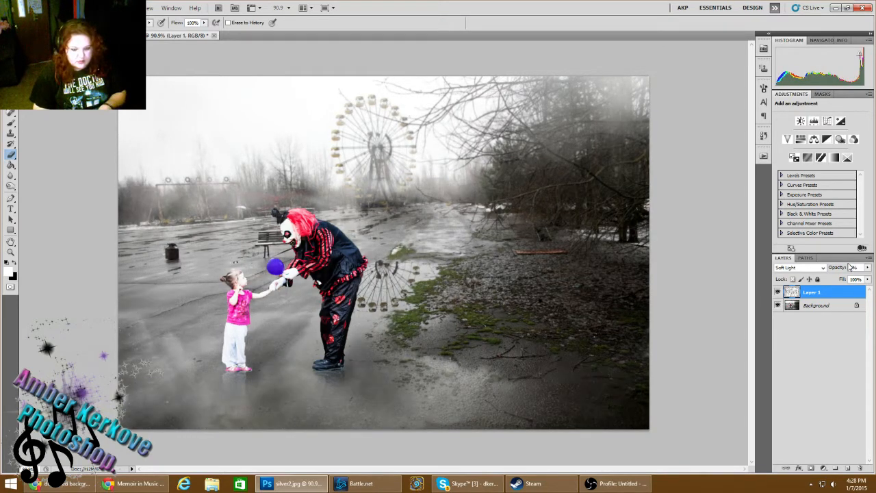
scroll(850, 267, "up", 10)
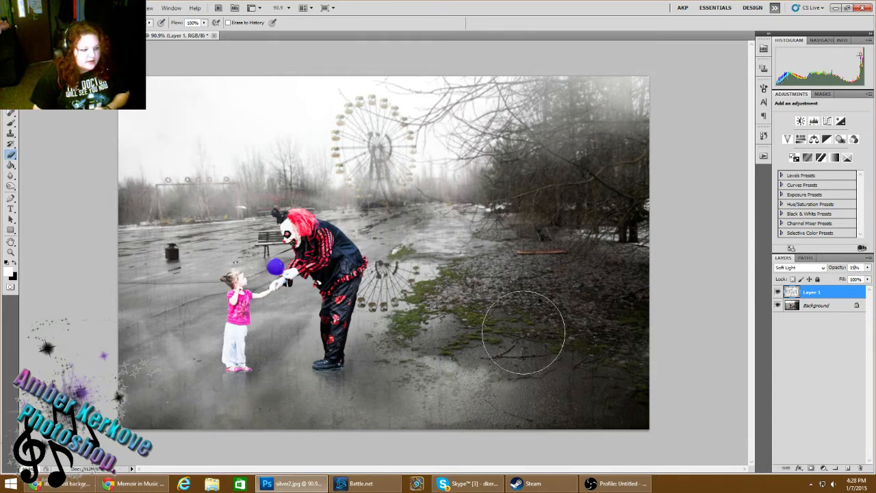
Step: Flatten the image and set up the Burn tool with 35% exposure
right_click(831, 305)
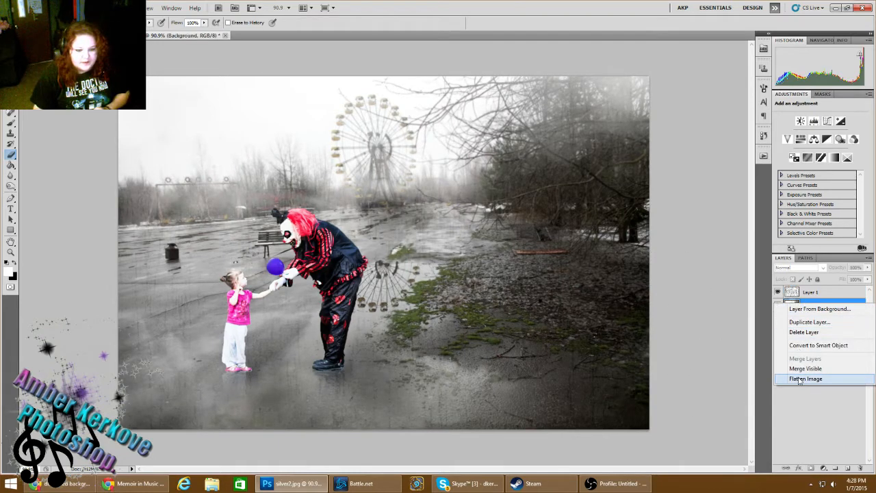
left_click(802, 379)
right_click(10, 187)
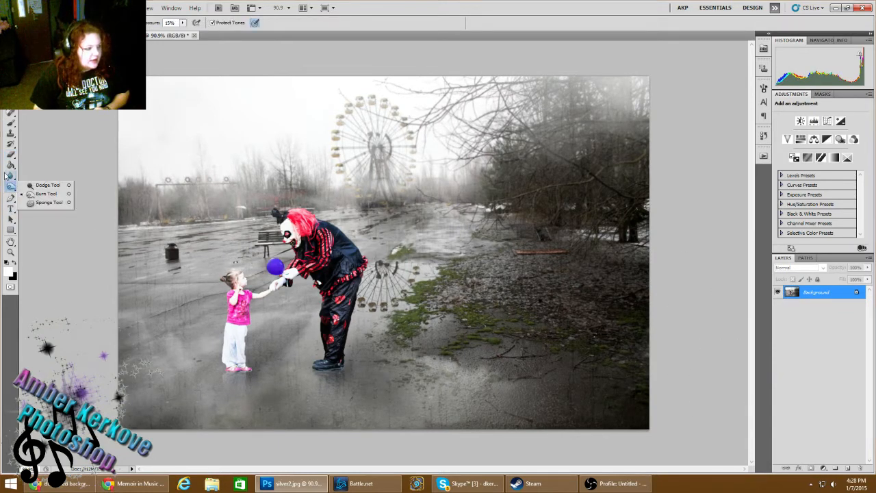
left_click(37, 195)
left_click(42, 23)
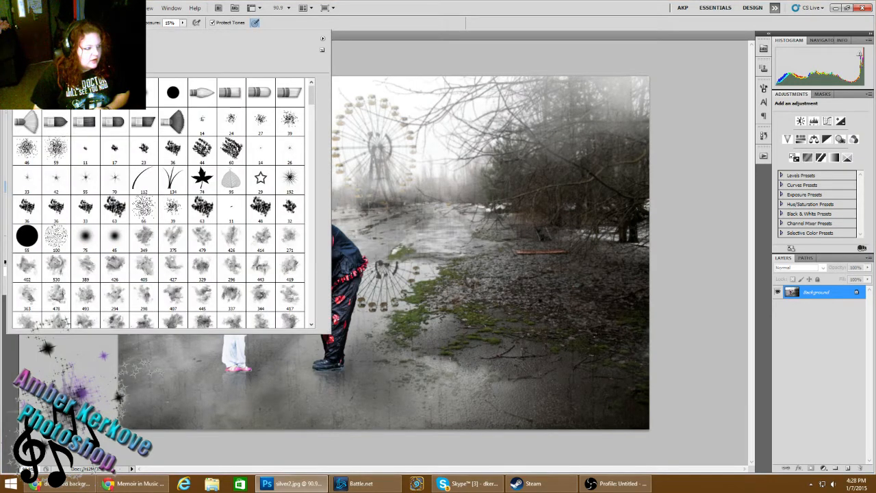
left_click_drag(164, 23, 169, 23)
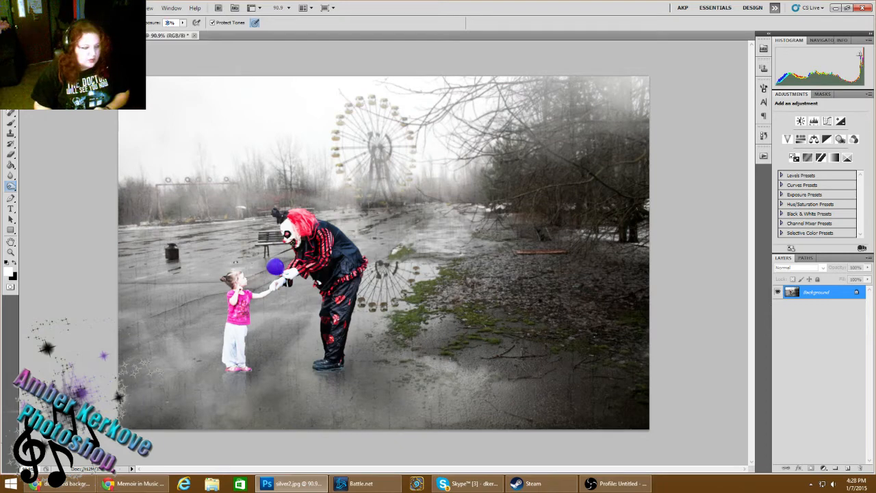
type("3")
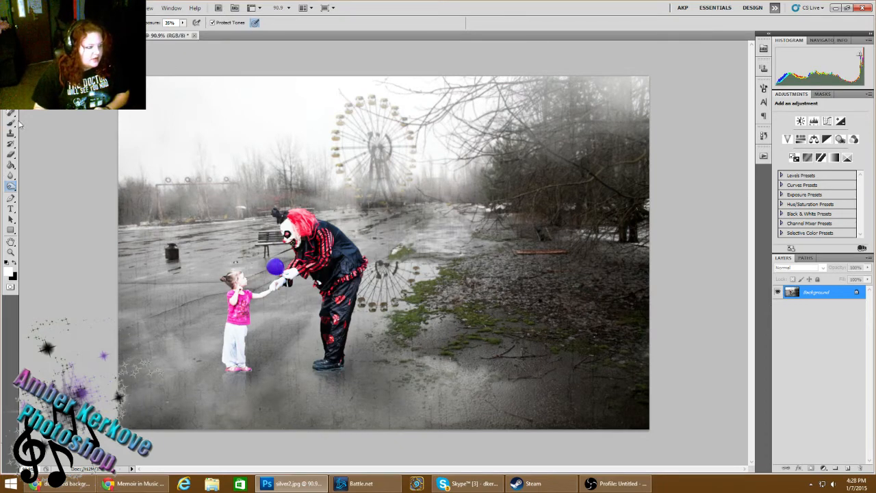
Step: Burn along the outer edges of the scene with a large brush to darken the right, bottom and left borders like a vignette
left_click(43, 23)
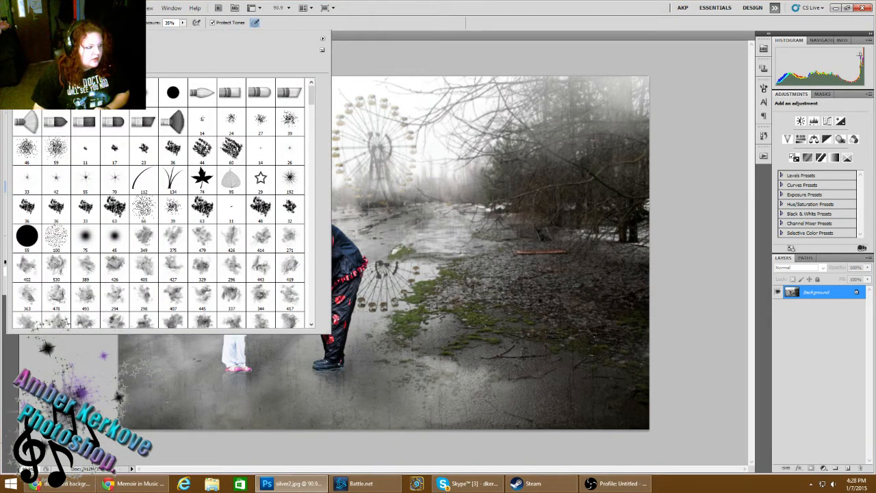
mouse_move(577, 74)
left_mouse_down()
mouse_move(658, 220)
mouse_move(602, 72)
mouse_move(636, 309)
mouse_move(651, 331)
left_mouse_up()
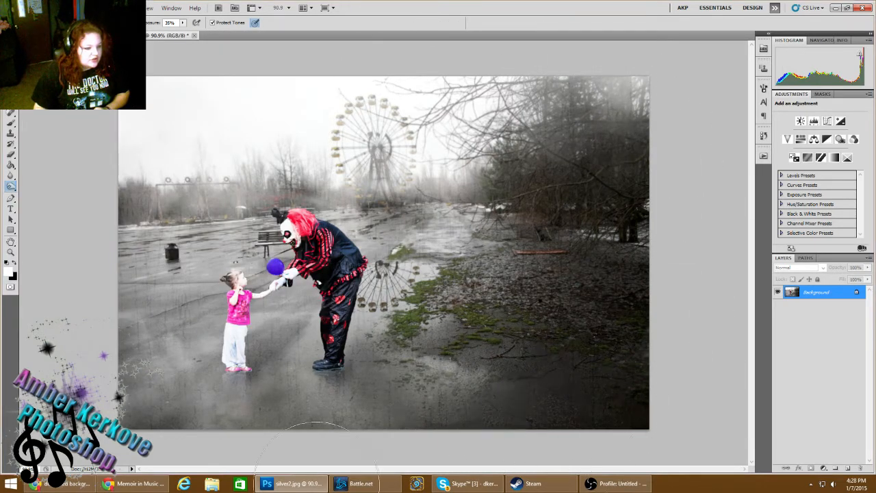
right_click(212, 483)
left_click(70, 141)
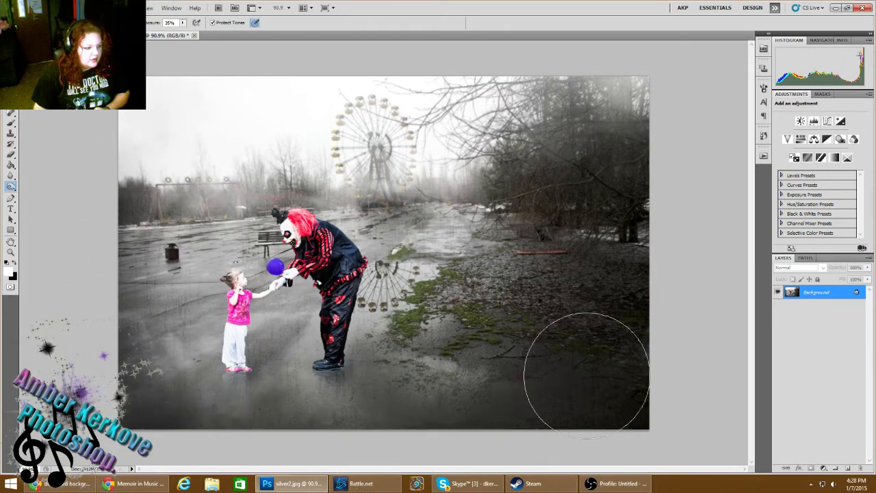
mouse_move(734, 285)
left_mouse_down()
mouse_move(670, 224)
mouse_move(501, 106)
mouse_move(206, 89)
mouse_move(66, 165)
mouse_move(98, 171)
mouse_move(178, 442)
mouse_move(203, 413)
mouse_move(388, 427)
mouse_move(245, 411)
left_mouse_up()
Step: Switch to Chrome and run an image search for "balloons"
left_click(60, 483)
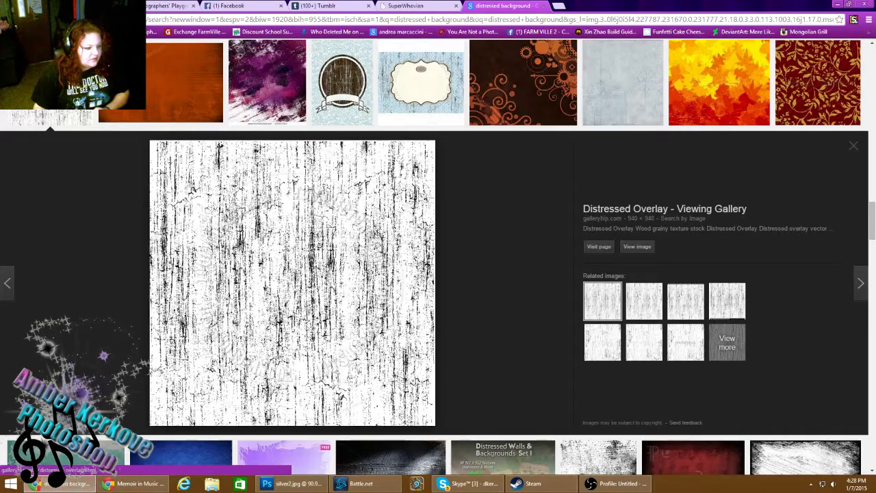
scroll(164, 115, "down", 5)
scroll(164, 114, "up", 10)
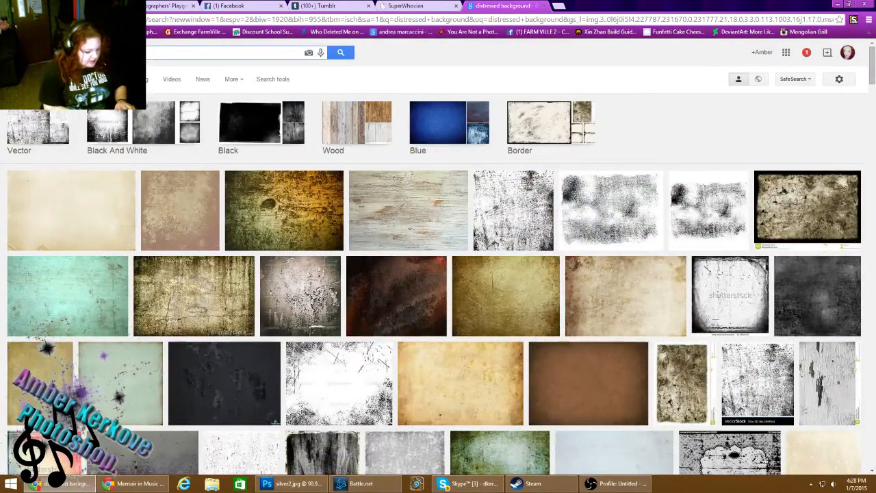
type("balloons")
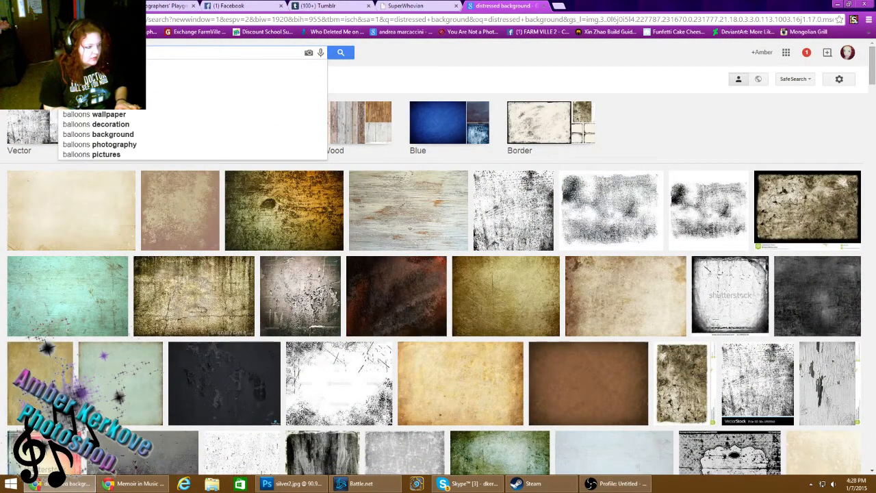
key("Return")
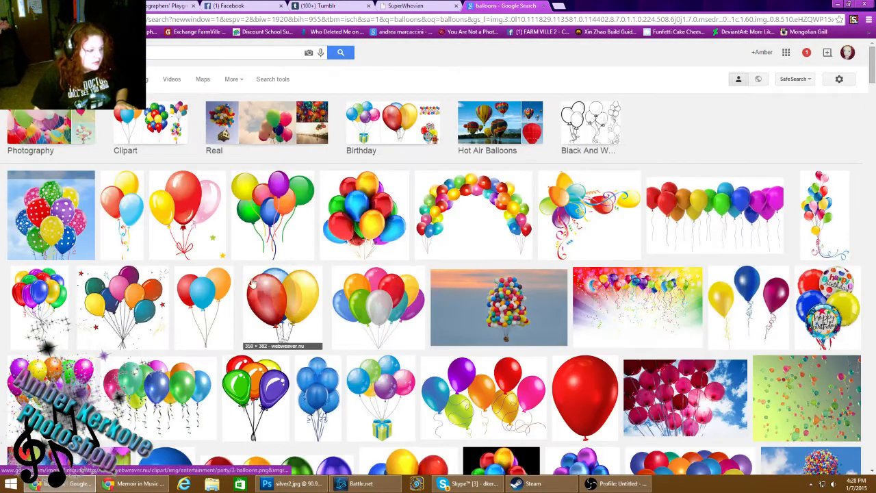
Step: Find the isolated bunch of pastel balloons with long strings in the results and copy its enlarged image
scroll(387, 219, "down", 2)
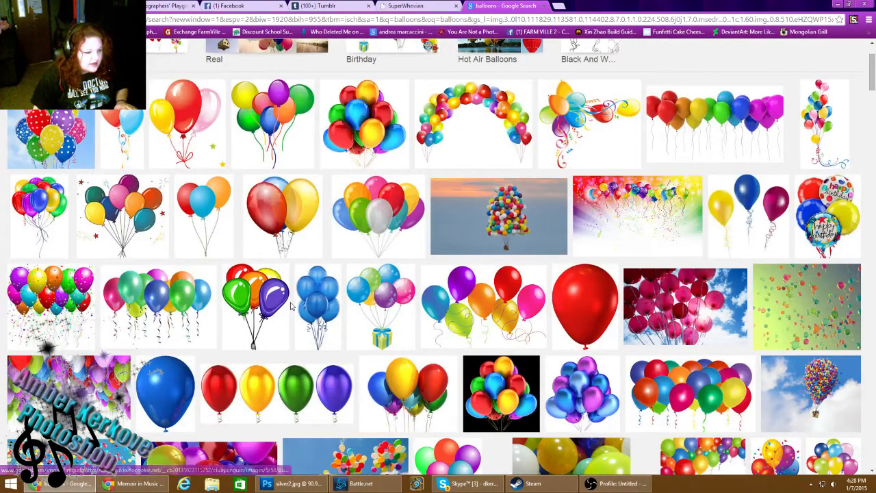
scroll(290, 307, "down", 4)
scroll(290, 308, "down", 3)
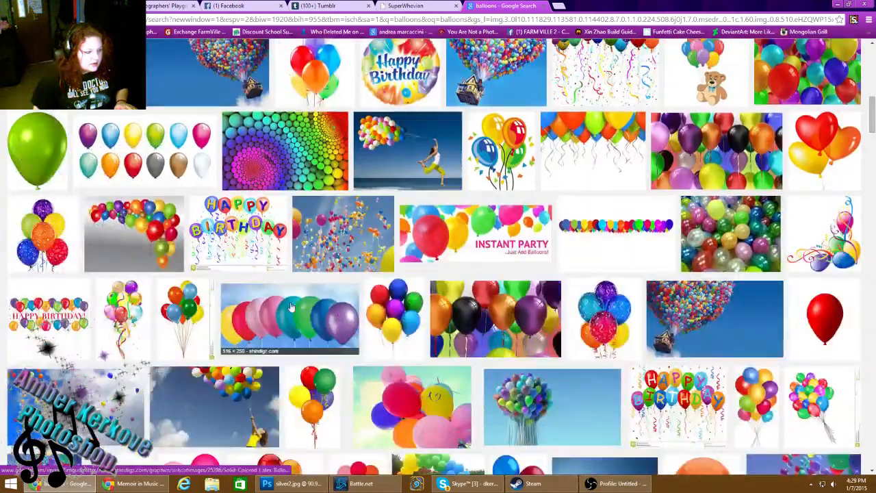
scroll(290, 308, "down", 1)
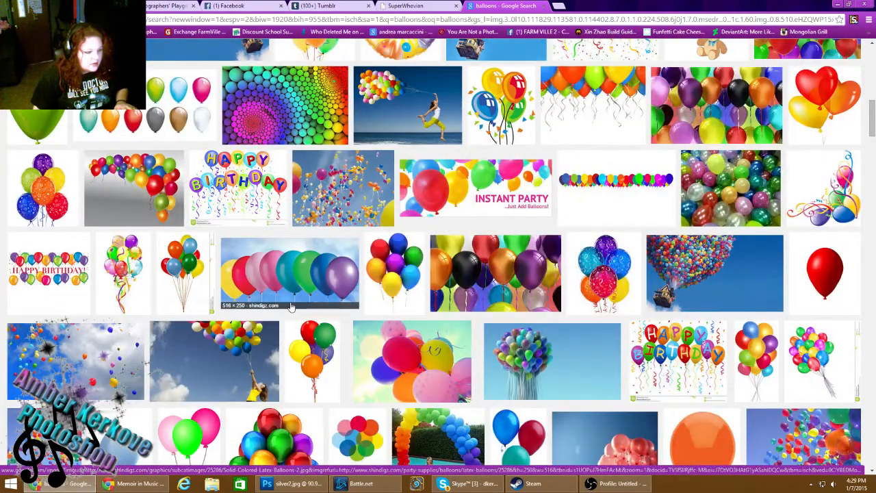
scroll(283, 309, "down", 4)
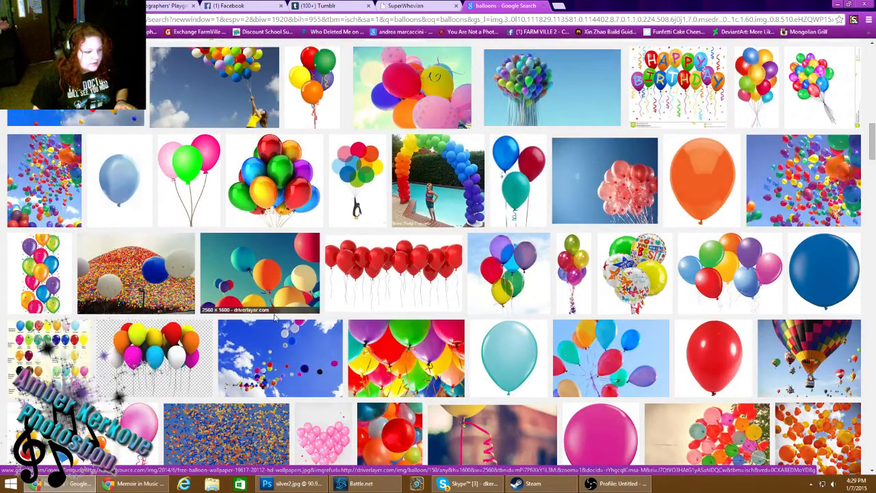
scroll(275, 316, "down", 4)
scroll(285, 356, "down", 2)
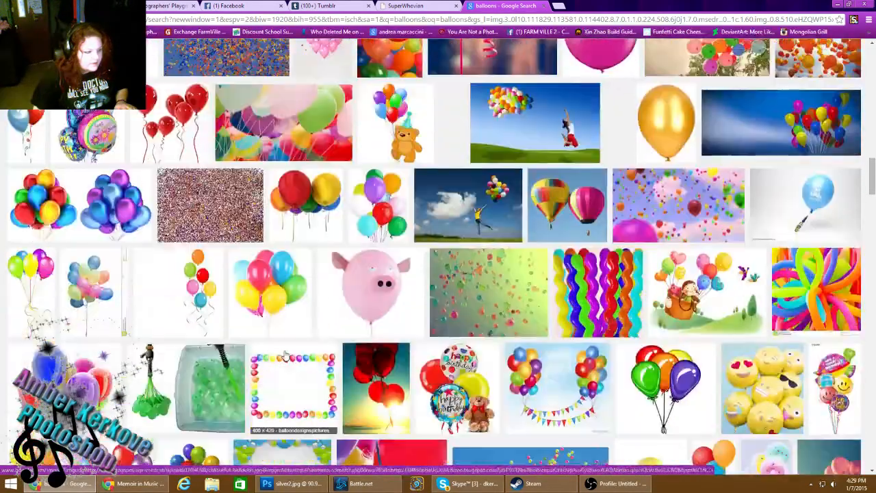
left_click(84, 283)
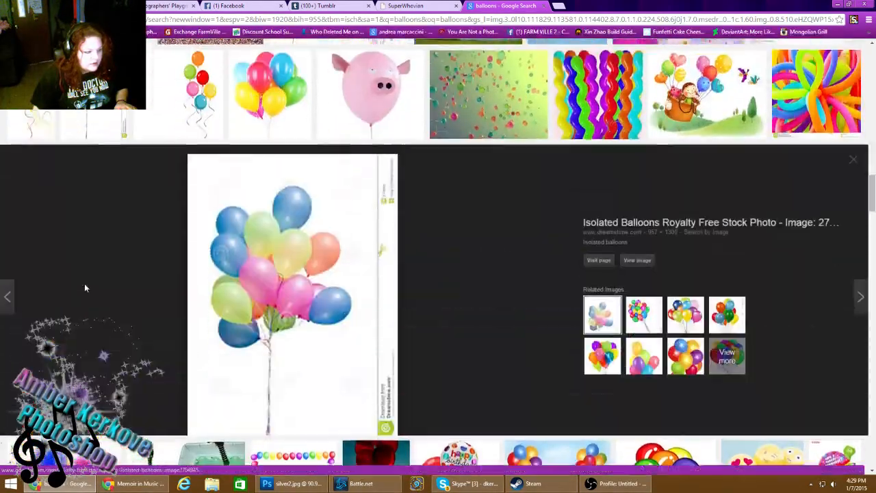
right_click(272, 282)
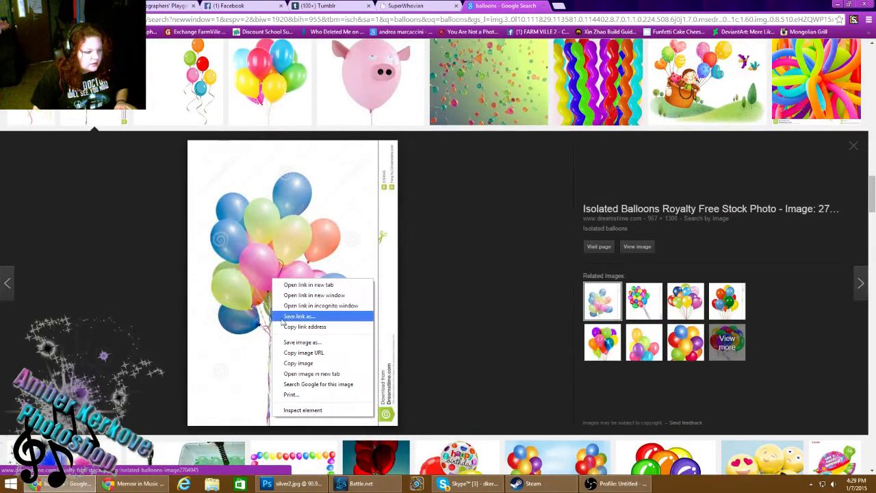
left_click(285, 363)
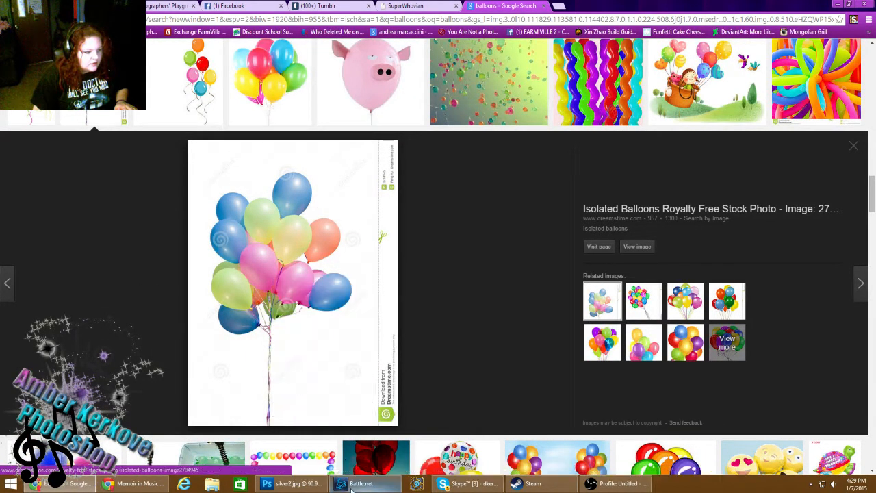
Step: Switch back to Photoshop, paste the balloons, shrink them and tilt them counterclockwise over the girl and clown's joined hands
left_click(299, 485)
key("ctrl+v")
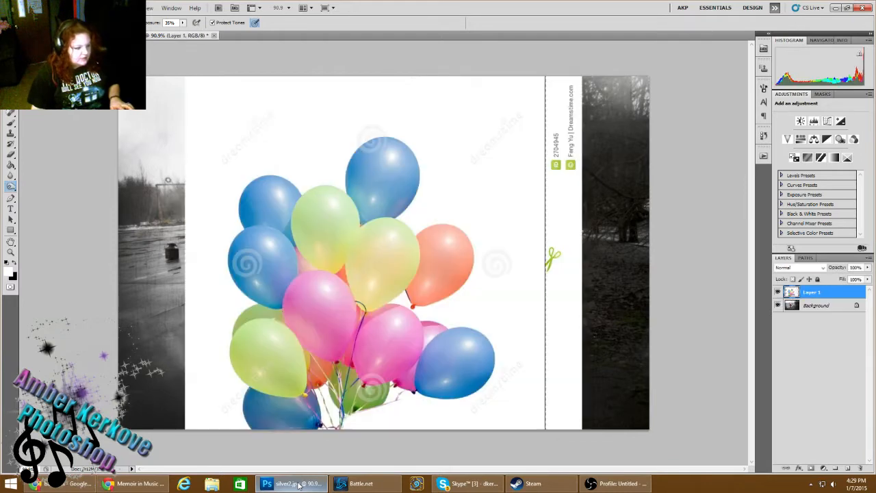
key("ctrl+t")
key("ctrl+minus")
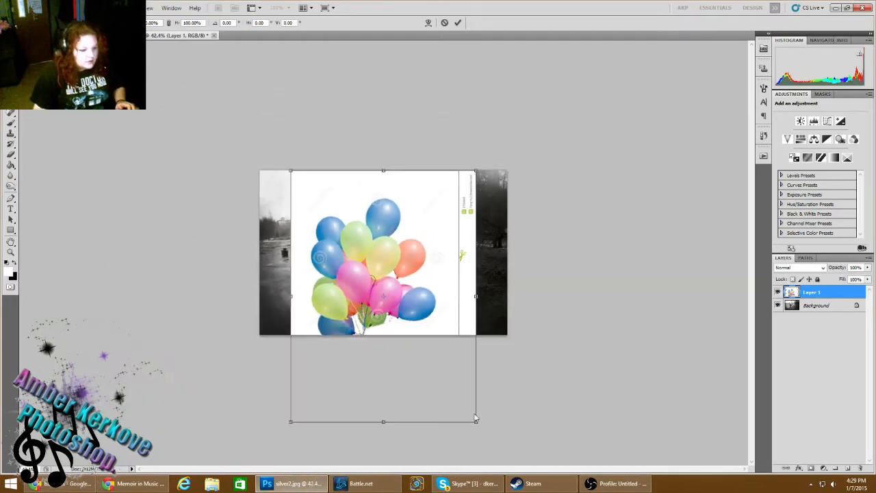
mouse_move(474, 423)
left_mouse_down()
mouse_move(459, 397)
mouse_move(356, 297)
mouse_move(352, 228)
mouse_move(336, 230)
mouse_move(336, 211)
mouse_move(352, 253)
left_mouse_up()
left_click(169, 23)
key("Return")
key("o")
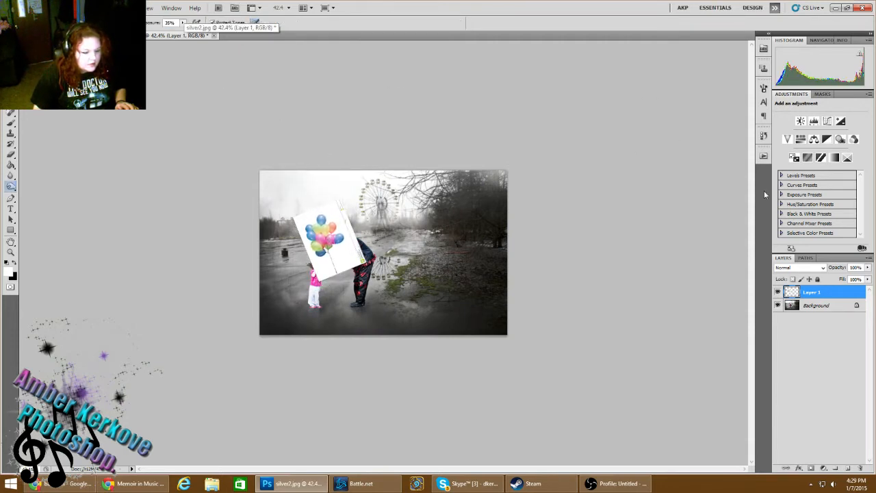
Step: Try Lighten, Screen, Color Dodge and Overlay on the balloon layer and set its blend mode to Soft Light
left_click(799, 267)
left_click(796, 114)
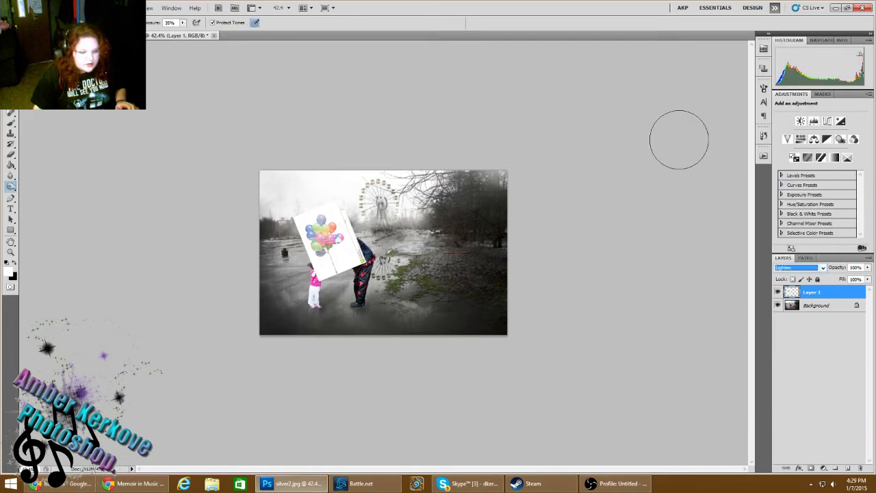
key("Down")
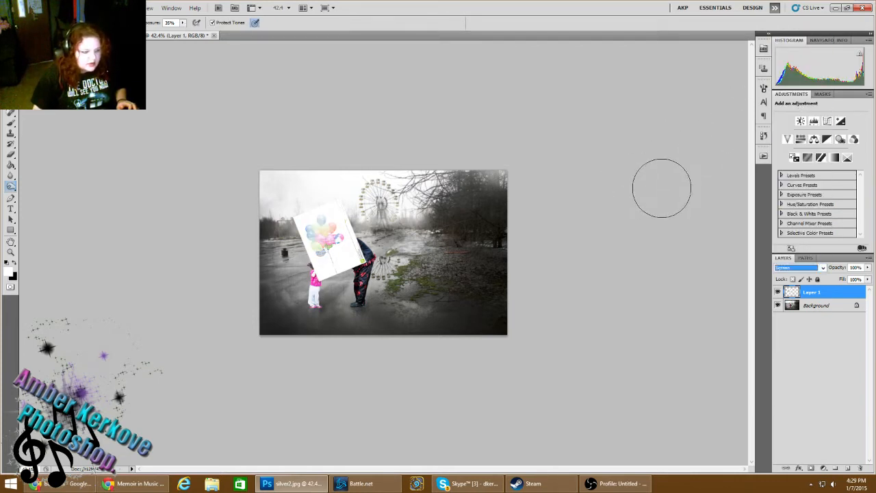
key("Down")
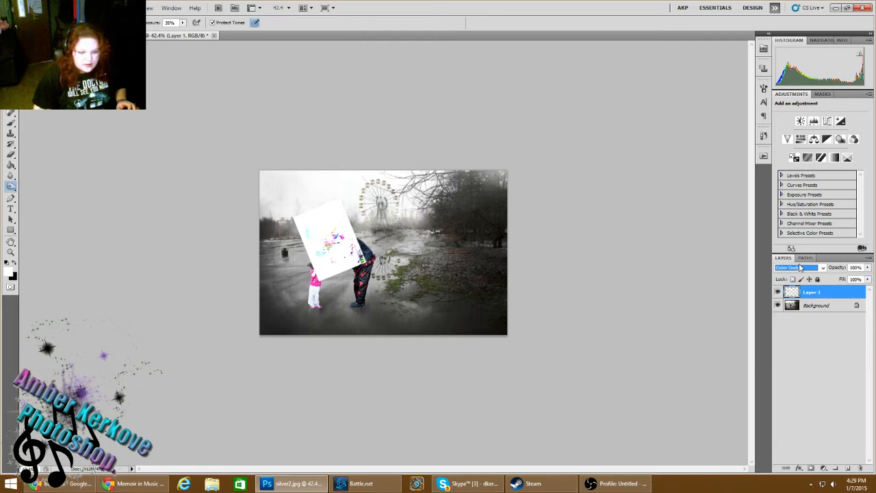
key("Down")
key("Down")
key("Down")
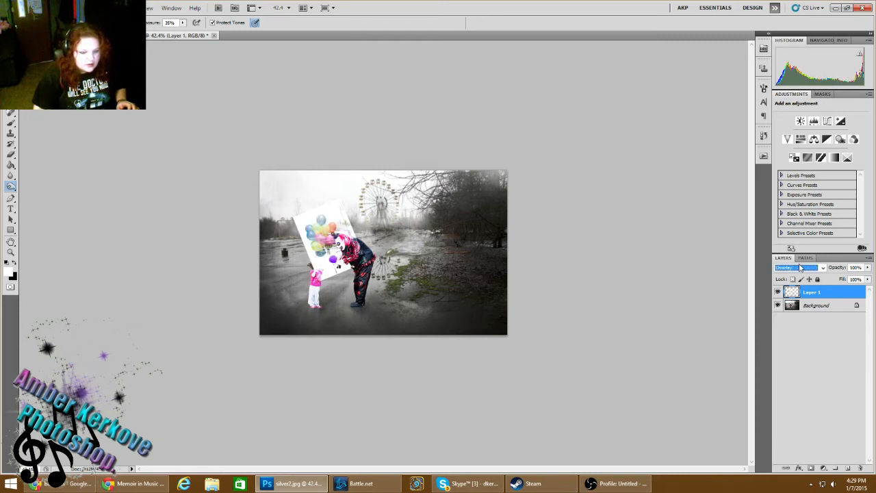
key("Down")
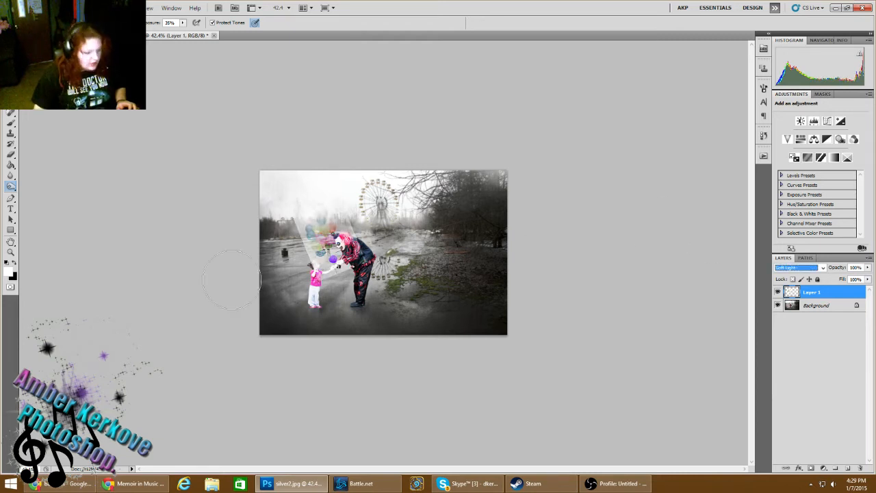
Step: Erase the balloon picture's pale rectangular background around the balloons, the clown and the hands with a small Eraser brush
left_click(142, 271)
scroll(158, 262, "up", 10)
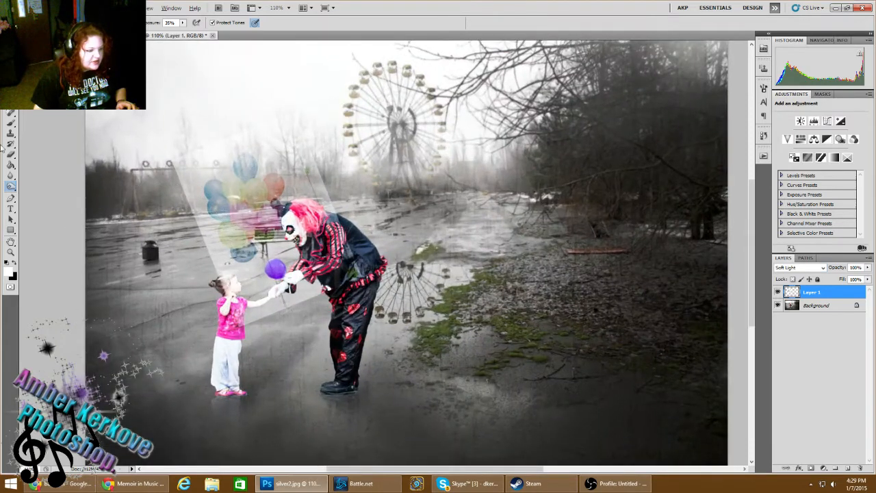
left_click(41, 23)
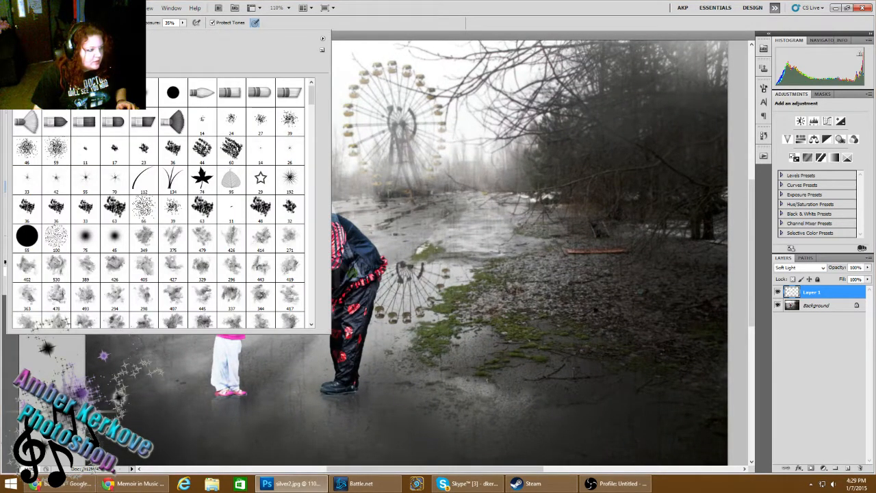
left_click(41, 22)
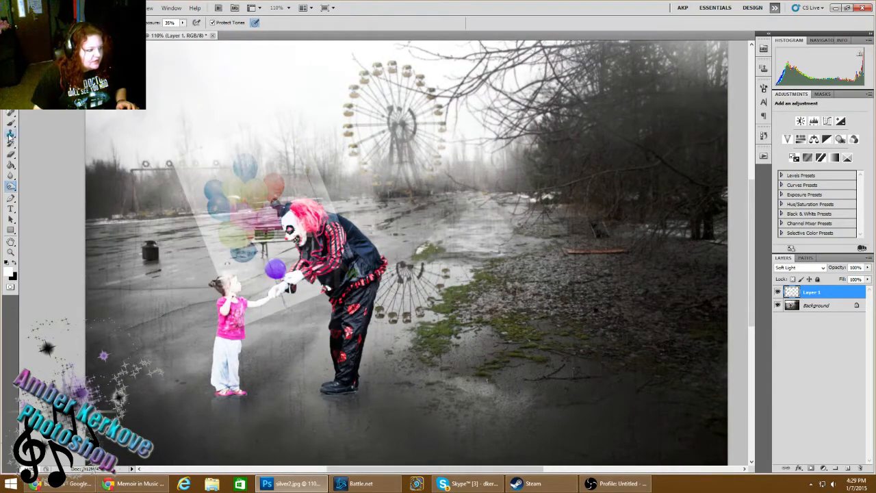
left_click(10, 154)
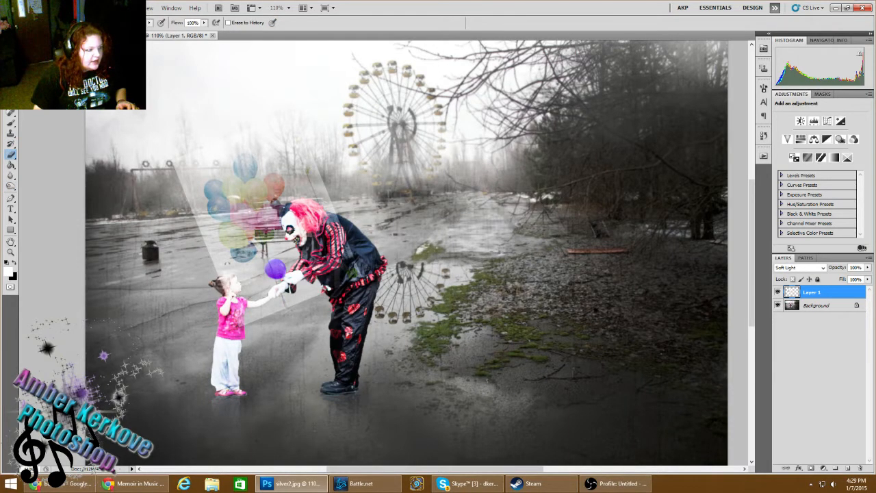
left_click(41, 23)
left_click(41, 23)
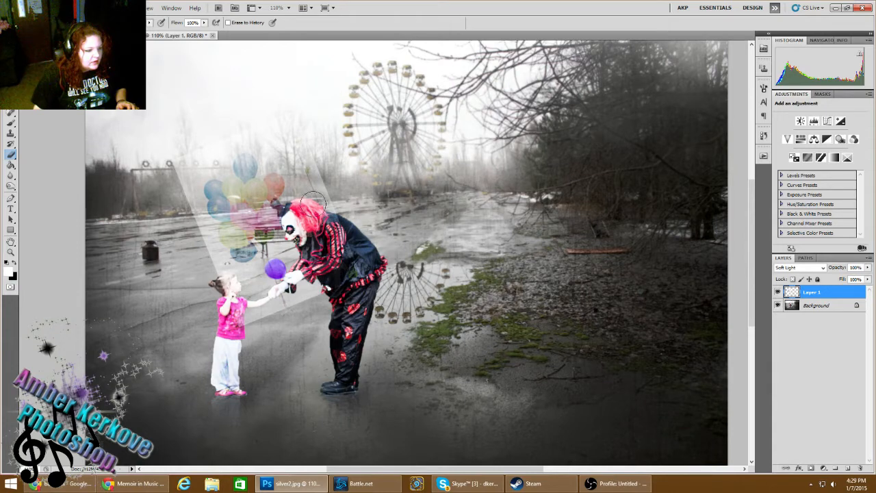
left_click_drag(313, 204, 320, 198)
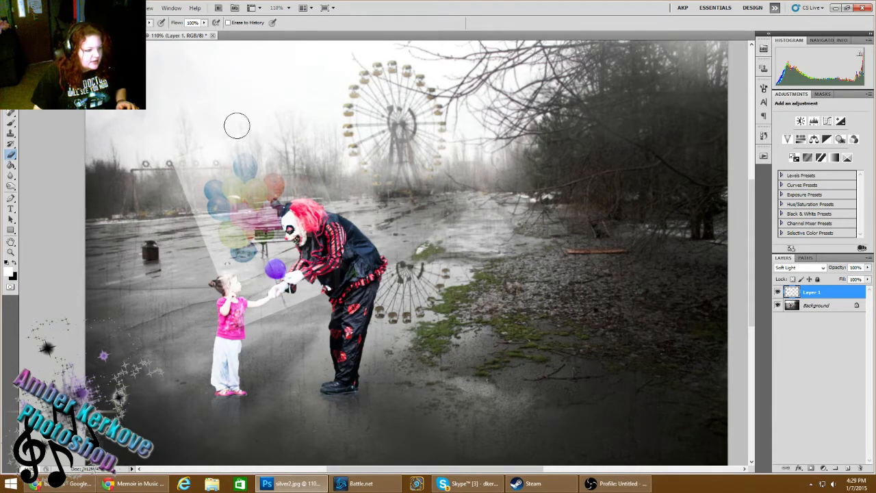
mouse_move(178, 157)
left_mouse_down()
mouse_move(170, 185)
mouse_move(211, 267)
mouse_move(190, 282)
mouse_move(302, 302)
left_mouse_up()
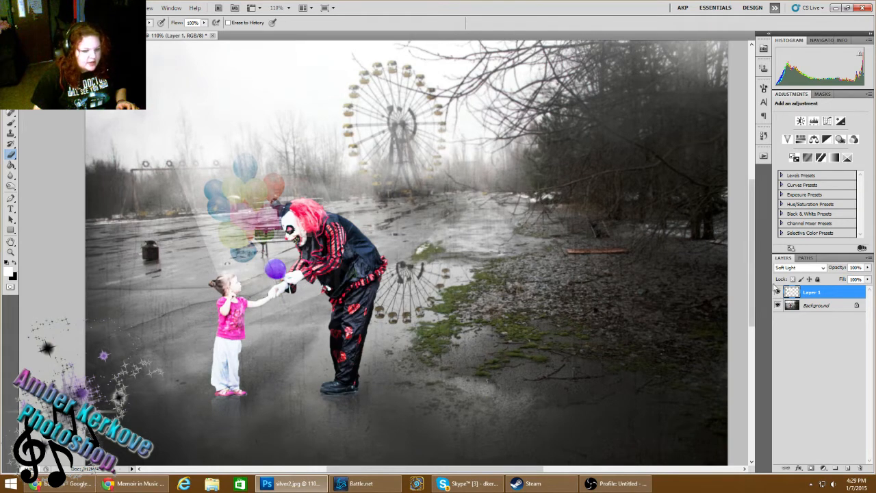
Step: Set the balloon layer's blend mode to Normal and erase the remaining pale rectangular background around the balloons with the Eraser
left_click(798, 267)
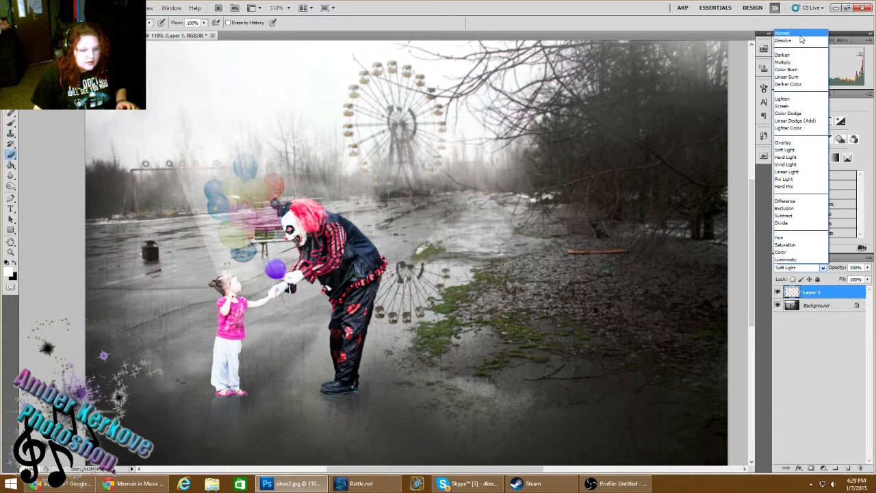
left_click(783, 33)
mouse_move(321, 268)
left_mouse_down()
mouse_move(301, 274)
mouse_move(342, 291)
mouse_move(348, 247)
mouse_move(357, 270)
left_mouse_up()
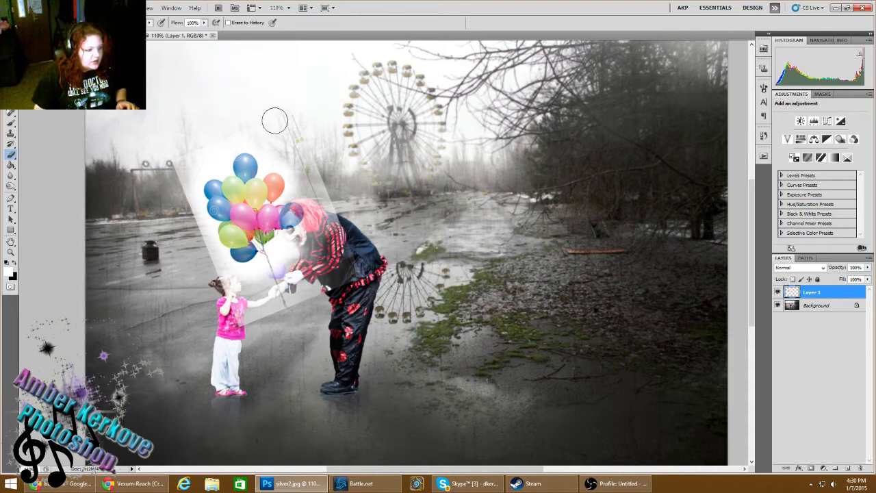
mouse_move(273, 121)
left_mouse_down()
mouse_move(321, 169)
mouse_move(293, 131)
mouse_move(311, 206)
mouse_move(316, 167)
mouse_move(313, 299)
mouse_move(345, 215)
mouse_move(284, 315)
mouse_move(298, 259)
mouse_move(267, 292)
mouse_move(287, 286)
mouse_move(243, 302)
mouse_move(253, 289)
mouse_move(203, 257)
mouse_move(217, 286)
mouse_move(176, 195)
mouse_move(185, 150)
mouse_move(185, 204)
mouse_move(196, 161)
mouse_move(240, 128)
mouse_move(316, 169)
left_mouse_up()
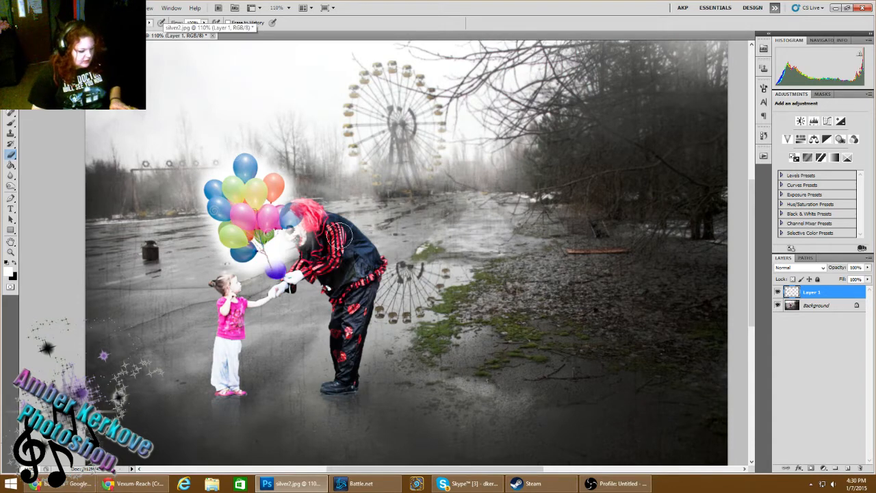
Step: Free-transform the balloons, tilting them clockwise by about 6° and placing them over the joined hands, and hide their layer
key("ctrl+t")
left_click_drag(408, 305, 341, 364)
left_click_drag(274, 282, 307, 301)
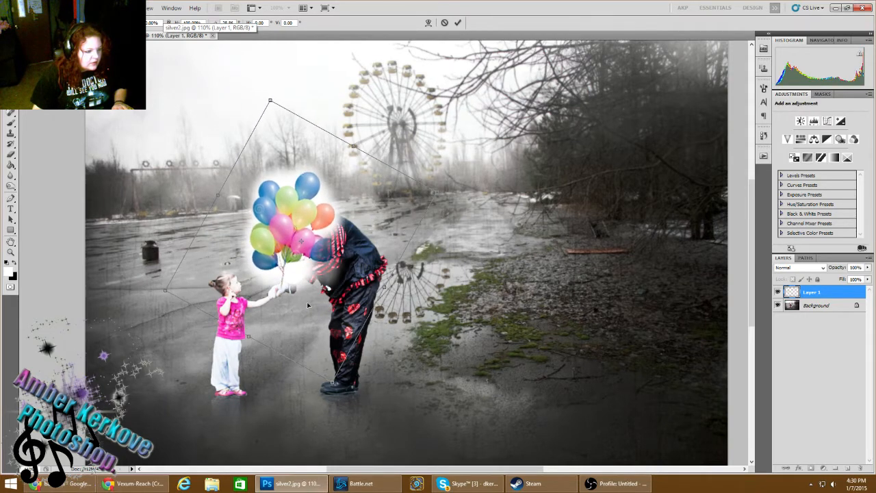
left_click_drag(331, 400, 360, 397)
mouse_move(280, 288)
left_mouse_down()
mouse_move(261, 289)
mouse_move(265, 255)
mouse_move(280, 297)
left_mouse_up()
left_click_drag(378, 398, 426, 388)
mouse_move(350, 311)
left_mouse_down()
mouse_move(328, 277)
mouse_move(341, 313)
left_mouse_up()
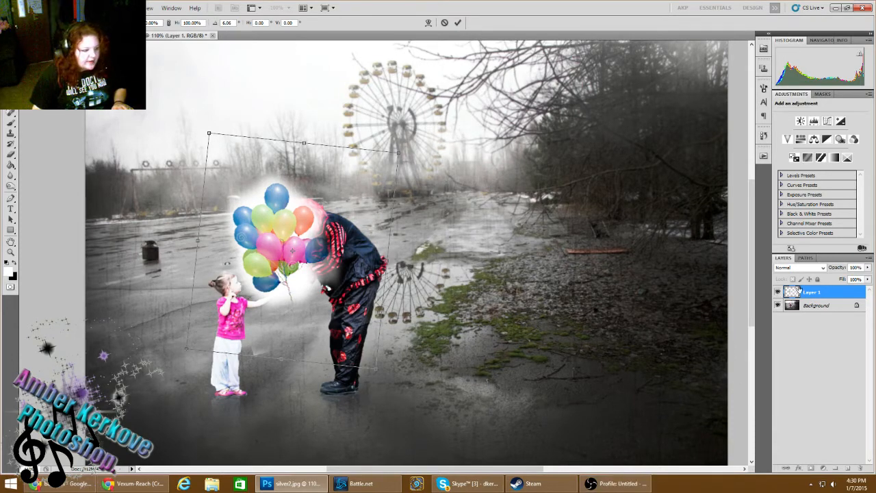
key("Return")
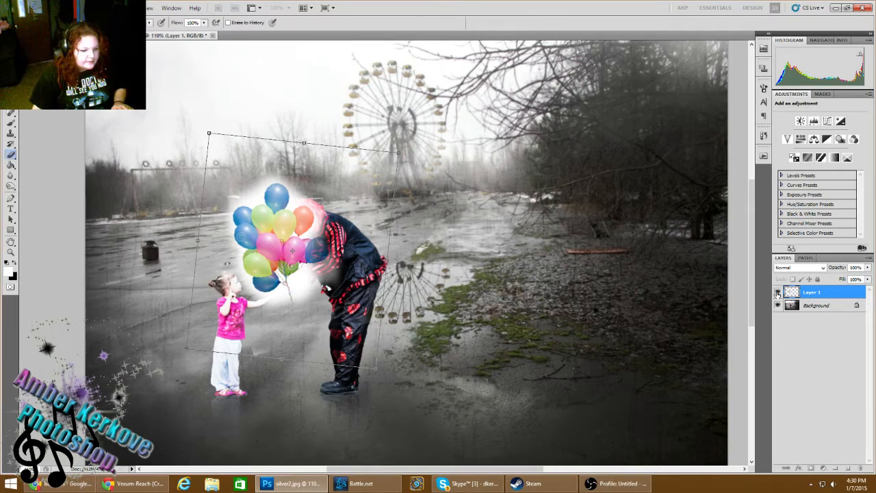
left_click(777, 292)
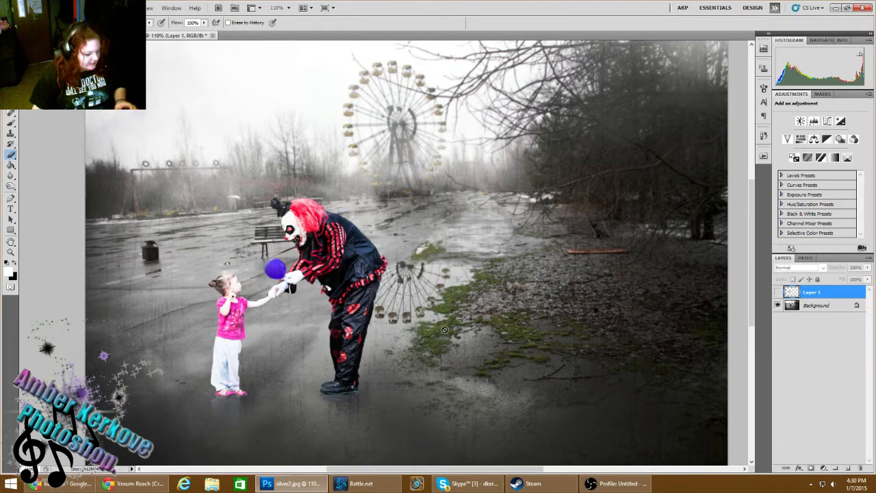
scroll(444, 330, "down", 2)
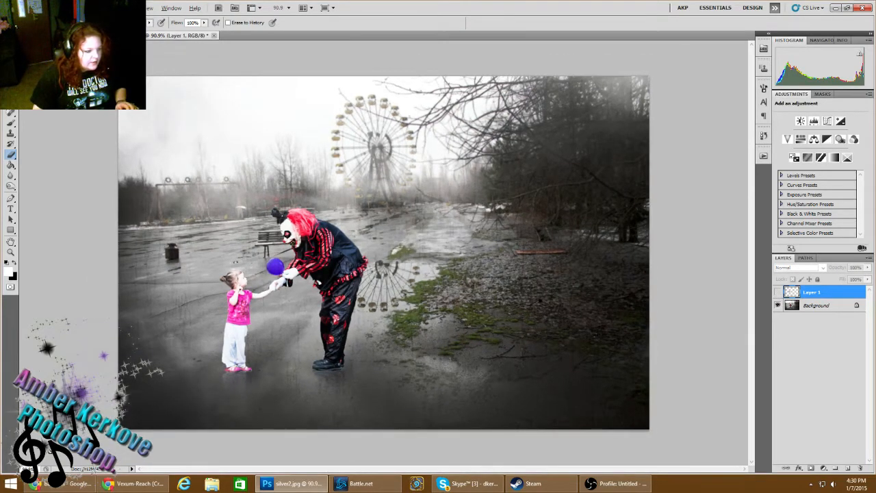
Step: Switch to the browser, look through the balloon image results and open the "Balloons On Sky" photo at full size
left_click(63, 484)
scroll(272, 159, "down", 10)
scroll(272, 159, "up", 10)
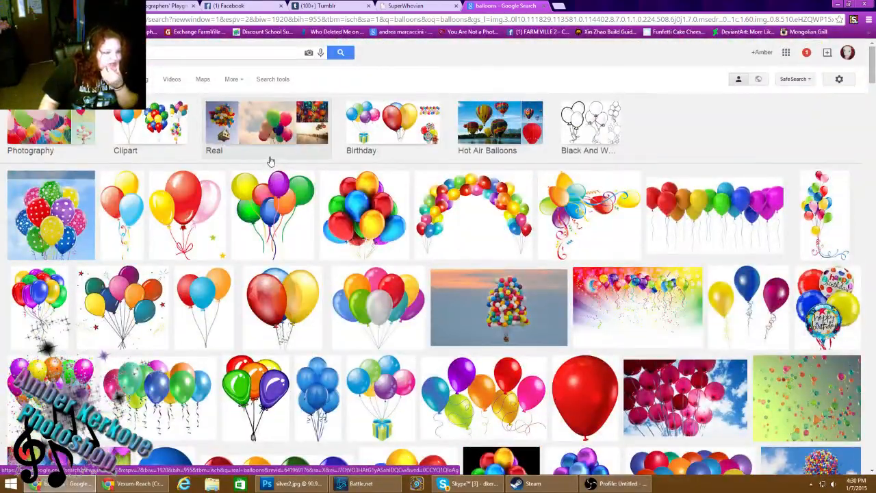
scroll(271, 161, "down", 15)
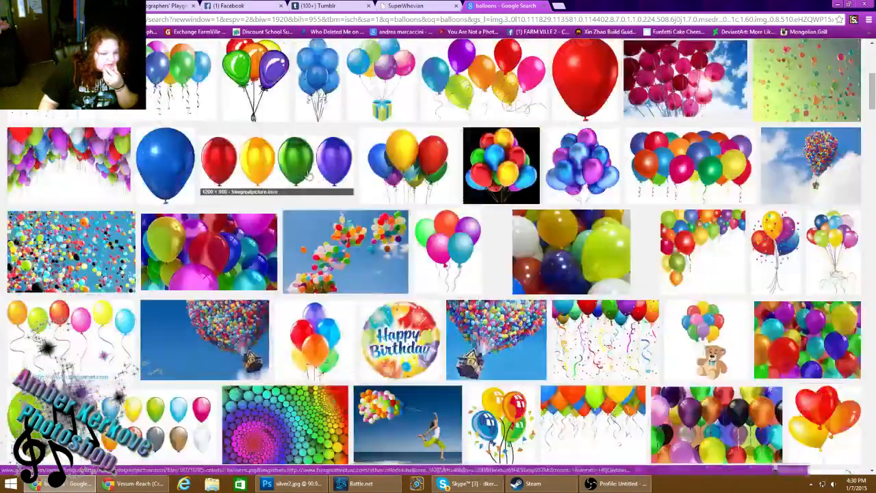
scroll(334, 220, "down", 2)
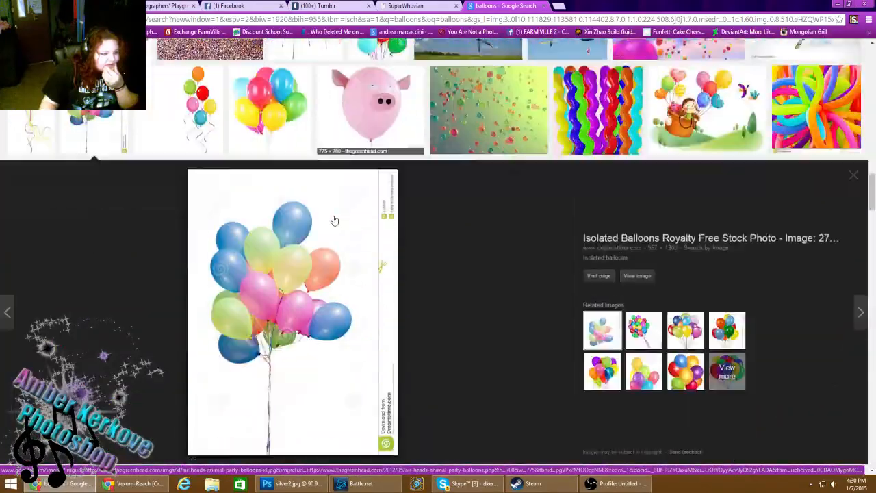
scroll(334, 220, "up", 7)
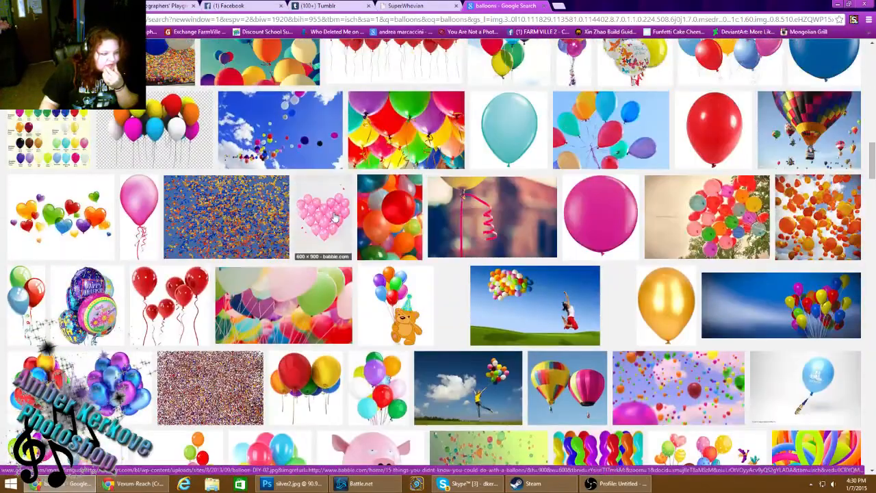
left_click(288, 137)
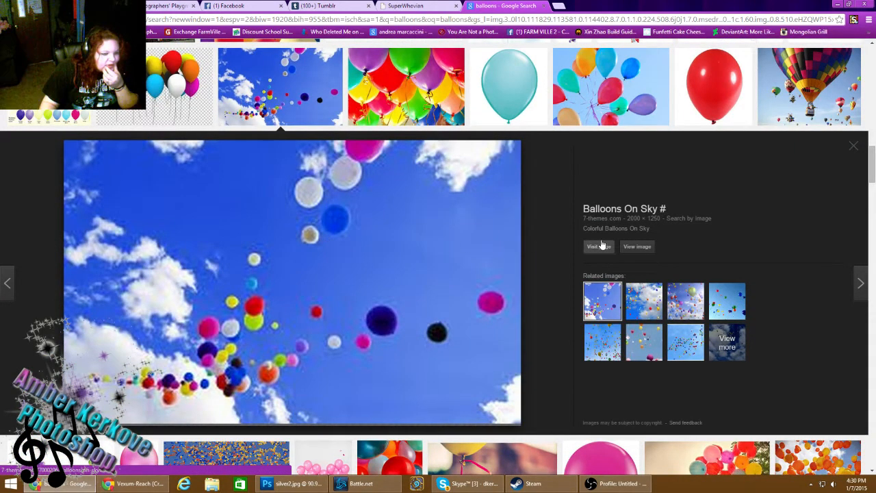
left_click(637, 247)
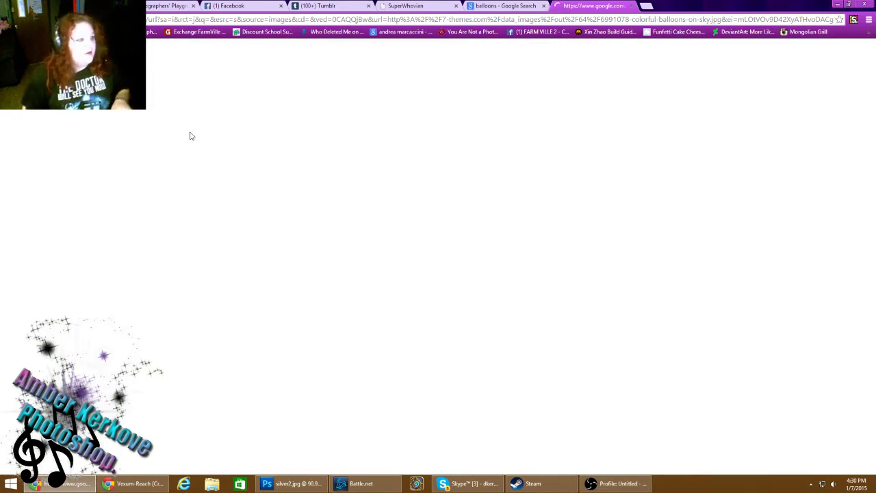
Step: Check the Facebook notifications and return to the full-size balloon photo
left_click(228, 5)
left_click(554, 49)
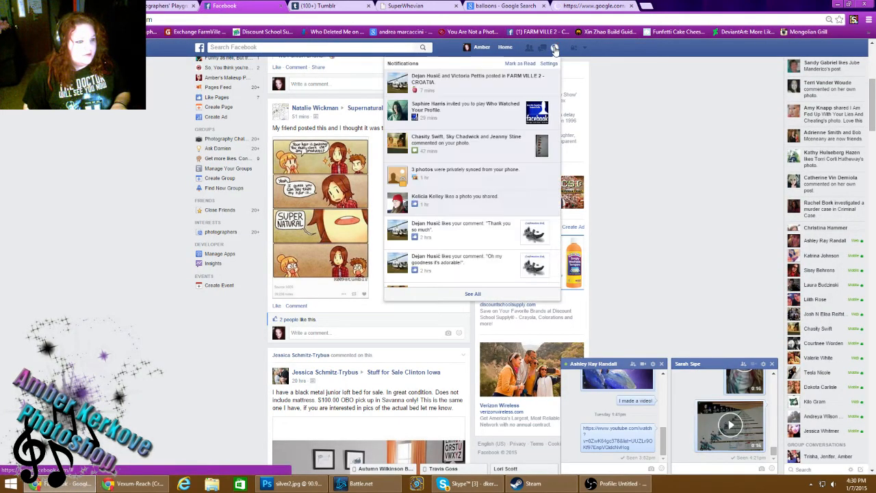
left_click(594, 5)
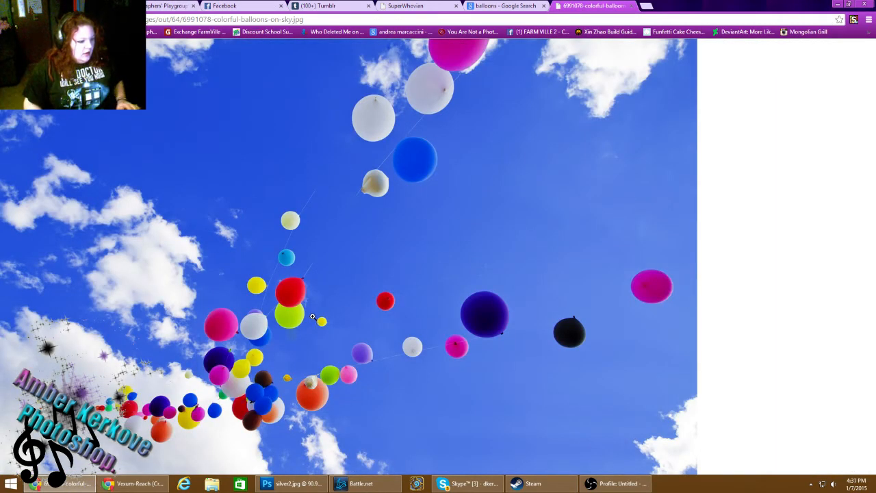
Step: Copy the full-size balloons-on-sky photo, switch to Photoshop and paste it into silver2.jpg as a new layer
right_click(312, 316)
left_click(319, 330)
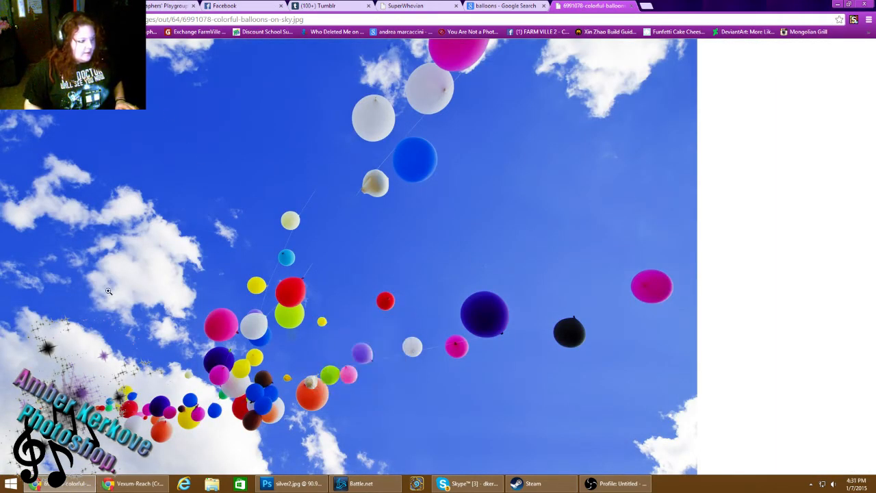
left_click(113, 486)
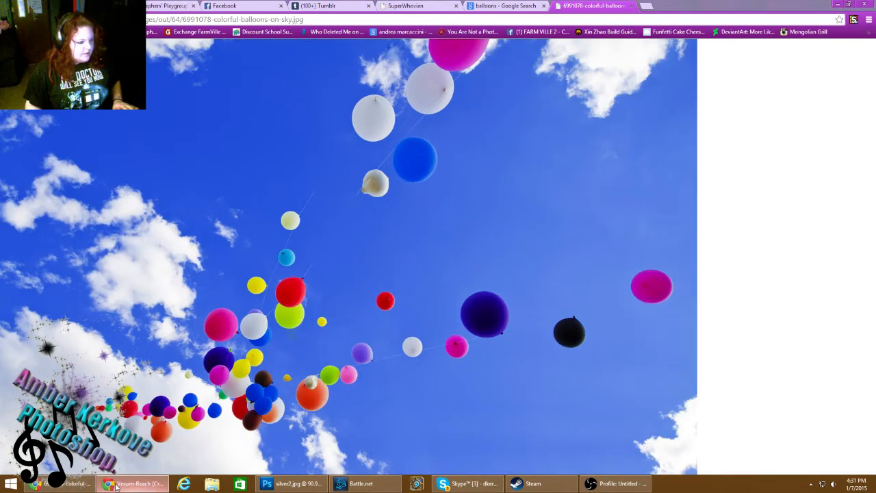
left_click(311, 486)
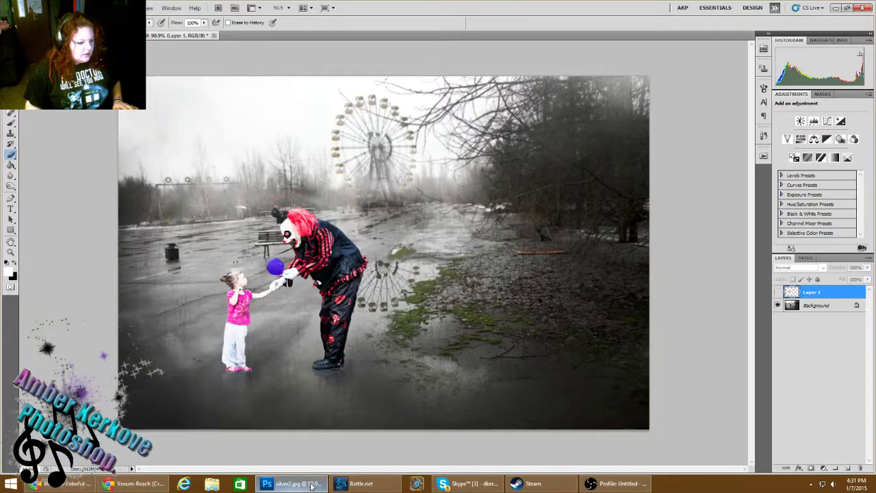
key("ctrl+v")
Step: Scale the pasted sky photo into a flat band across the upper third of the scene, about 24% of its height
key("ctrl+t")
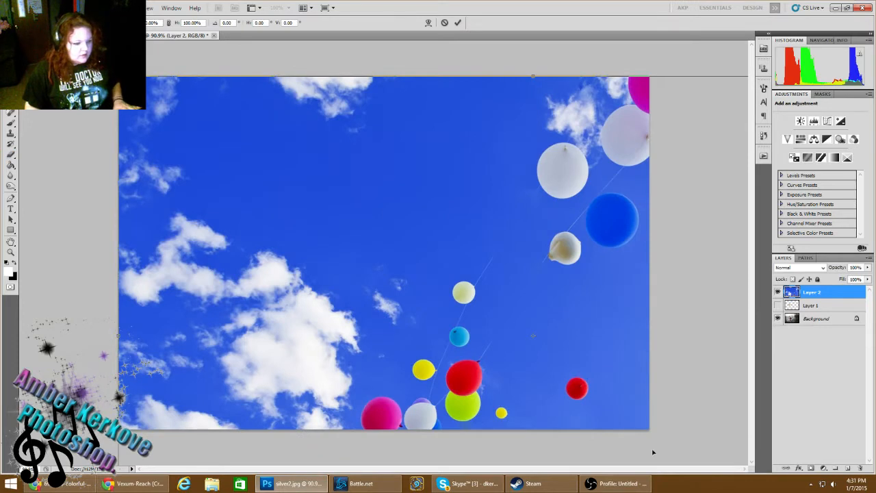
key("ctrl+0")
mouse_move(648, 415)
left_mouse_down()
mouse_move(509, 196)
mouse_move(509, 228)
left_mouse_up()
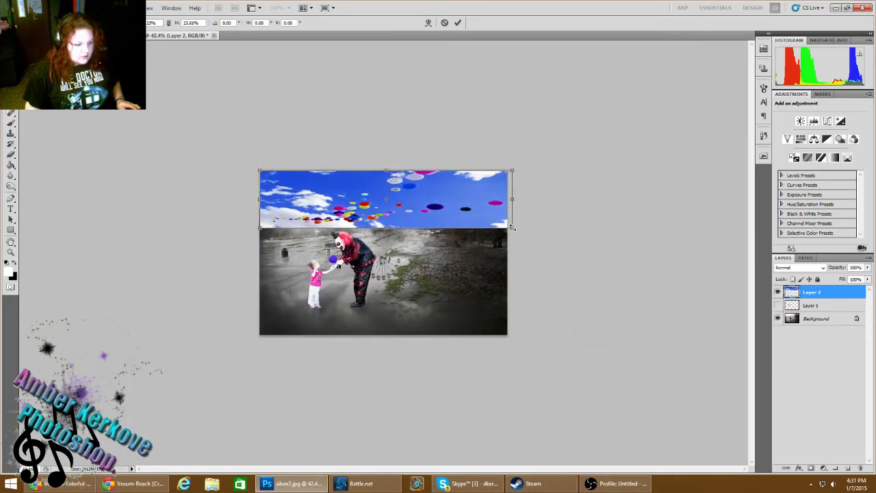
key("Return")
Step: Try Overlay on the sky photo layer and set its blend mode to Soft Light
scroll(439, 224, "up", 5)
scroll(438, 225, "up", 3)
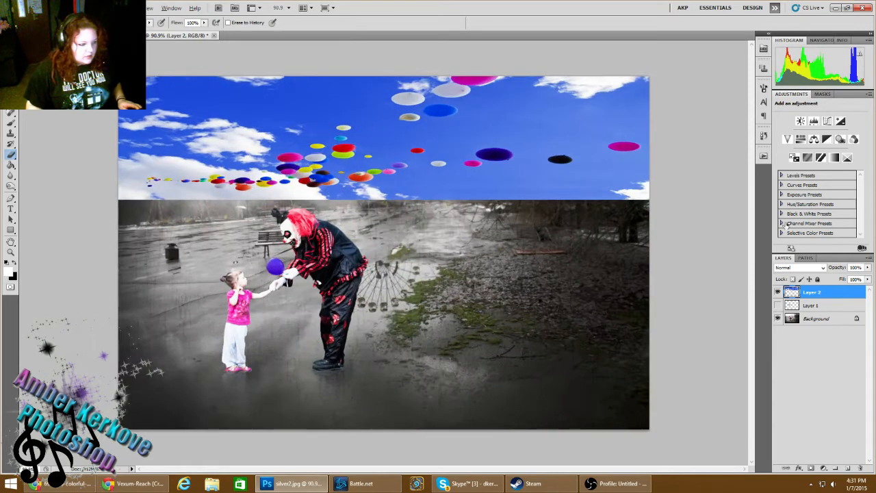
left_click(789, 269)
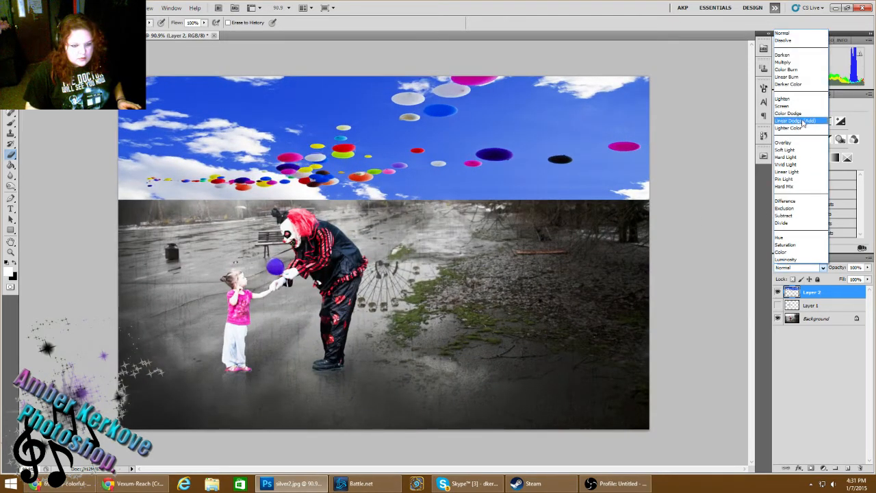
left_click(792, 156)
key("Up")
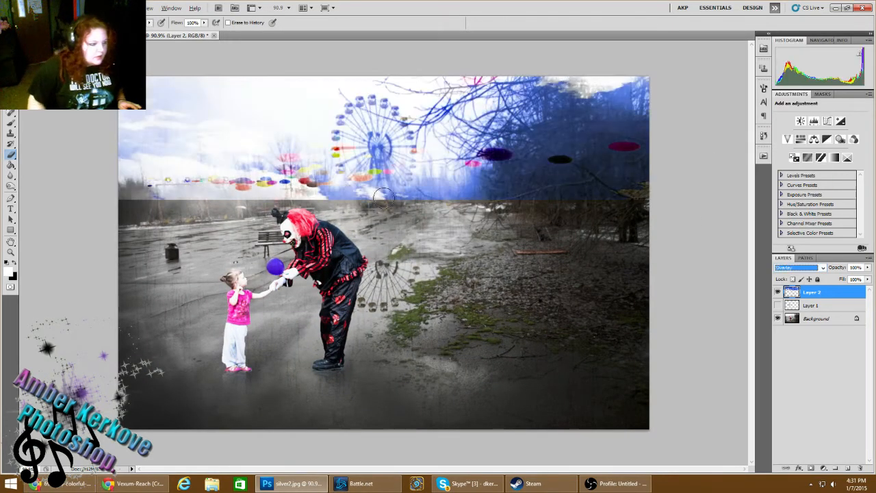
key("Down")
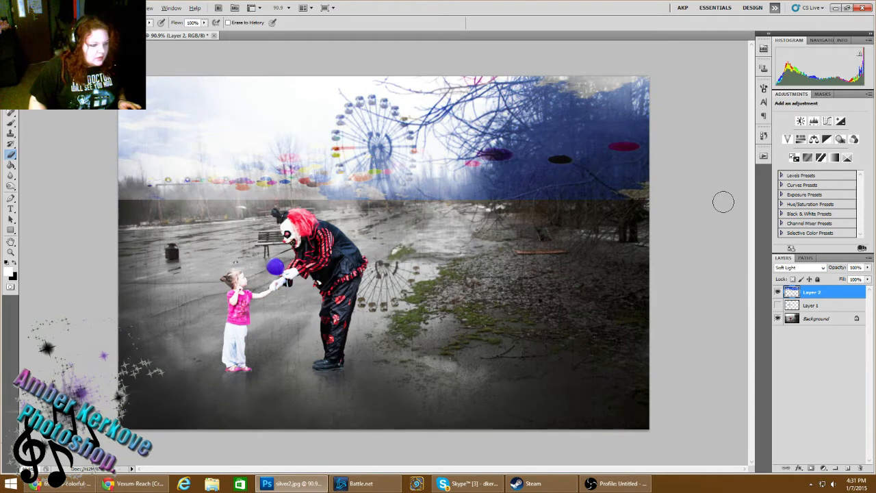
Step: Erase the blue sky over the dark trees and branches with the Eraser, switching to a larger soft brush
scroll(724, 201, "up", 2)
mouse_move(653, 172)
left_mouse_down()
mouse_move(677, 161)
mouse_move(643, 185)
mouse_move(660, 132)
mouse_move(641, 65)
mouse_move(628, 153)
mouse_move(662, 57)
left_mouse_up()
left_click(39, 23)
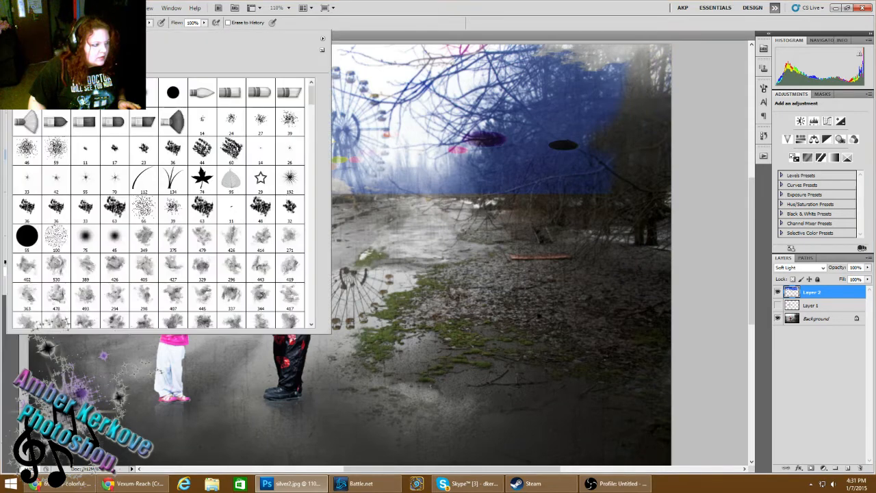
mouse_move(579, 162)
left_mouse_down()
mouse_move(617, 89)
mouse_move(608, 110)
mouse_move(579, 88)
mouse_move(545, 89)
mouse_move(541, 139)
mouse_move(527, 169)
mouse_move(482, 160)
mouse_move(493, 174)
mouse_move(470, 112)
mouse_move(442, 112)
mouse_move(480, 93)
mouse_move(477, 76)
mouse_move(413, 90)
mouse_move(396, 61)
mouse_move(447, 113)
mouse_move(402, 182)
left_mouse_up()
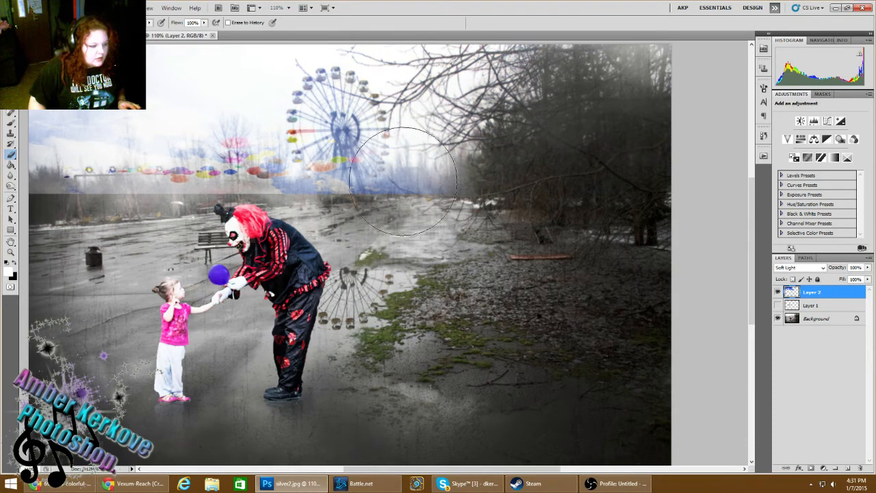
Step: Set the sky photo layer's blend mode to Normal and try the Background Eraser on the blue between the balloons and Ferris wheel
left_click(798, 268)
left_click(781, 34)
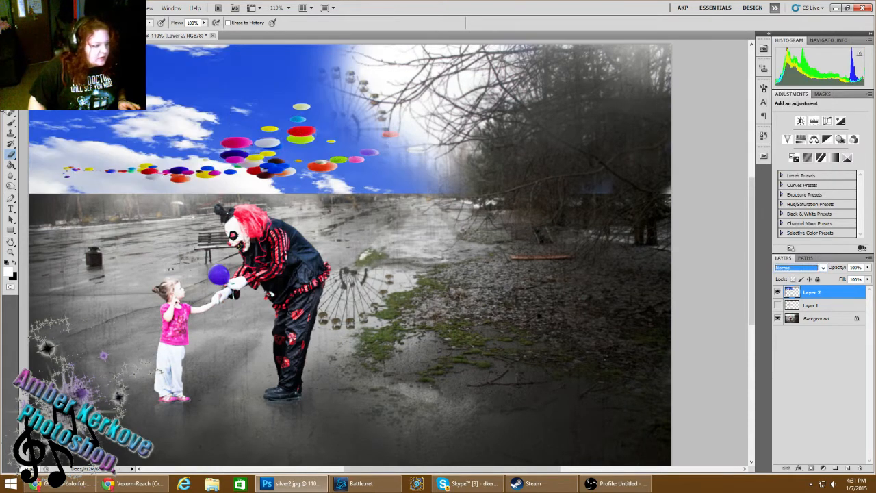
left_click(11, 133)
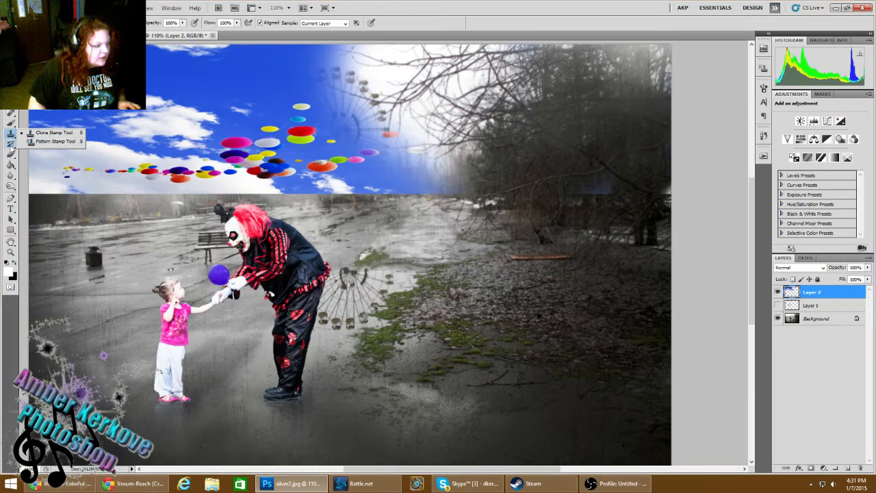
left_click(10, 153)
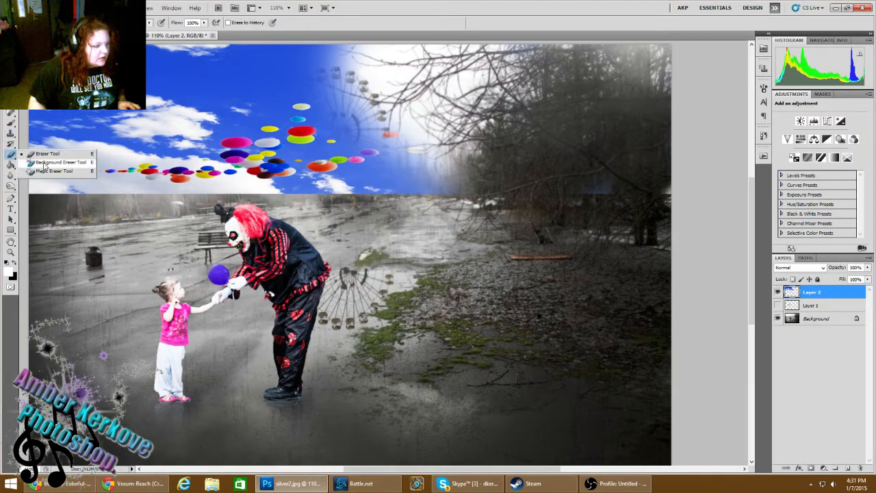
left_click(44, 163)
mouse_move(291, 120)
left_mouse_down()
mouse_move(356, 127)
mouse_move(349, 123)
left_mouse_up()
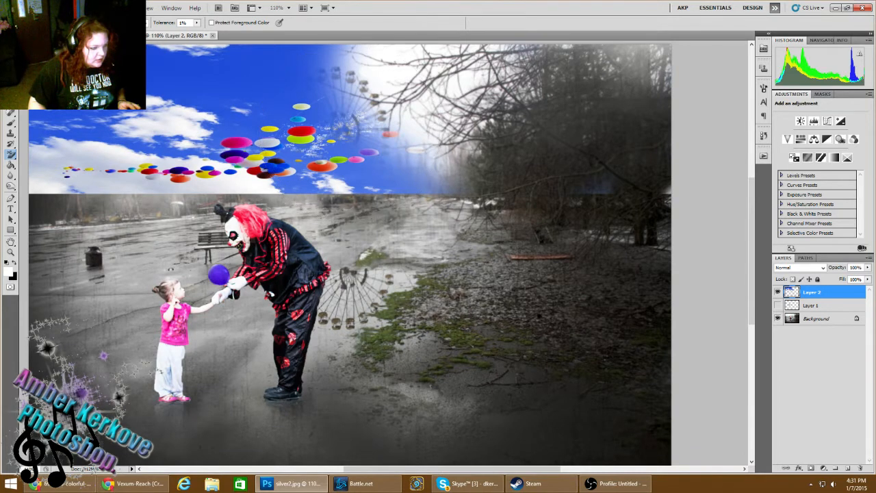
Step: Set the Background Eraser tolerance to 25% and erase the blue sky around the Ferris wheel and the main balloon cluster
left_click_drag(182, 23, 147, 29)
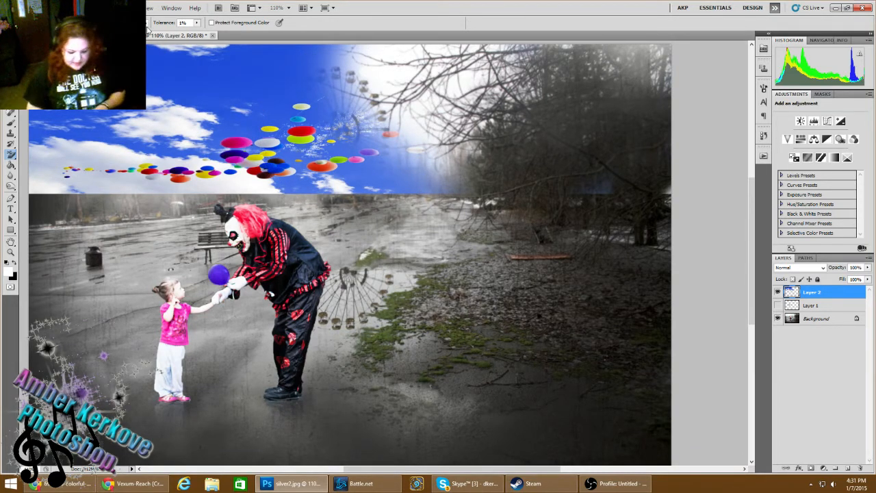
type("25")
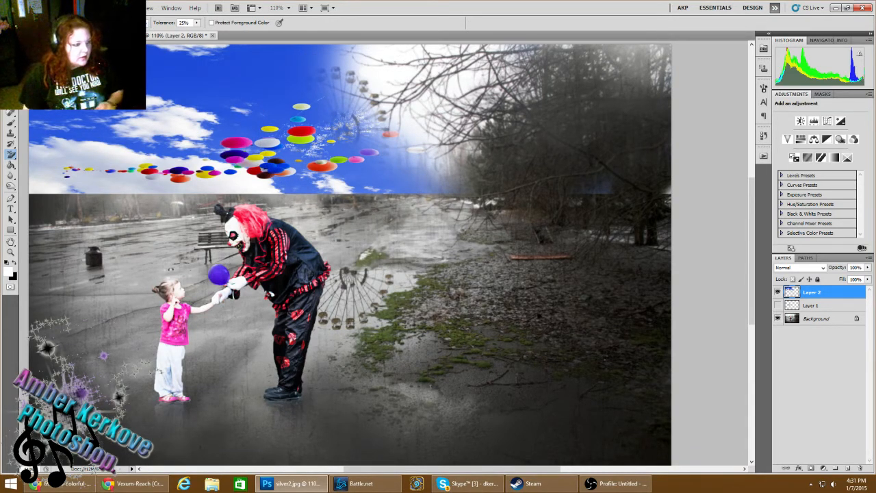
left_click(335, 78)
left_click(391, 164)
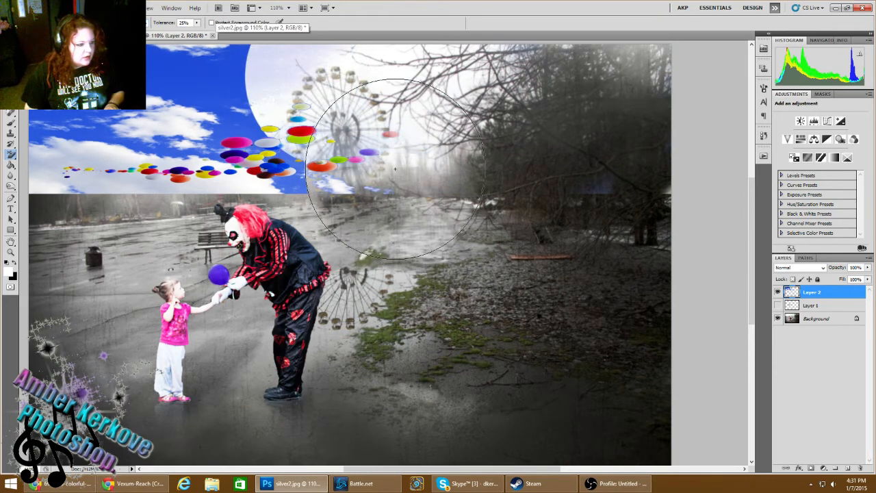
left_click(337, 180)
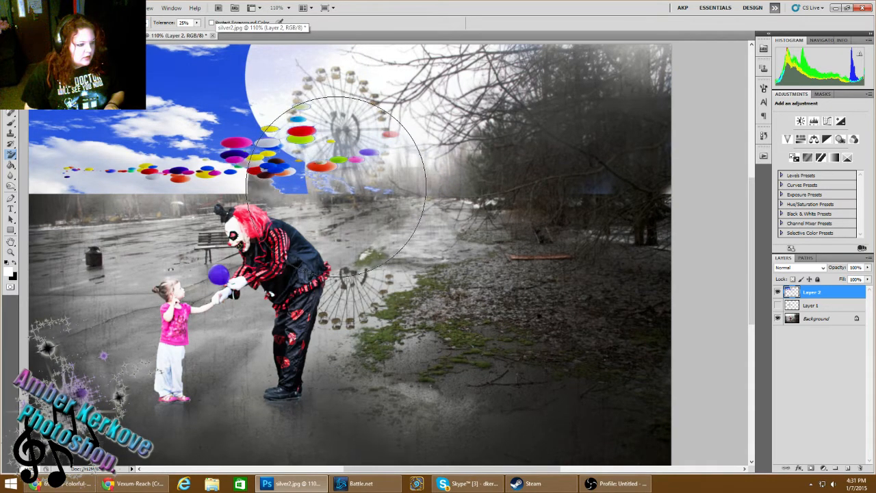
left_click(281, 180)
left_click(240, 106)
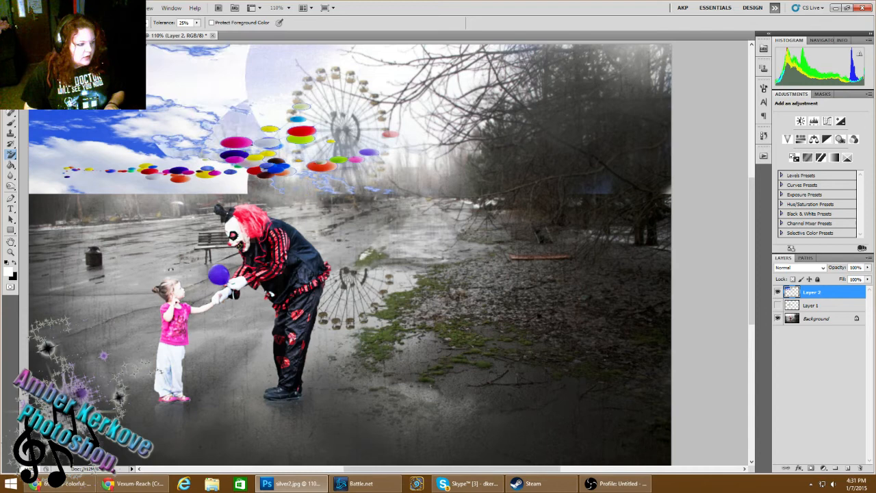
Step: Erase the blue sky and white clouds above and around the row of small balloons with the Background Eraser
left_click(235, 112)
left_click(146, 93)
left_click(118, 94)
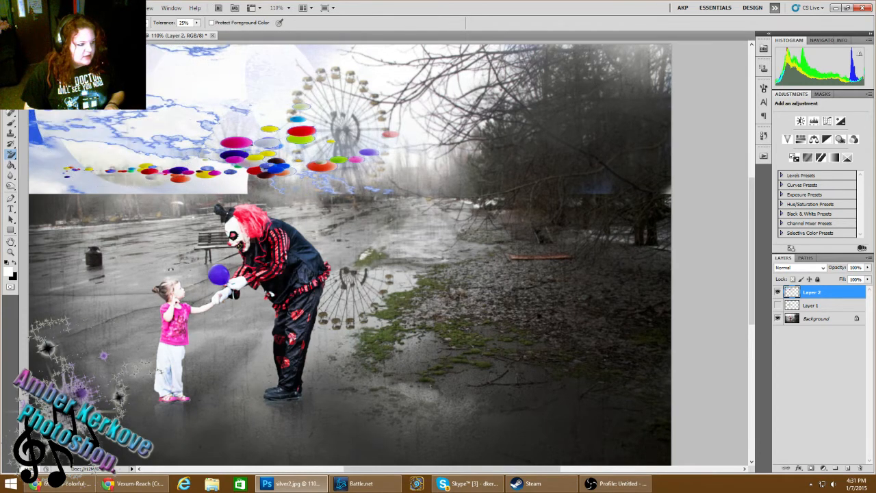
left_click(77, 172)
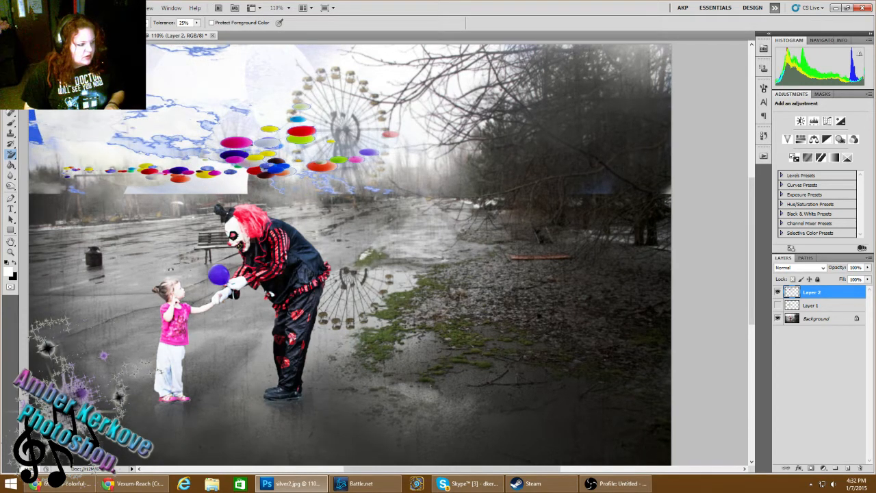
left_click(38, 108)
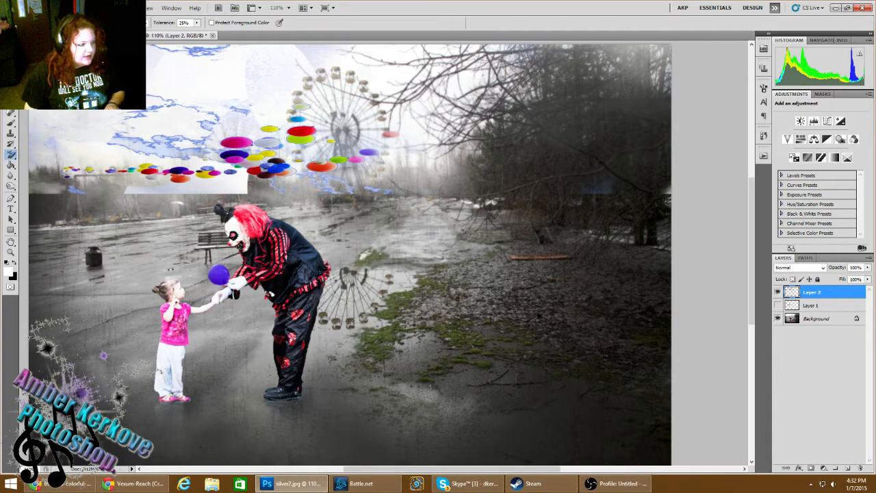
left_click(316, 58)
left_click(256, 92)
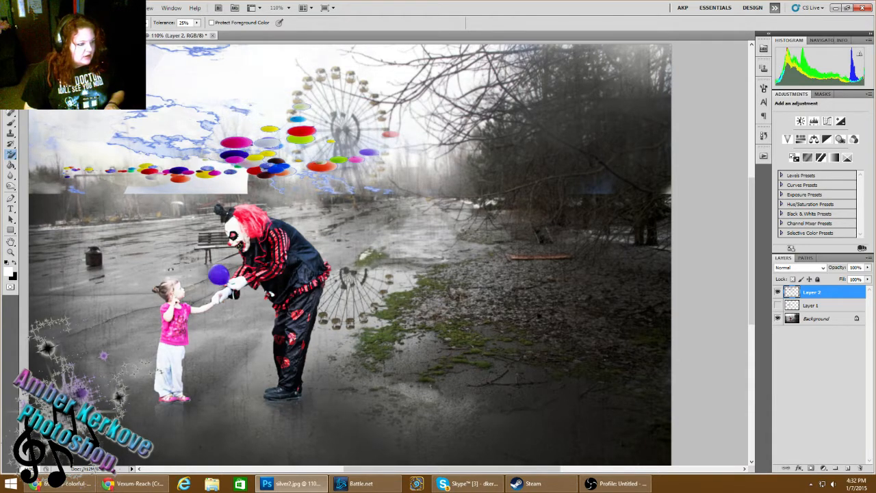
Step: Clear the remaining blue cloud outlines and sky patches behind the balloons and along the tree line
left_click(160, 107)
left_click(158, 148)
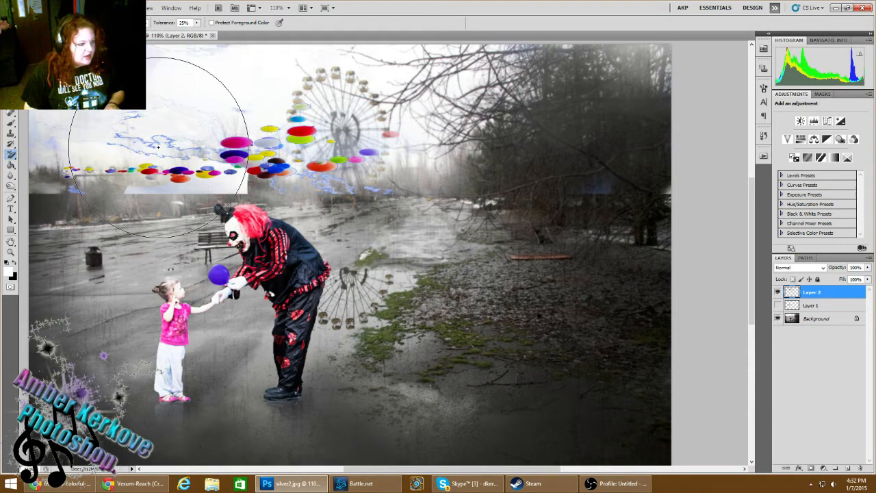
left_click(178, 145)
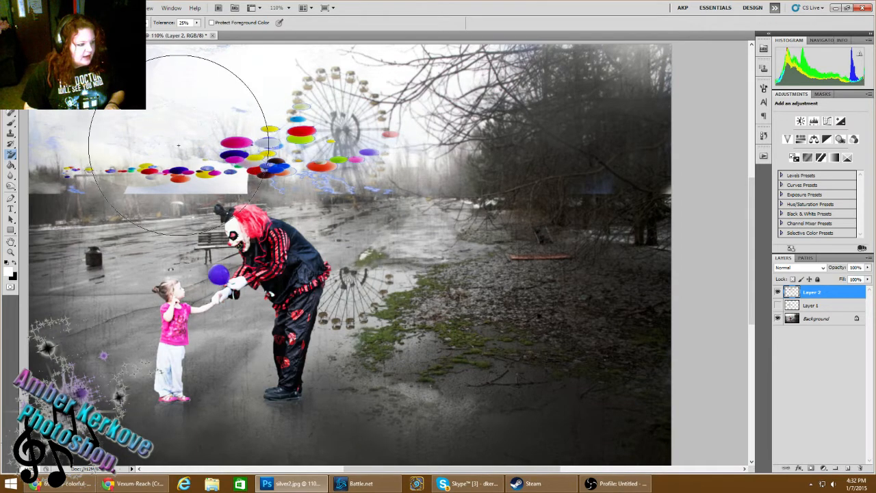
left_click(179, 164)
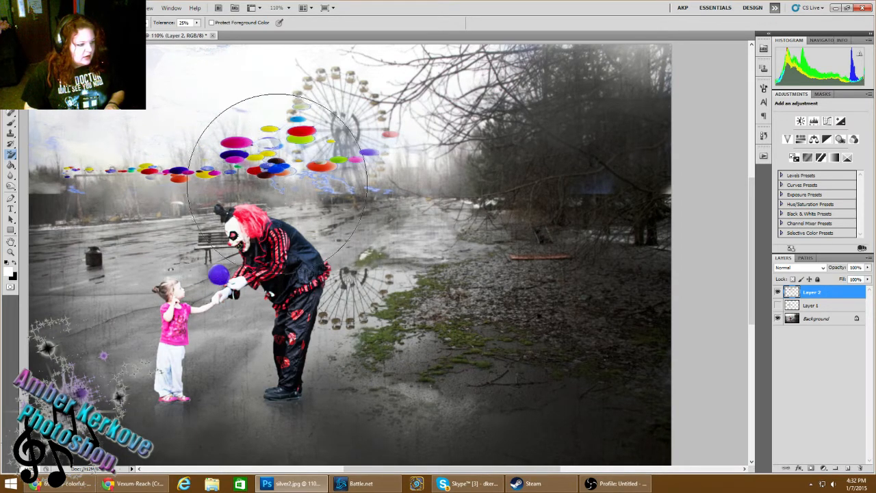
left_click(328, 182)
left_click(326, 183)
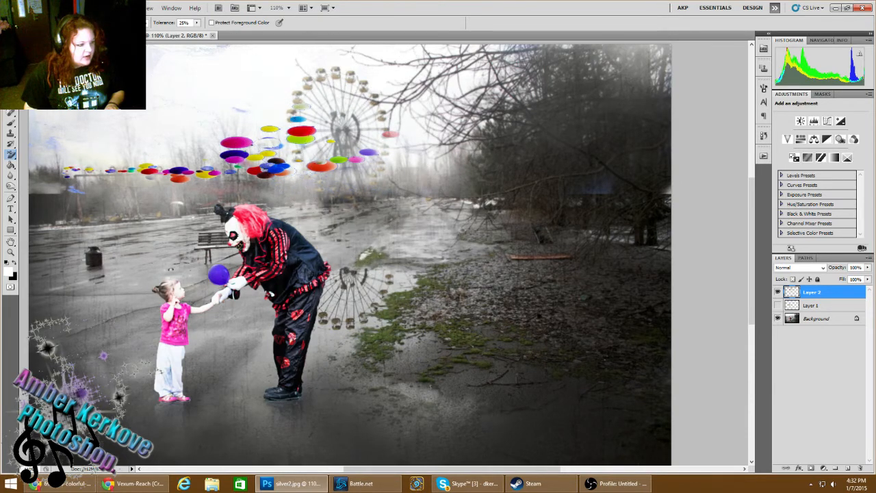
left_click(77, 189)
left_click(49, 185)
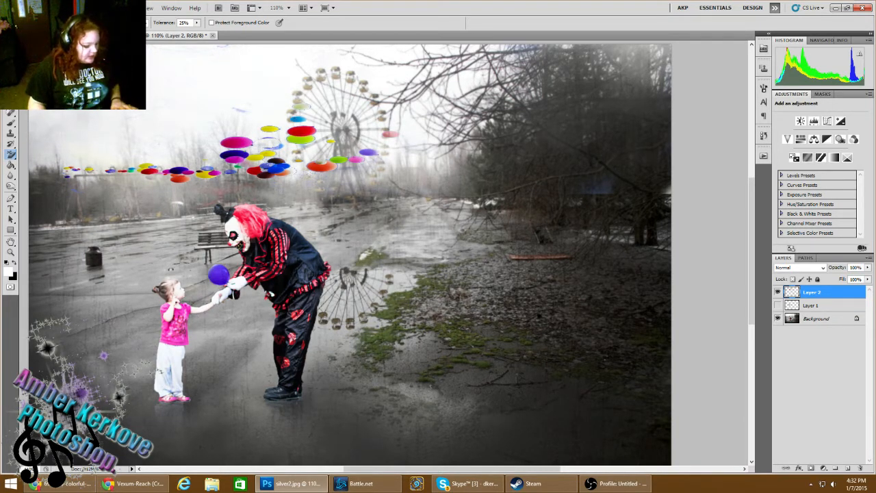
Step: Erase the blue and white balloons and the leftover blue fringes in the middle of the balloon cluster
scroll(237, 81, "up", 10)
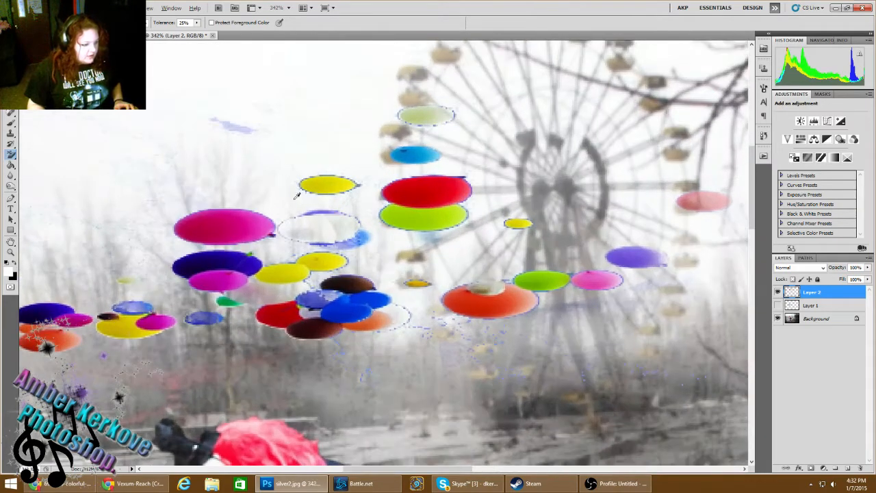
mouse_move(334, 214)
left_mouse_down()
mouse_move(304, 213)
mouse_move(312, 298)
mouse_move(204, 317)
left_mouse_up()
left_click_drag(352, 242, 363, 238)
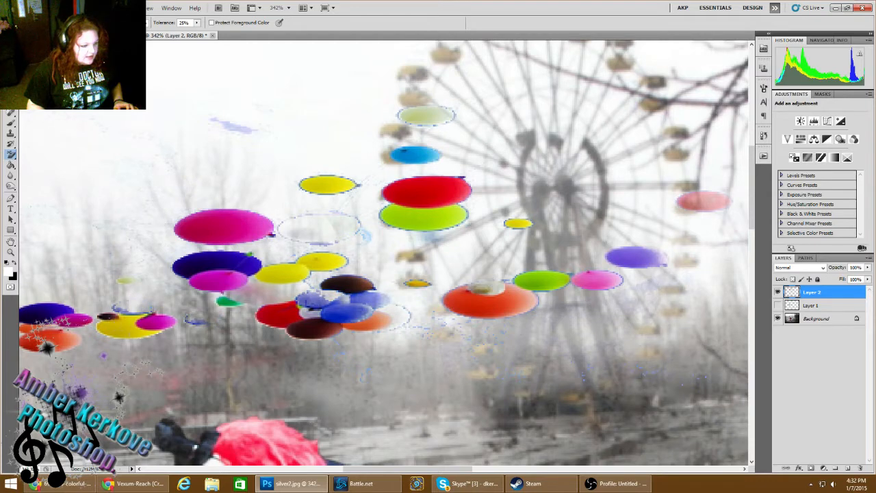
left_click(431, 237)
left_click(347, 305)
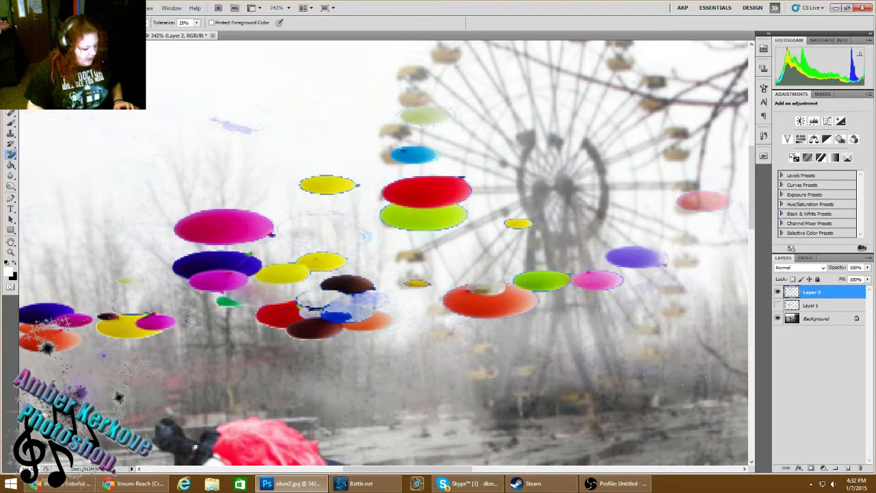
Step: Free-transform the balloon layer narrower and to about 160% height, moving it up so the balloons look round
scroll(343, 258, "down", 6)
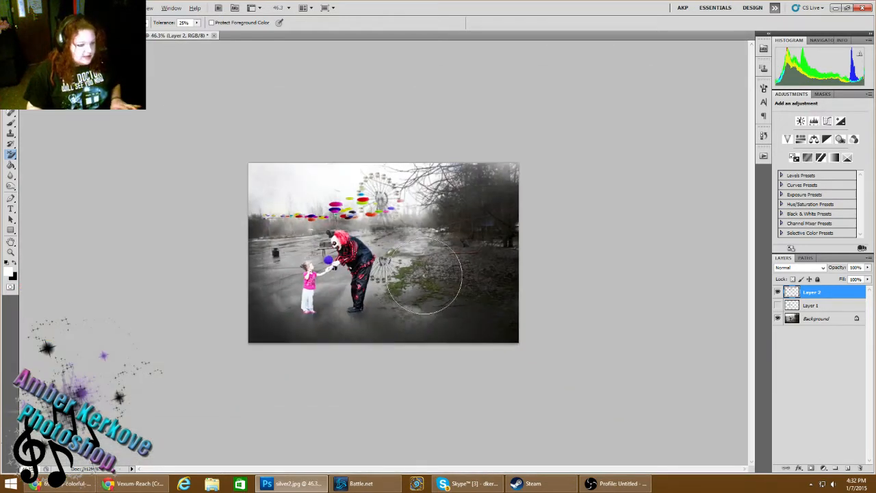
key("ctrl+r")
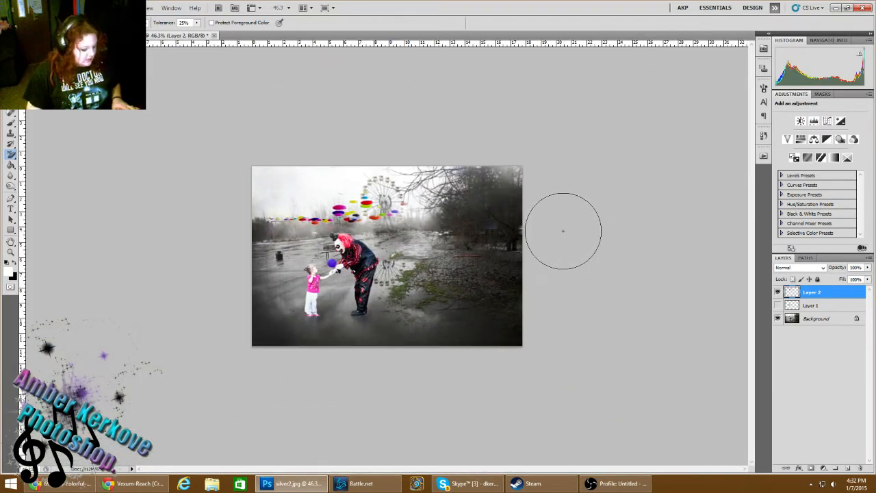
key("ctrl+t")
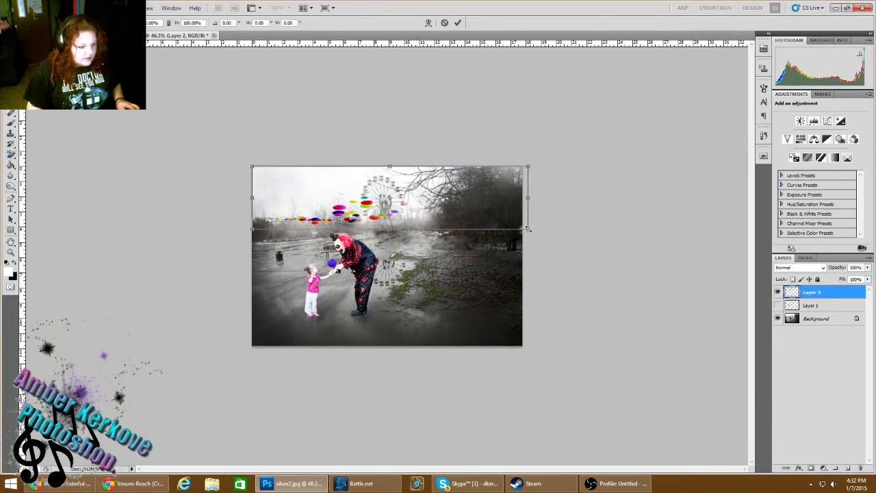
left_click_drag(528, 230, 472, 270)
left_click_drag(392, 231, 388, 186)
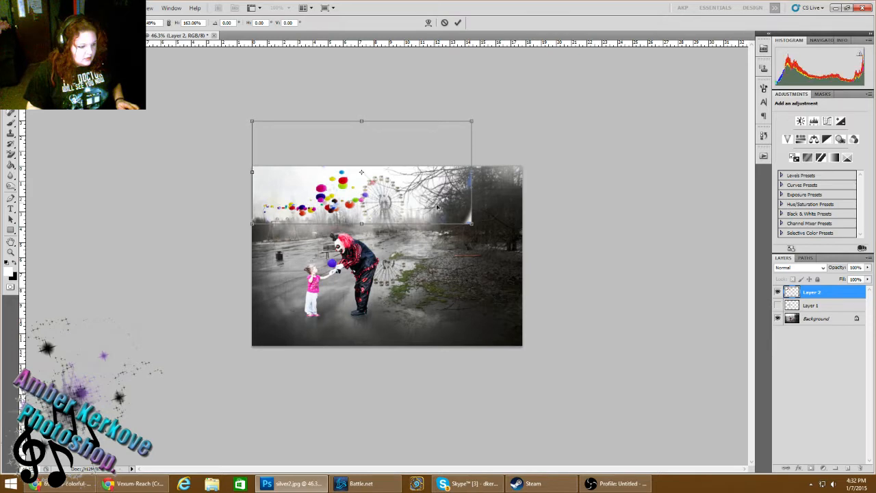
left_click_drag(473, 222, 459, 220)
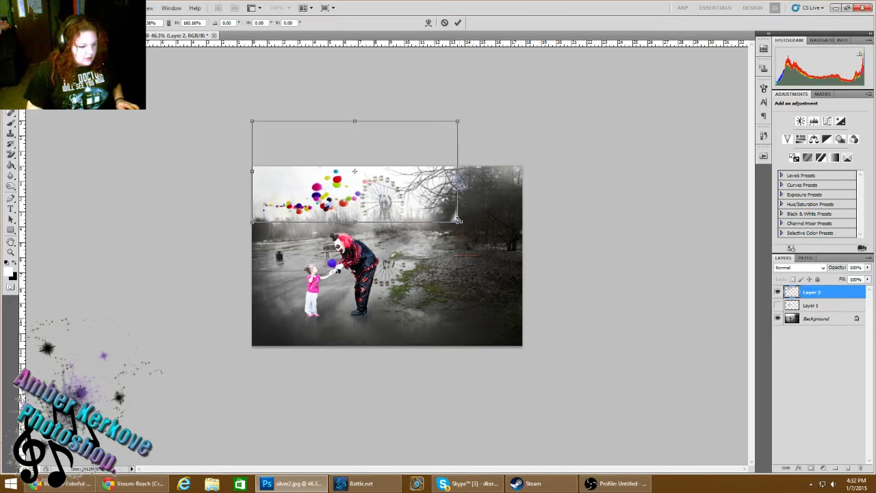
key("Return")
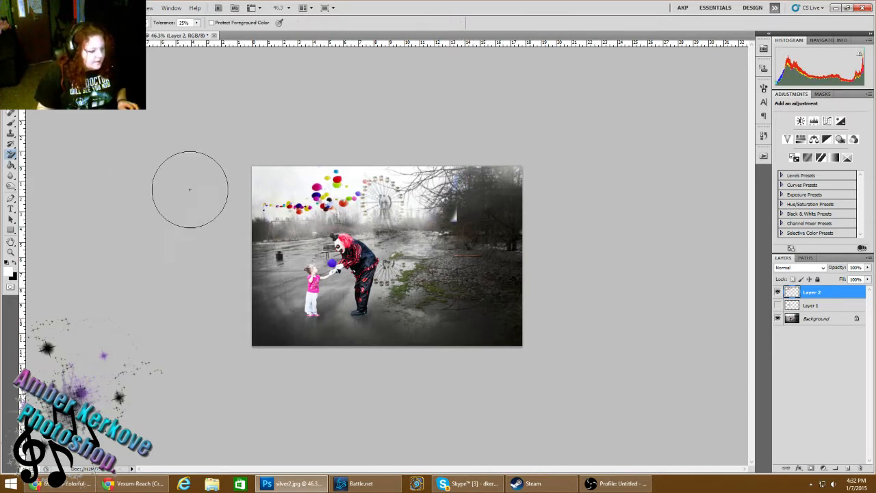
Step: Scale the balloon layer down to about 86% height and a narrower width, and place it in the sky beside the Ferris wheel
key("ctrl+t")
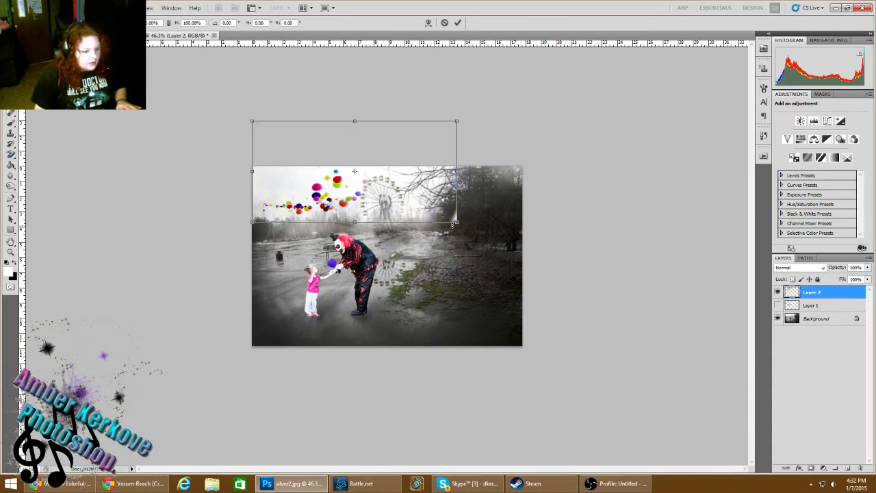
left_click_drag(458, 224, 384, 208)
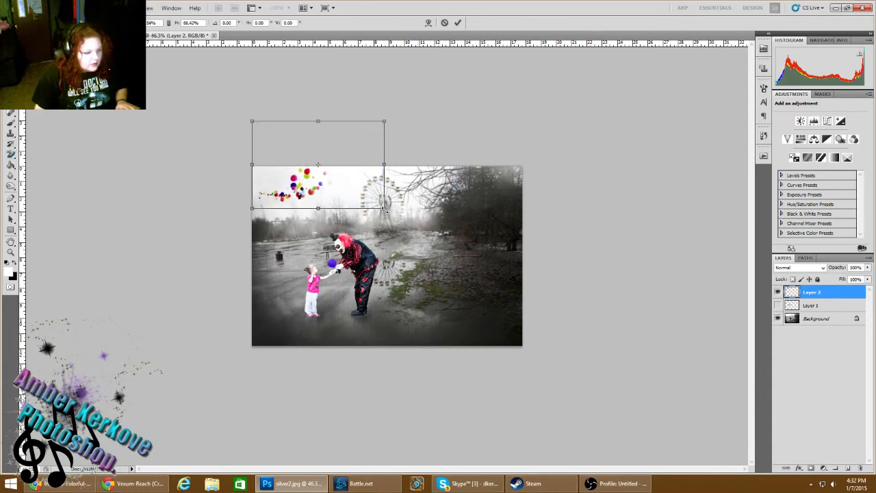
left_click_drag(263, 186, 273, 198)
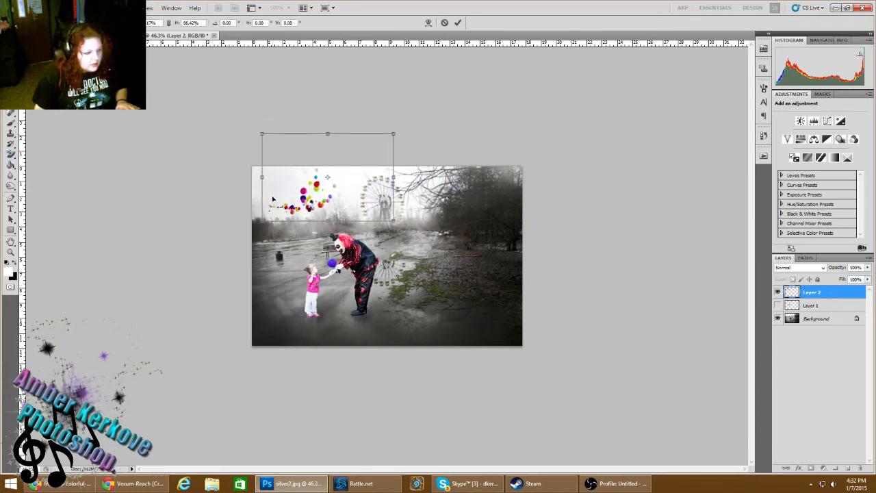
key("Return")
Step: Switch to the regular Eraser with a small brush and erase the stray blue remnants over the Ferris wheel
key("e")
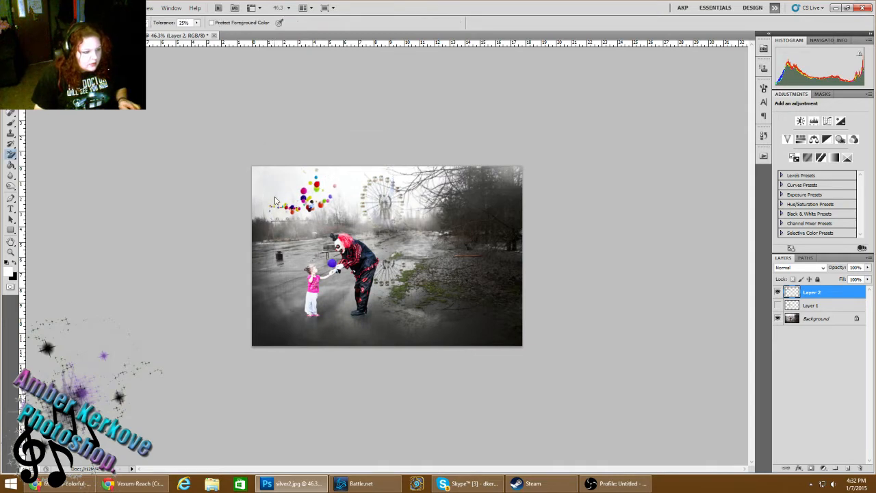
key("ctrl+plus")
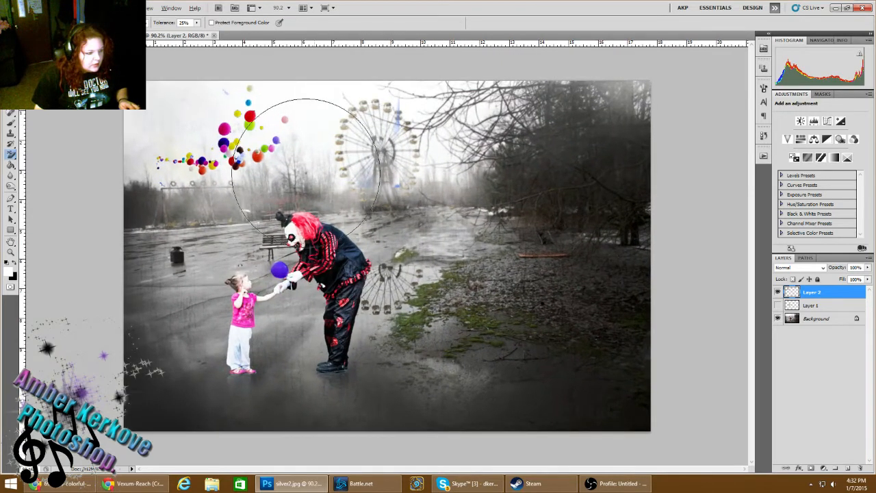
right_click(11, 155)
left_click(23, 156)
left_click(37, 23)
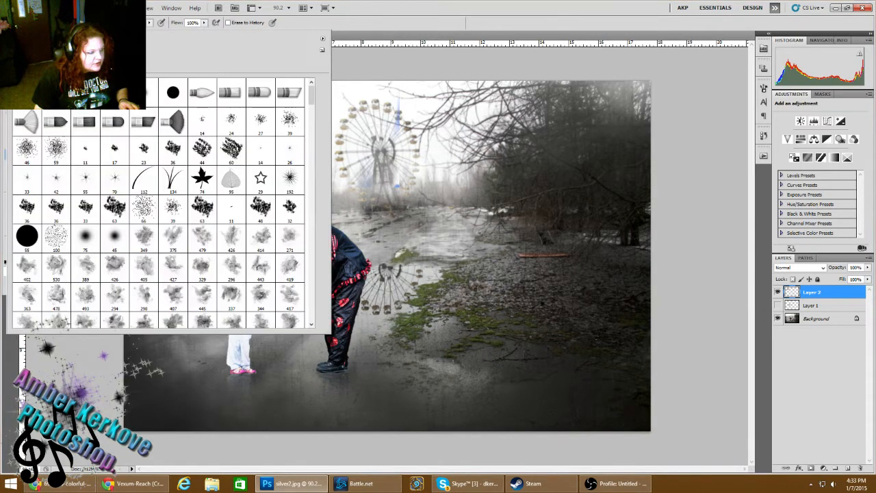
double_click(199, 118)
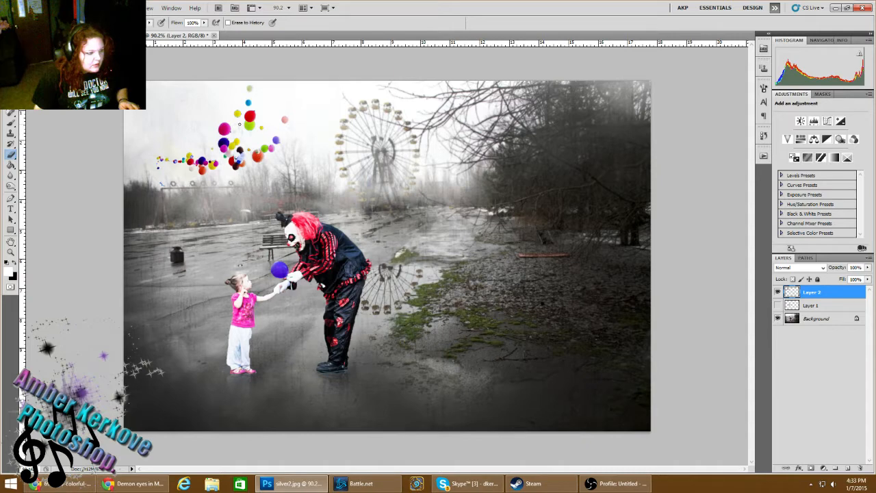
Step: Erase the lower balloons of the cluster and most of the row of tiny balloons, keeping the upper group
left_click(41, 23)
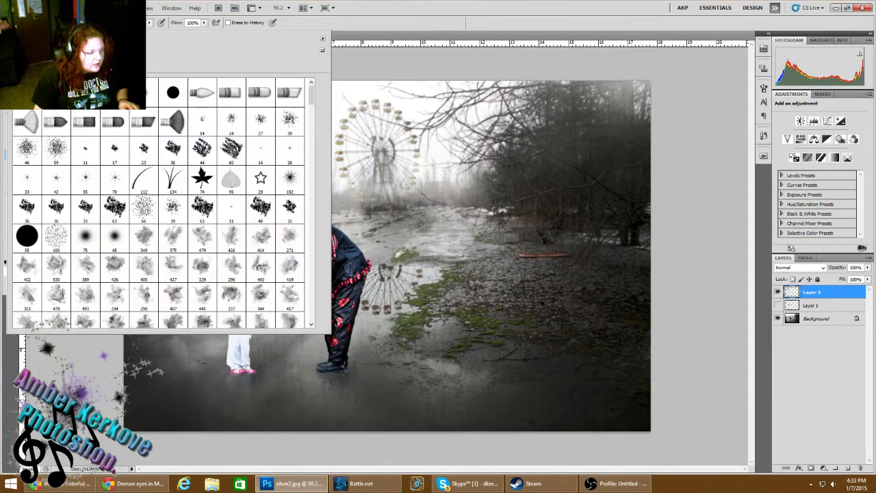
left_click(383, 67)
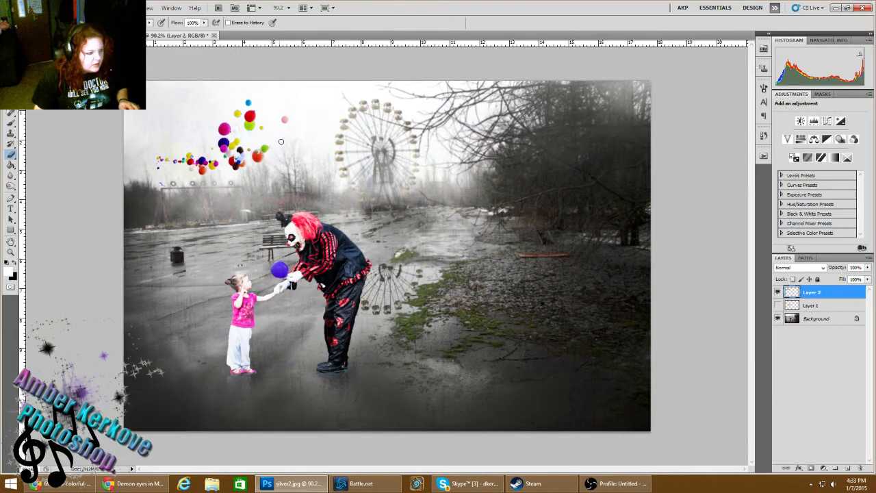
mouse_move(268, 147)
left_mouse_down()
mouse_move(257, 163)
mouse_move(260, 151)
mouse_move(238, 166)
mouse_move(244, 148)
mouse_move(229, 162)
mouse_move(245, 145)
left_mouse_up()
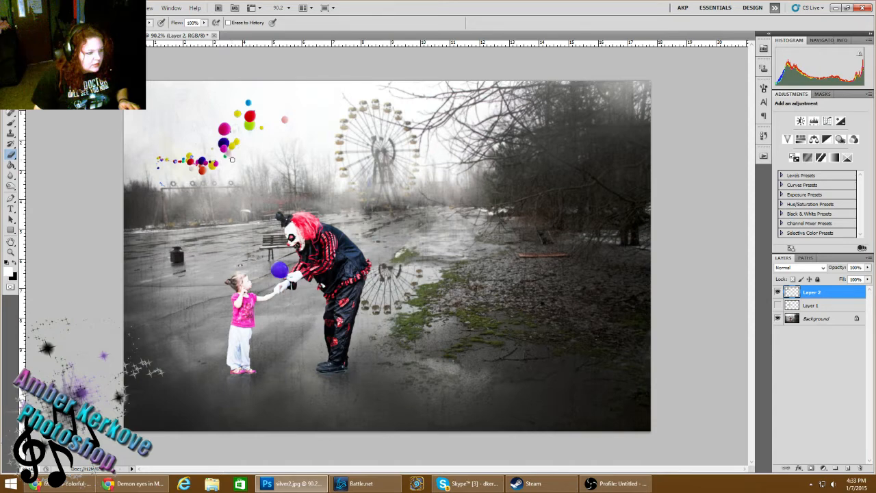
mouse_move(190, 177)
left_mouse_down()
mouse_move(217, 169)
mouse_move(203, 141)
mouse_move(204, 152)
mouse_move(181, 153)
left_mouse_up()
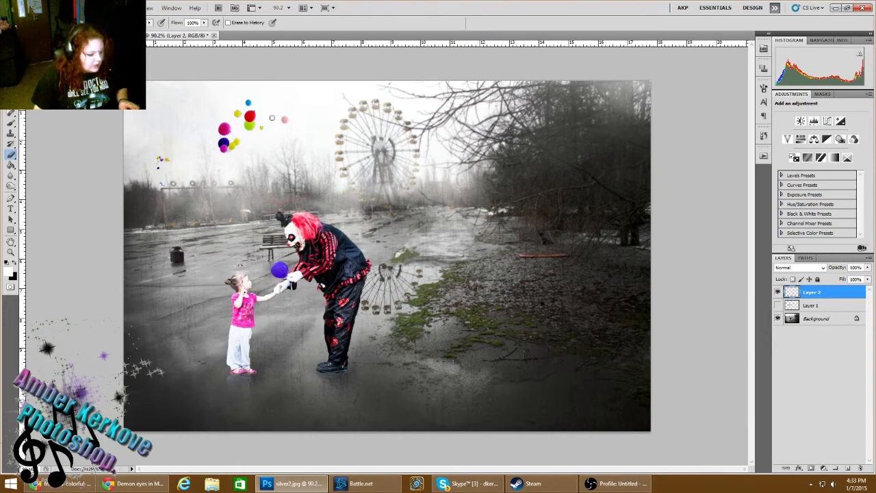
scroll(240, 91, "up", 8)
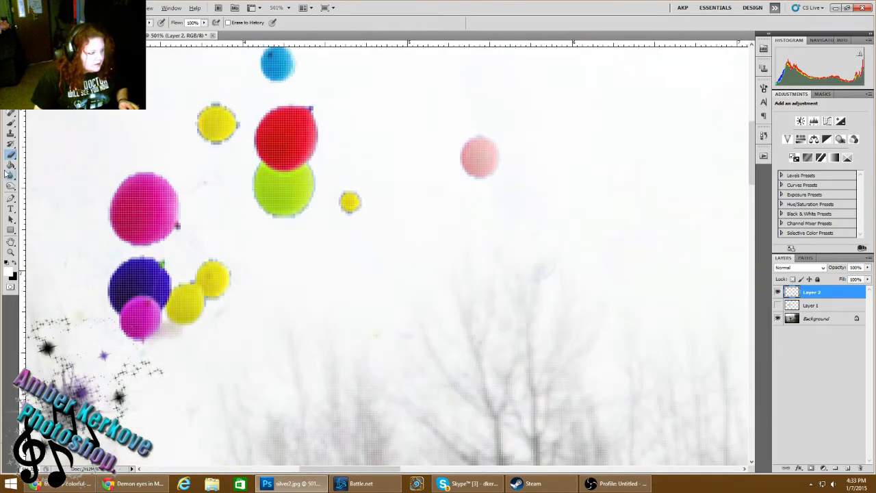
Step: Switch to the Background Eraser and lower the balloon layer's opacity so the balloons look faded in the sky
right_click(11, 154)
left_click(55, 161)
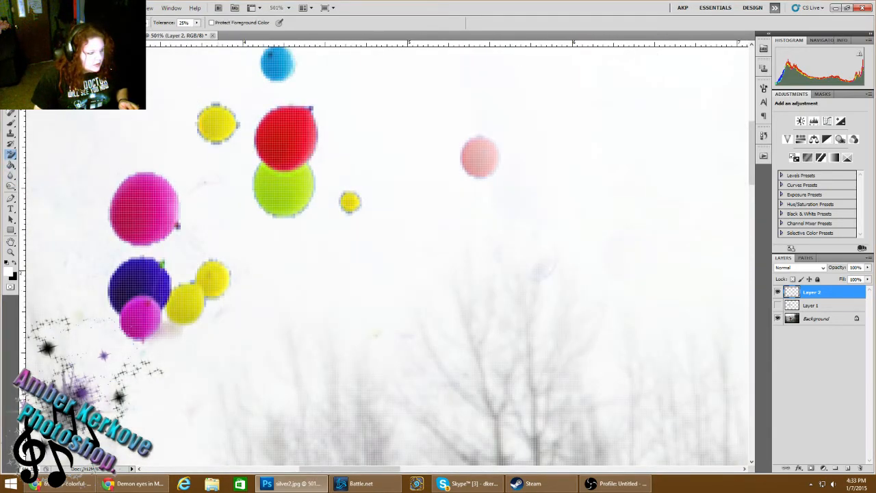
scroll(261, 204, "down", 9)
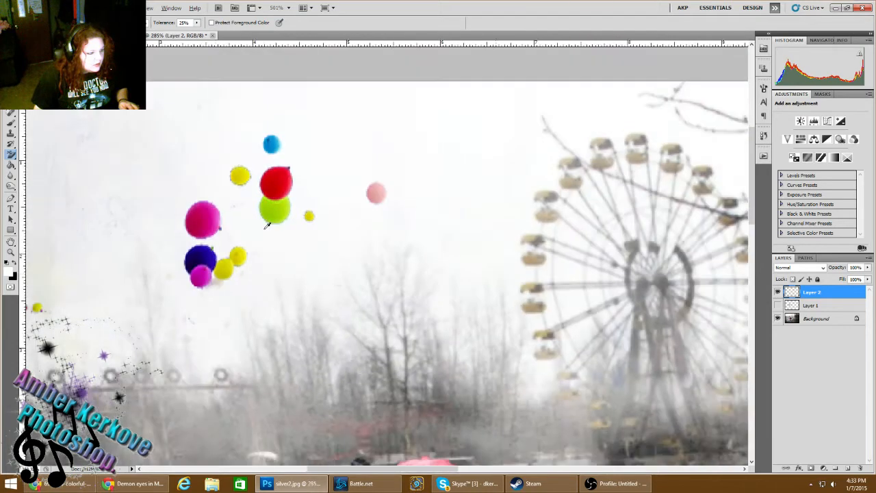
scroll(267, 226, "up", 1)
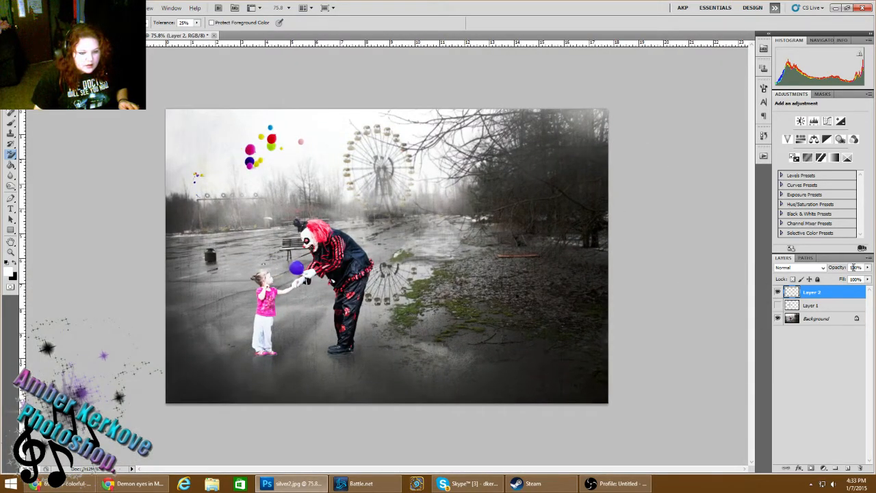
left_click_drag(854, 267, 846, 269)
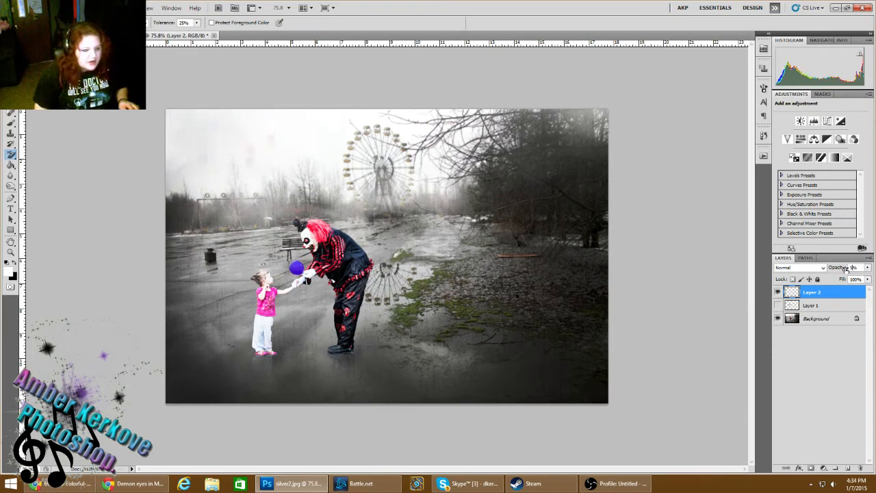
type("0")
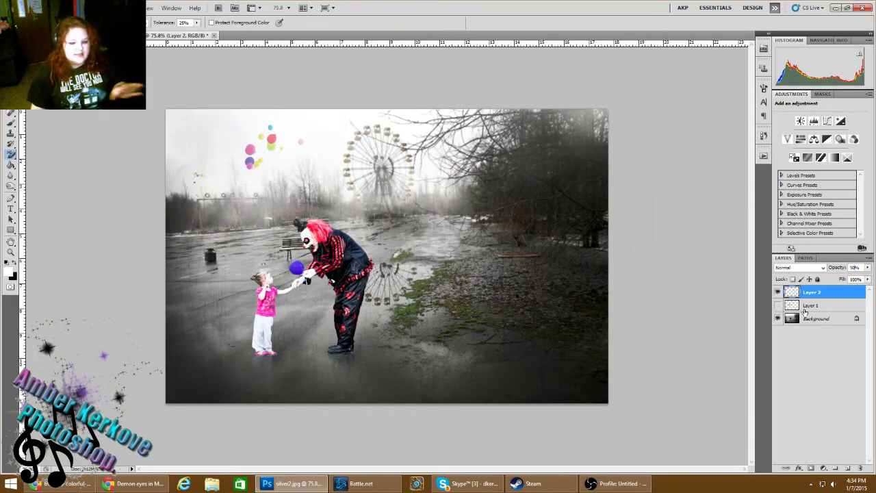
Step: Flatten the image into the background, discarding the hidden layer
right_click(835, 322)
left_click(808, 399)
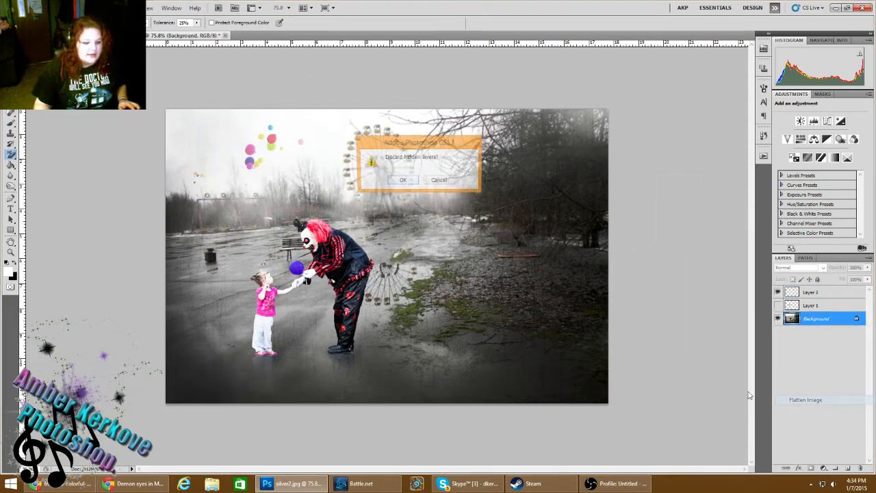
left_click(412, 185)
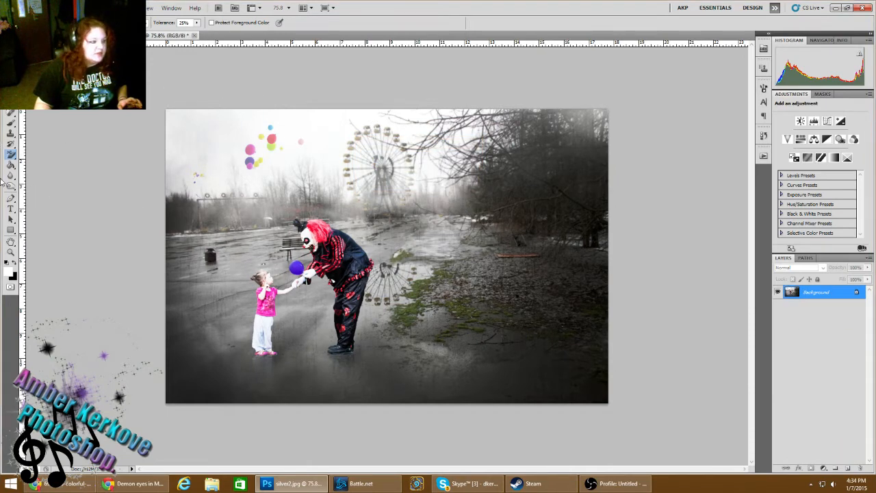
Step: Lighten the balloon cluster in the sky with the Dodge tool at 22% exposure, with Protect Tones off
left_click_drag(11, 186, 39, 195)
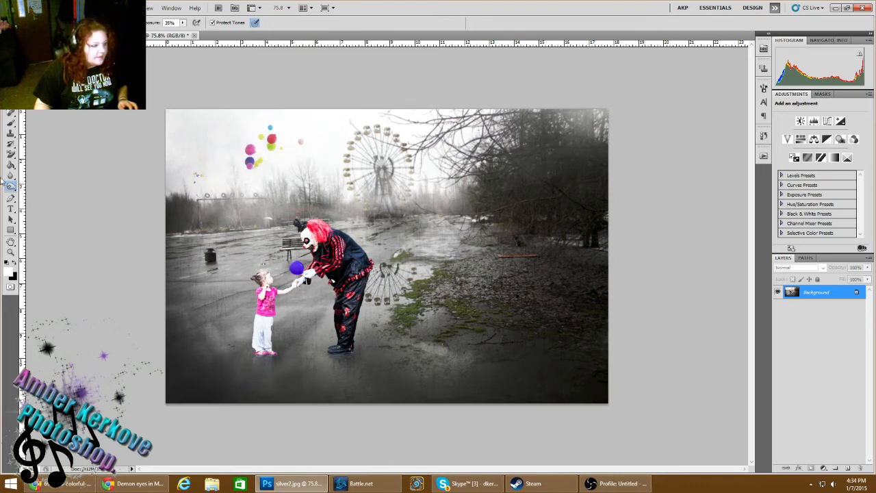
right_click(12, 155)
left_click(38, 153)
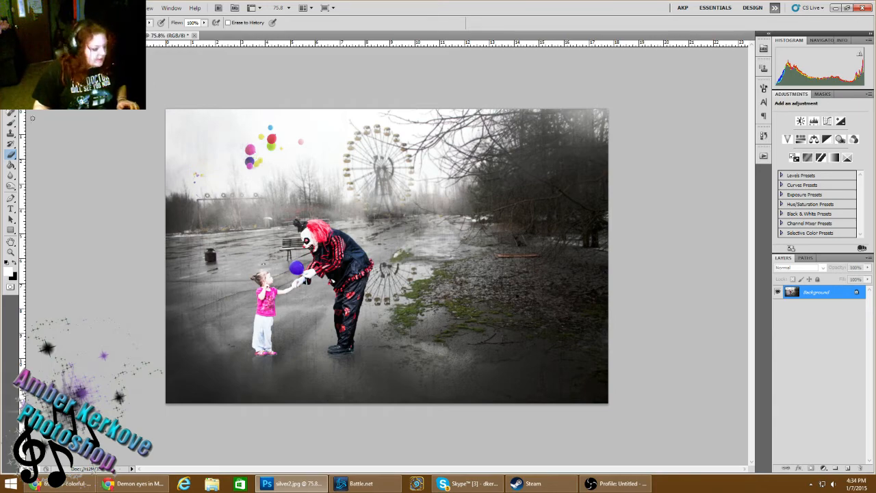
scroll(237, 74, "up", 6)
scroll(237, 74, "up", 4)
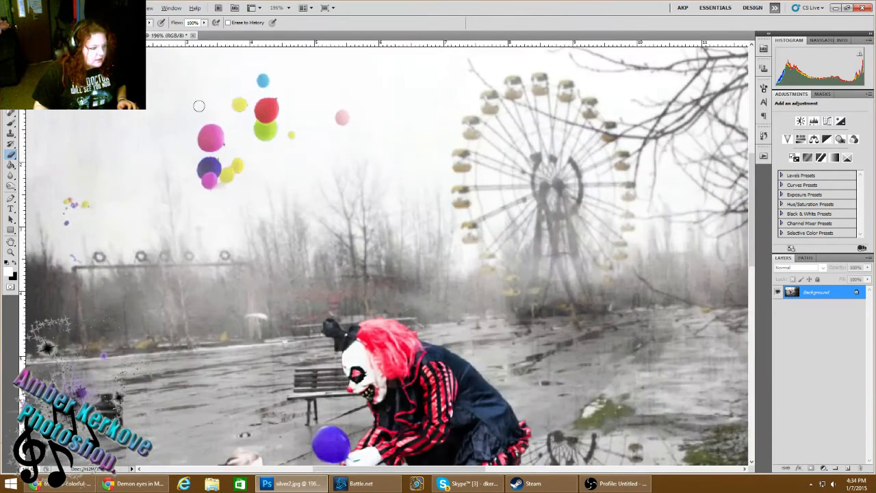
left_click(11, 185)
left_click(28, 193)
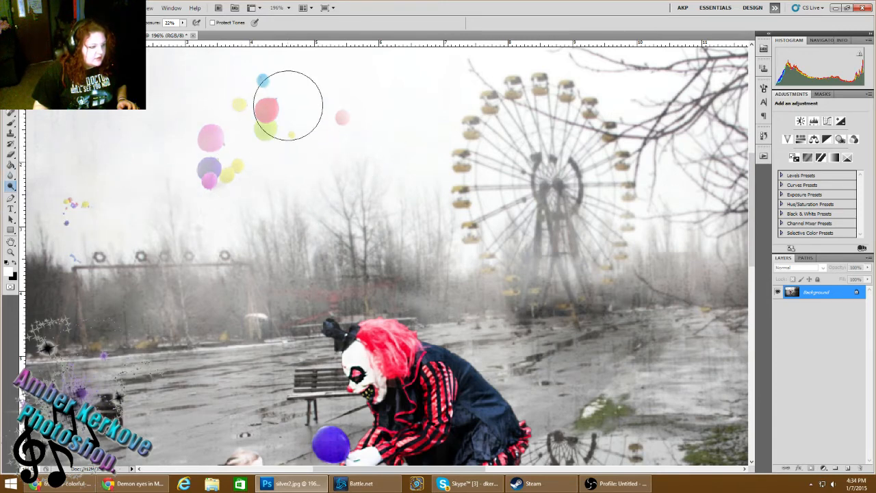
scroll(257, 251, "down", 12)
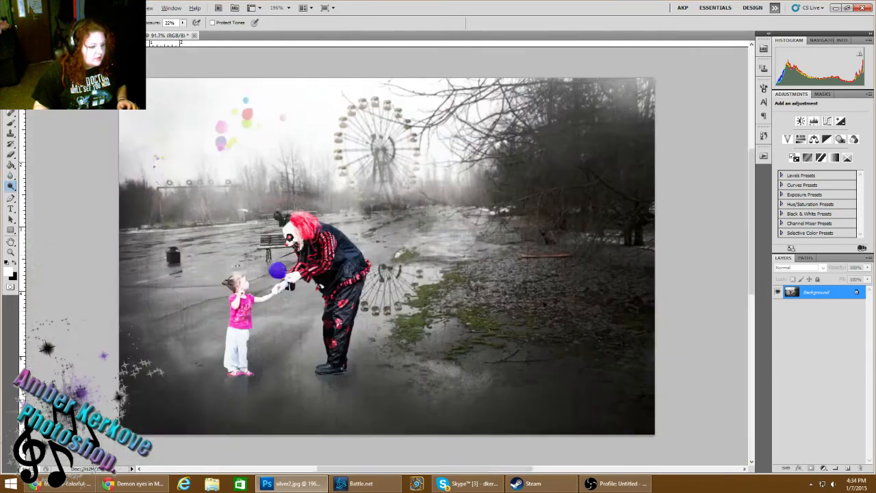
Step: Switch to Chrome, leave the full-size balloon picture and search Google Images for "fog black background"
right_click(67, 484)
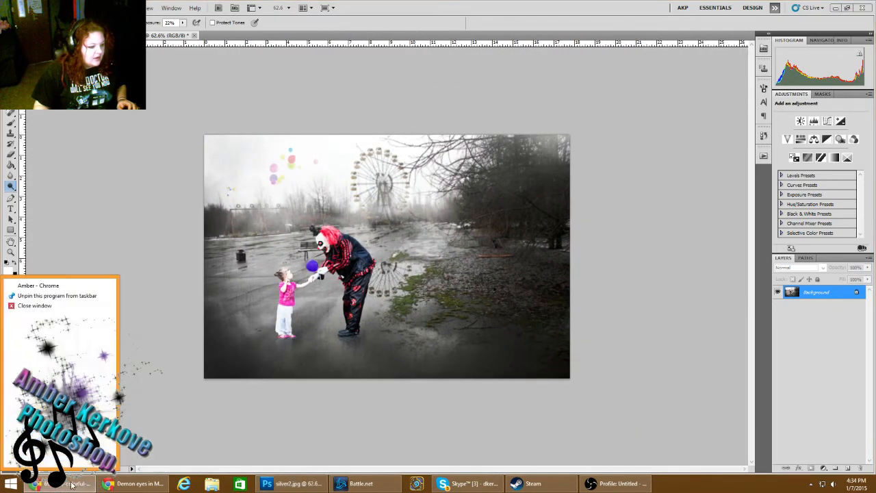
left_click(66, 462)
left_click(79, 489)
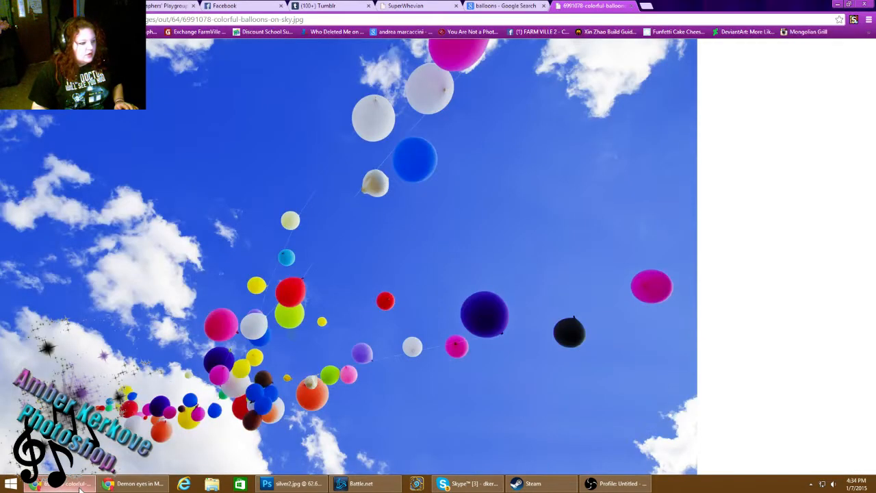
left_click(472, 32)
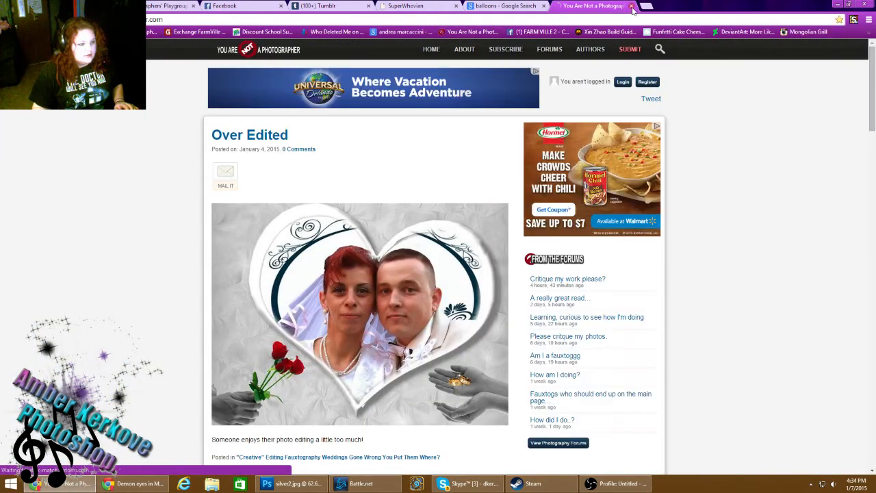
left_click(632, 6)
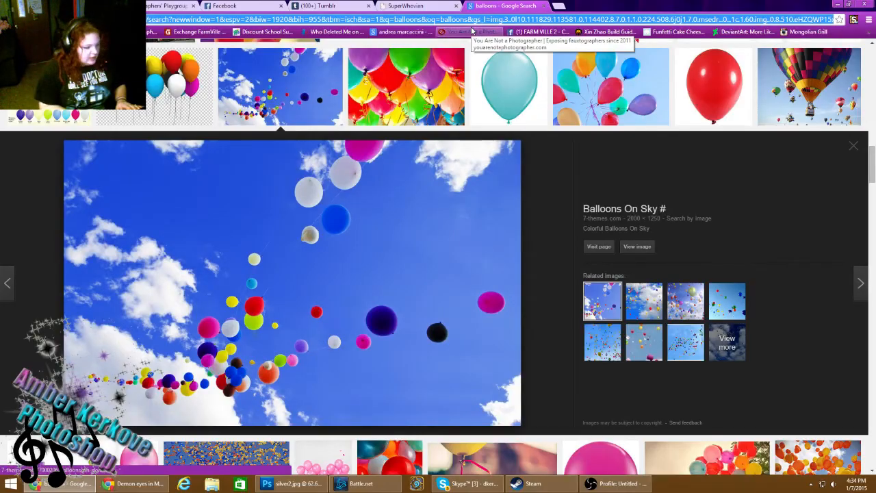
scroll(186, 240, "up", 17)
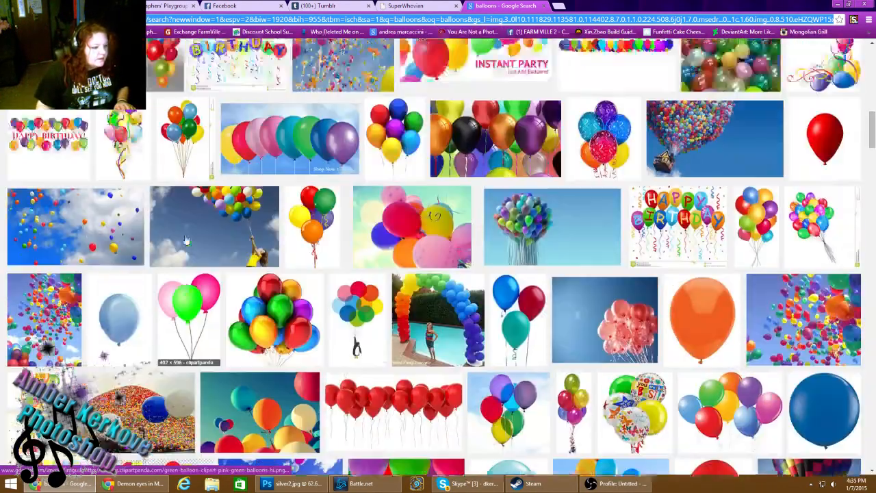
scroll(186, 239, "up", 6)
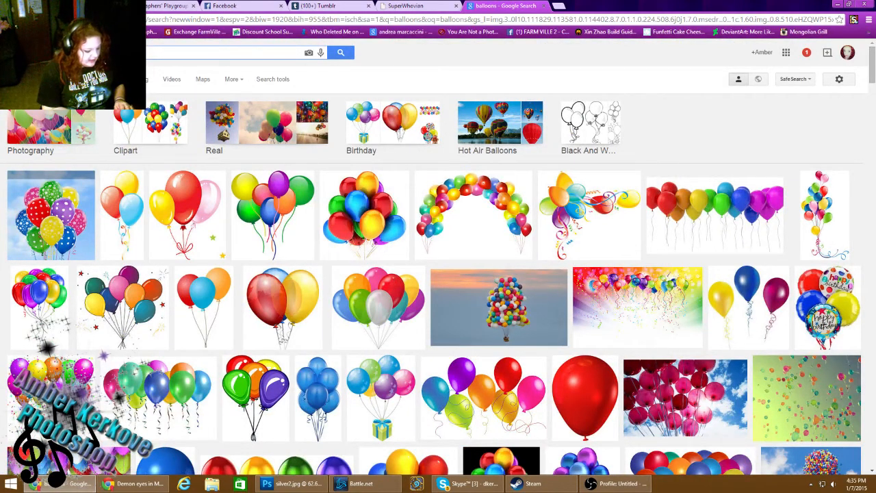
type("fog b")
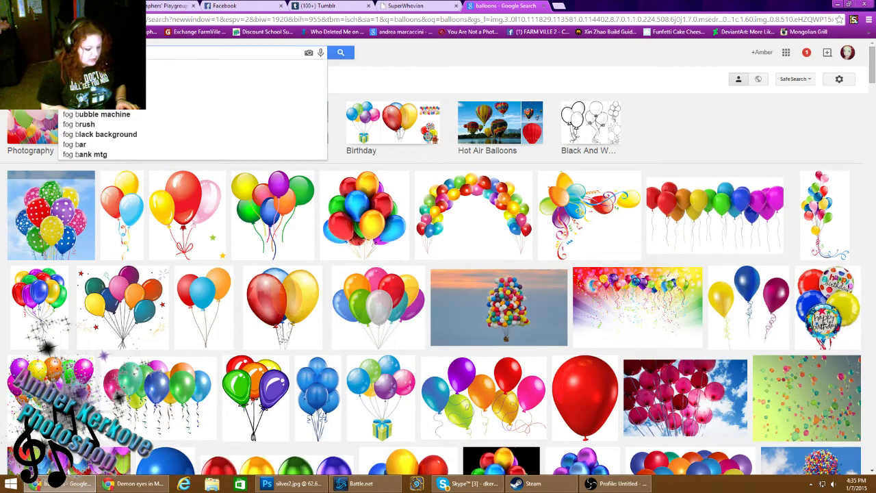
type("lack background")
key("Return")
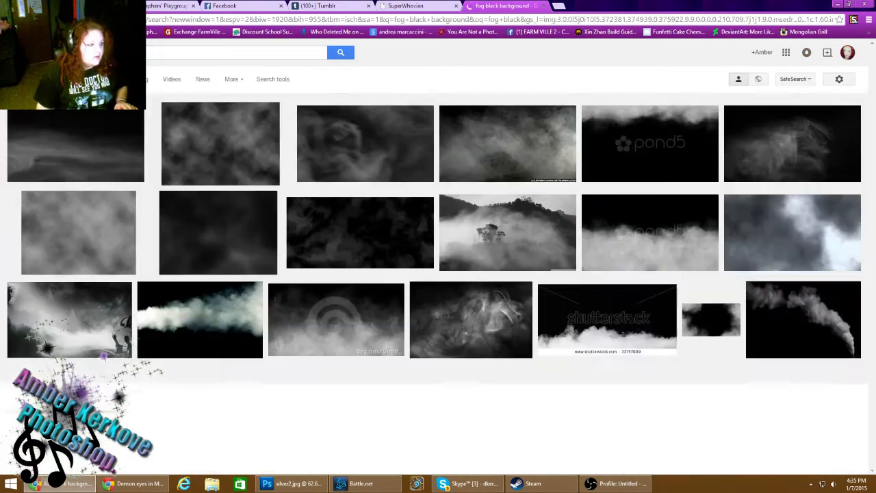
Step: Open the result showing a low ribbon of swirling fog on black and copy the image
scroll(275, 224, "down", 5)
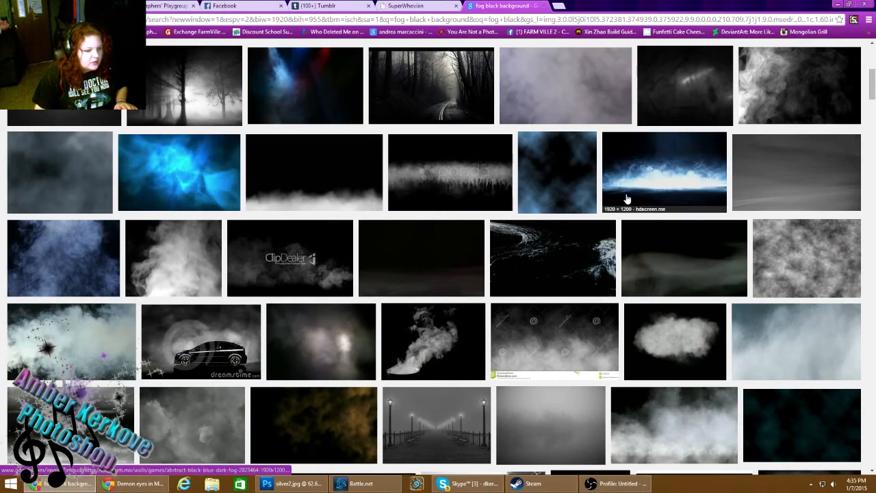
left_click(650, 273)
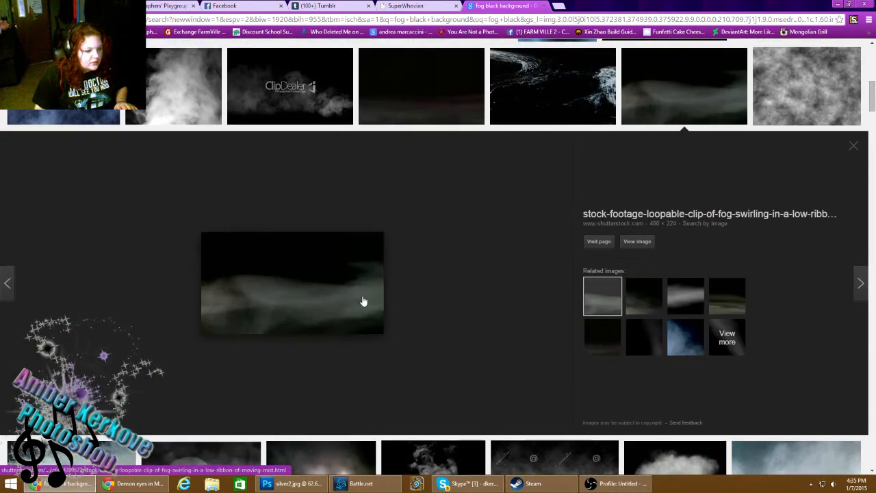
right_click(363, 298)
left_click(388, 382)
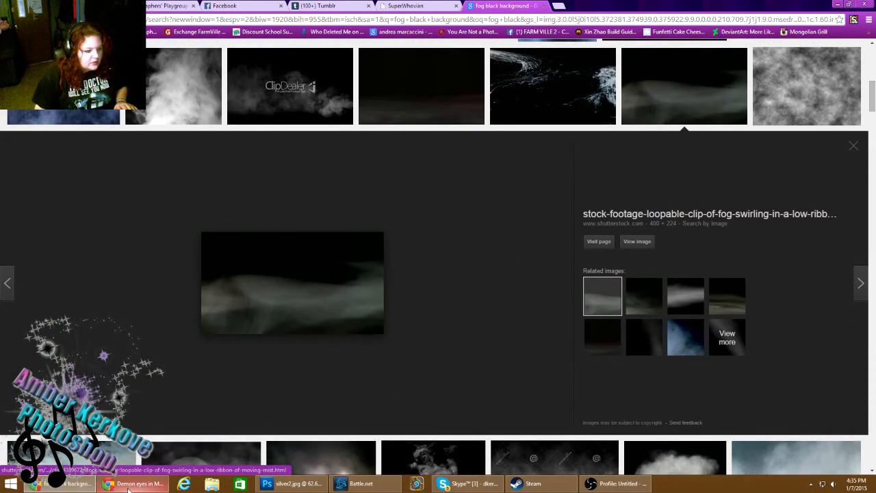
Step: Paste the fog picture into the Photoshop composite and enlarge it to span the full width below the upper part of the Ferris wheel
left_click(291, 483)
key("ctrl+v")
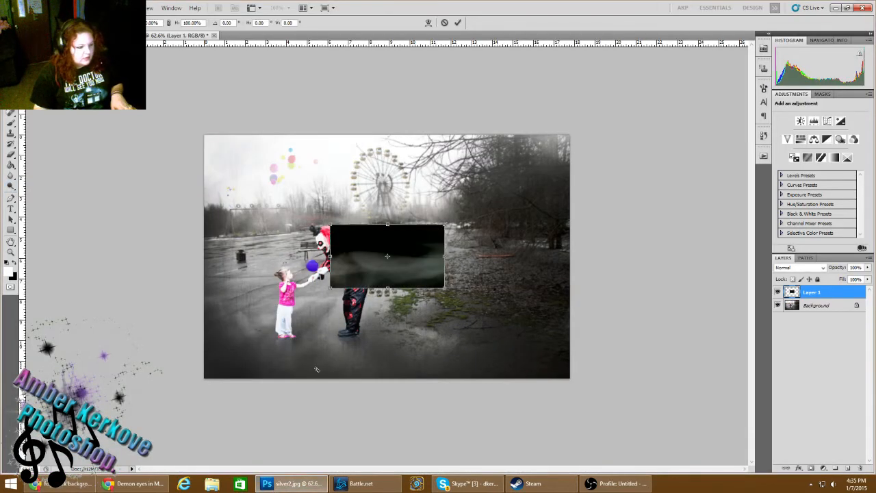
left_click_drag(401, 248, 274, 339)
left_click_drag(320, 314, 575, 202)
key("Return")
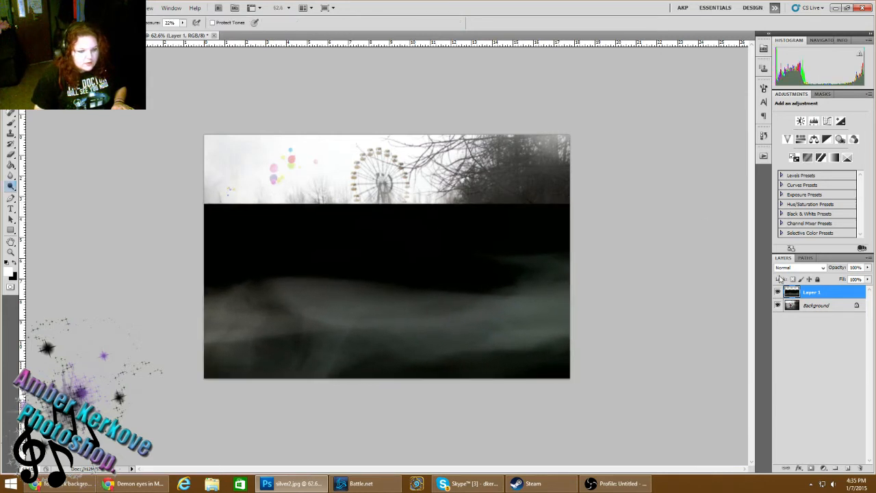
Step: Set the fog layer's blend mode to Screen and flatten the image
left_click(819, 268)
left_click(786, 106)
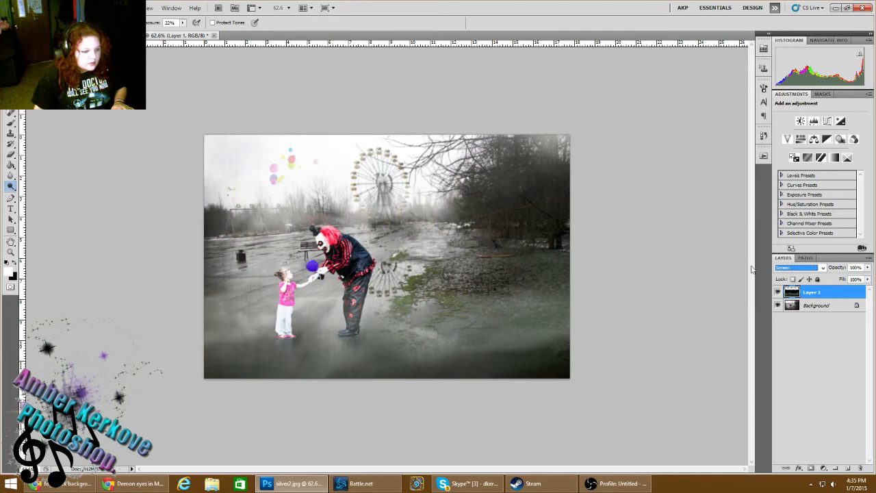
right_click(826, 309)
left_click(807, 383)
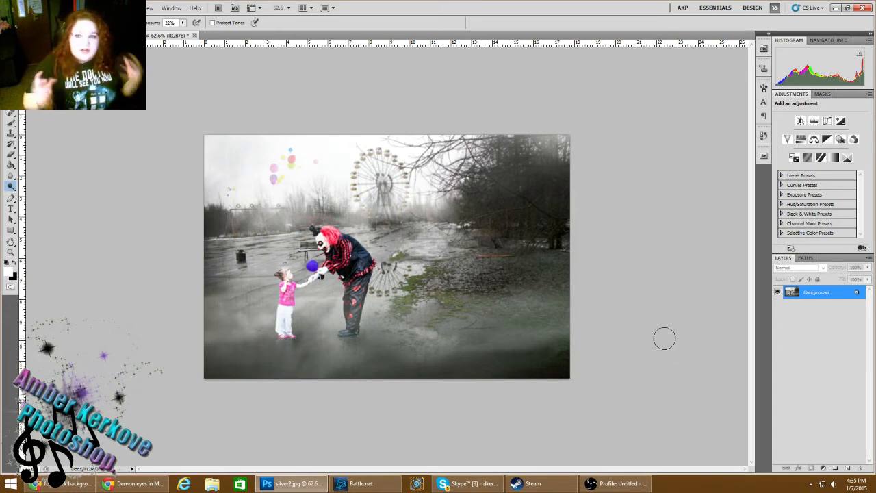
key("alt+Tab")
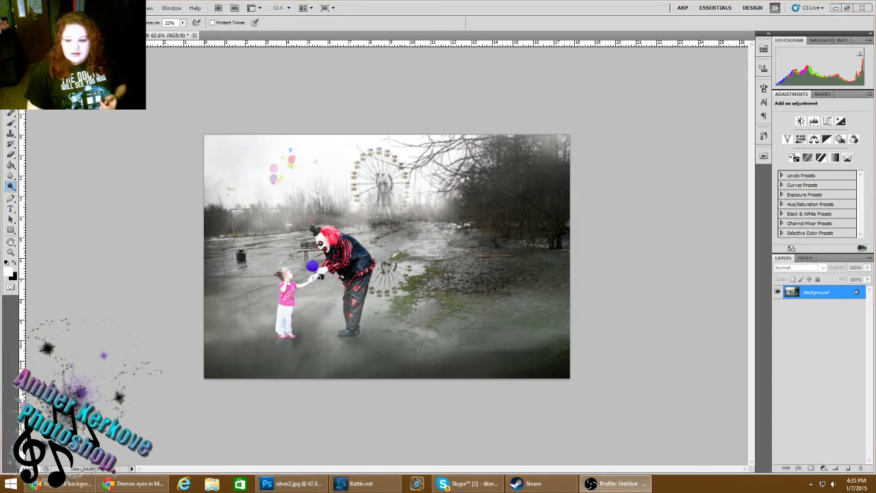